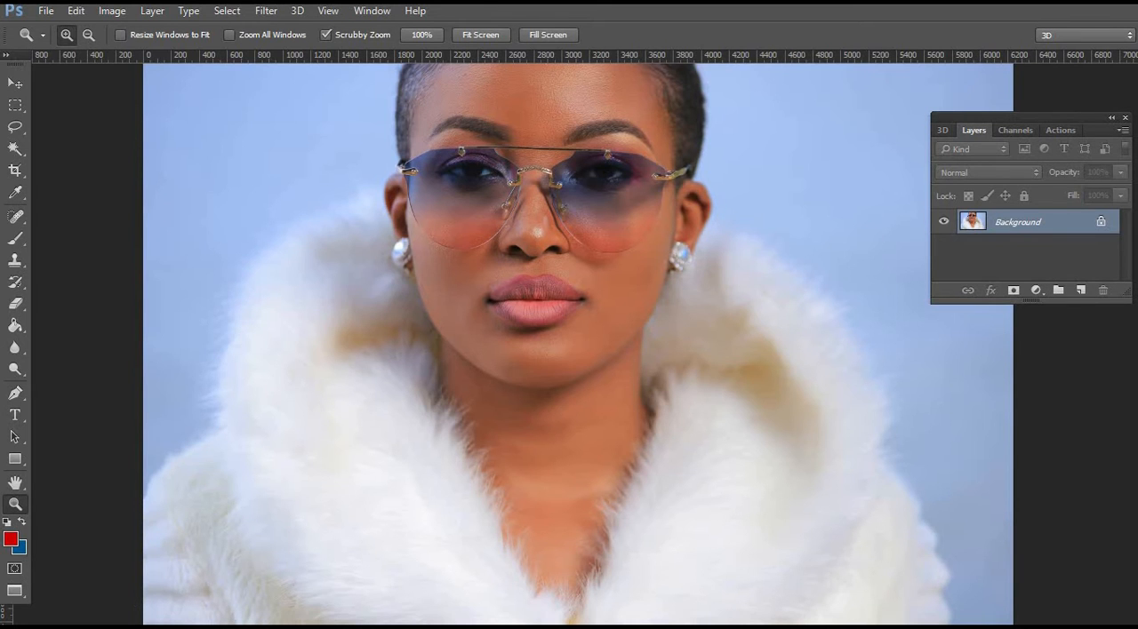
# Examine the woman's lips up close, checking their colour and skin texture.
pyautogui.scroll(4, 555, 289)
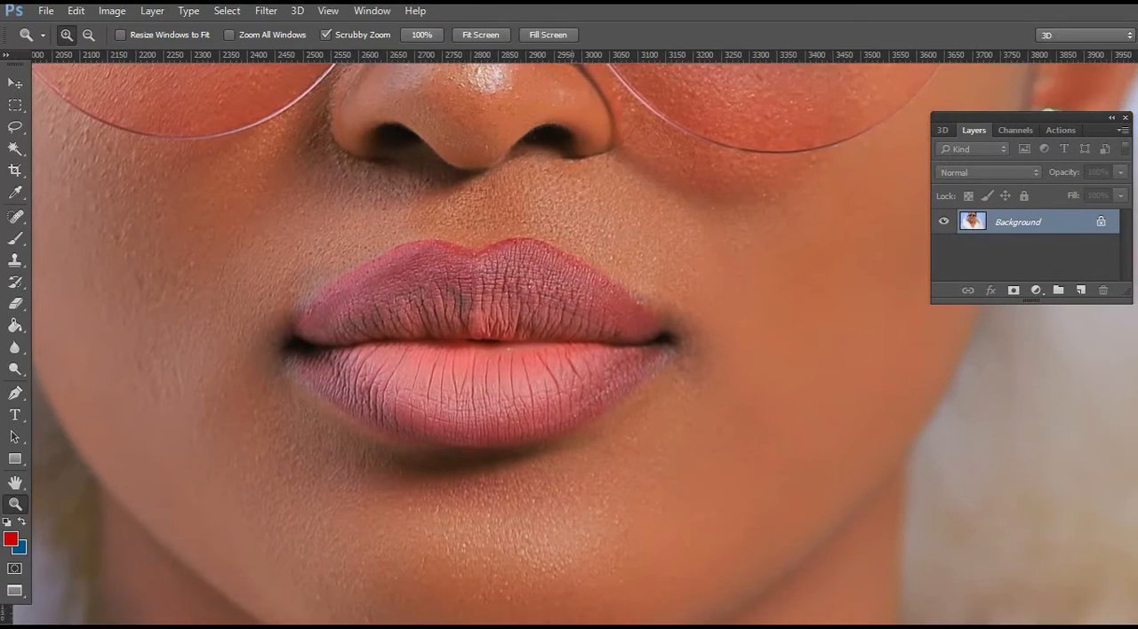
pyautogui.moveTo(580, 301); pyautogui.dragTo(723, 292)
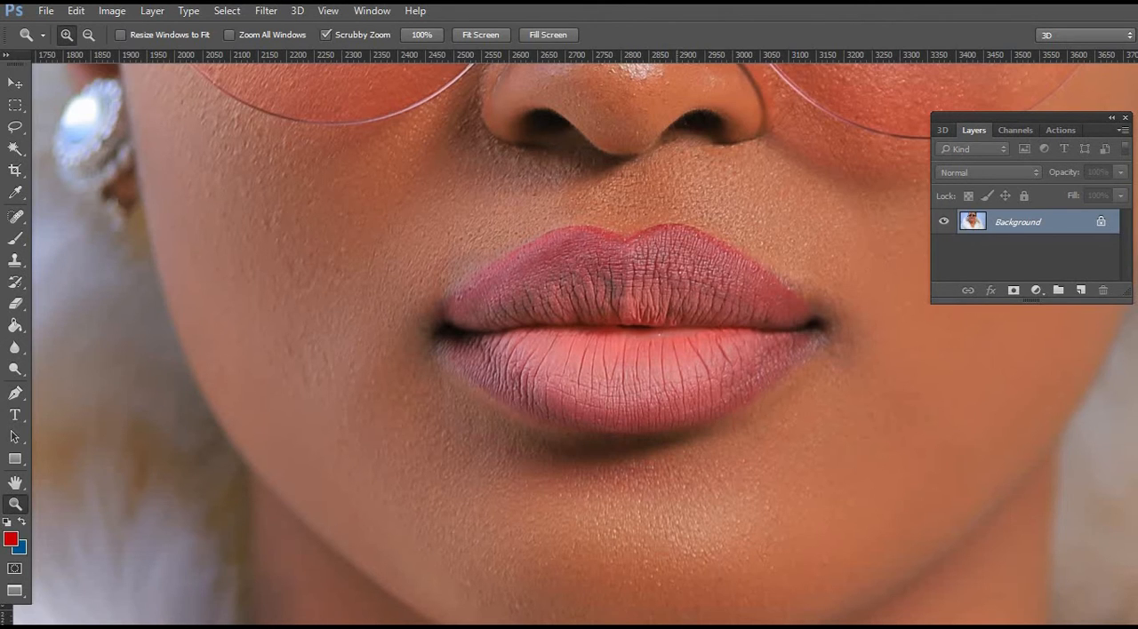
pyautogui.click(678, 302)
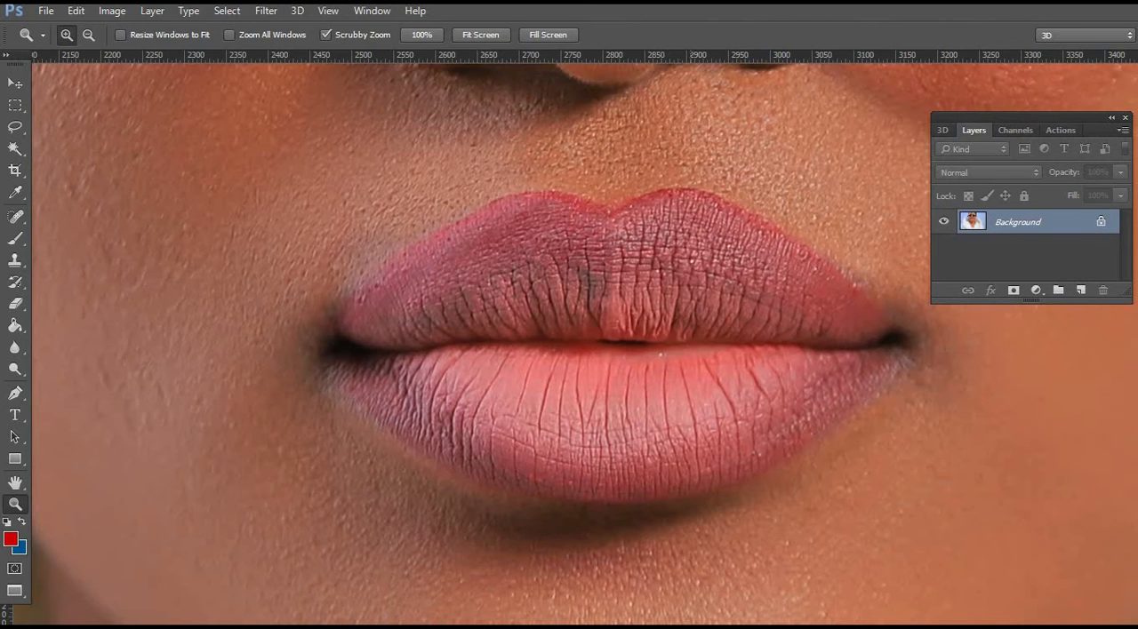
pyautogui.keyDown('alt'); pyautogui.click(665, 210); pyautogui.keyUp('alt')
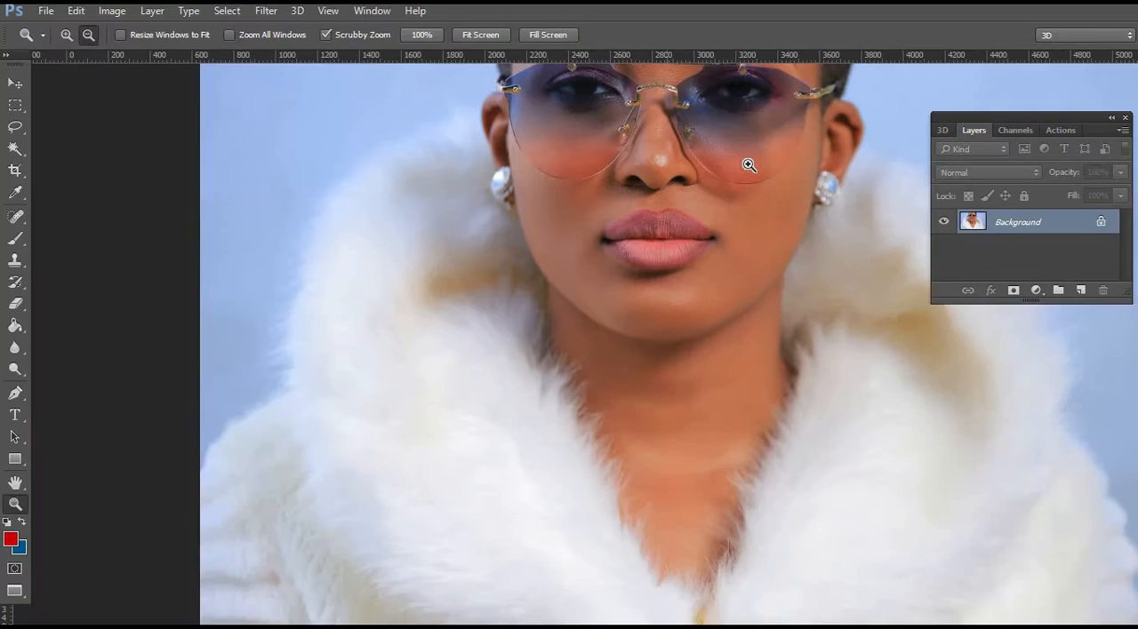
pyautogui.keyDown('alt'); pyautogui.click(749, 165); pyautogui.keyUp('alt')
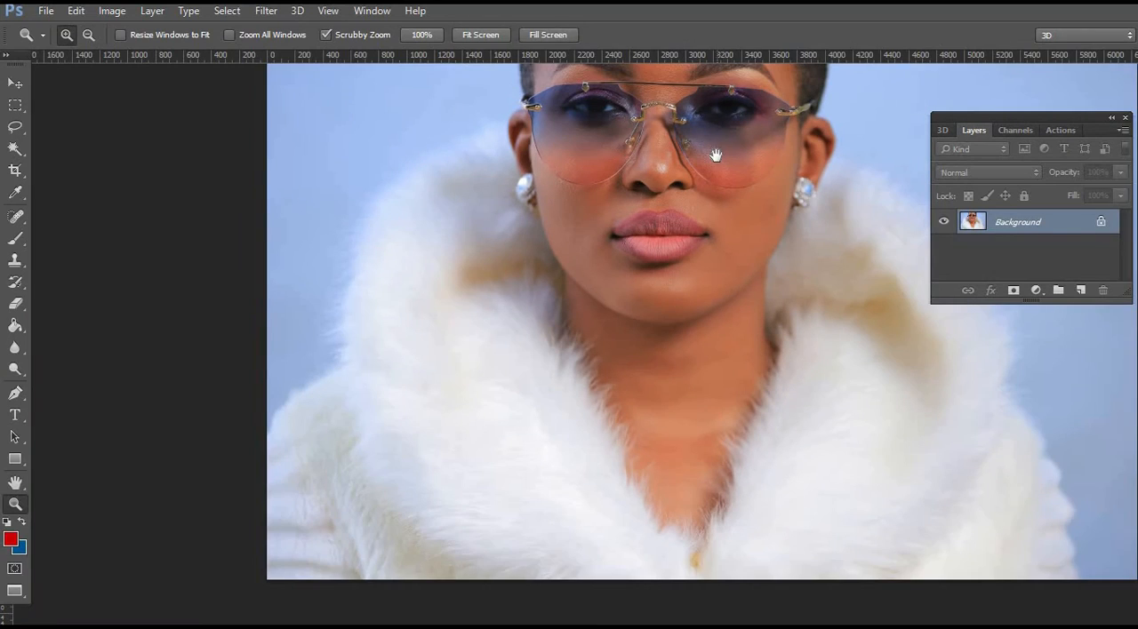
pyautogui.scroll(1, 714, 249)
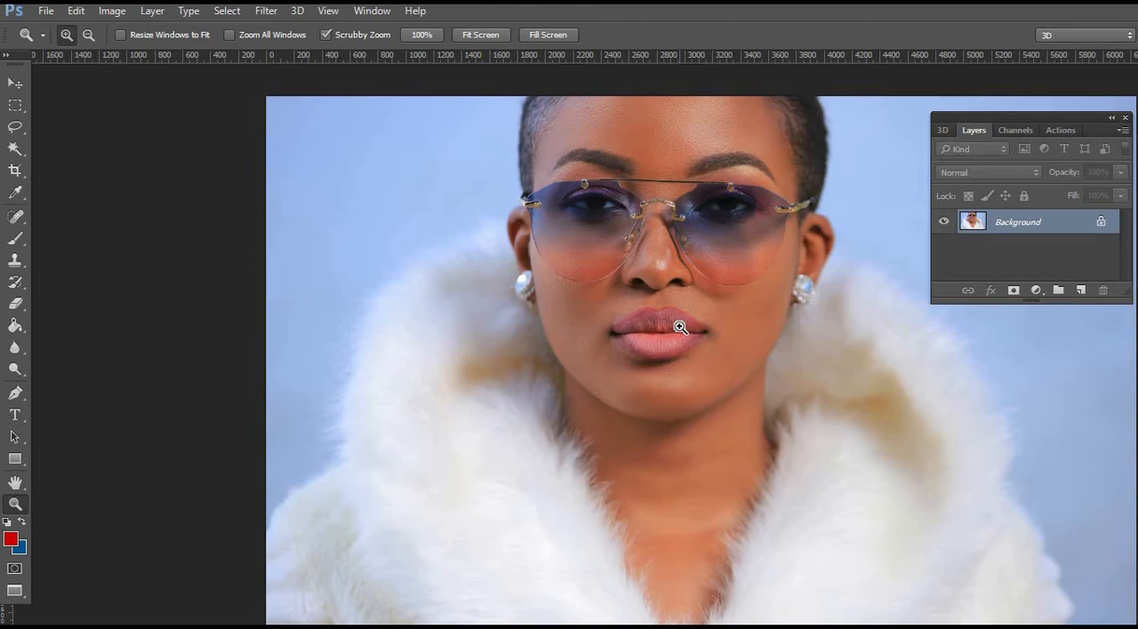
pyautogui.moveTo(681, 327); pyautogui.dragTo(680, 327)
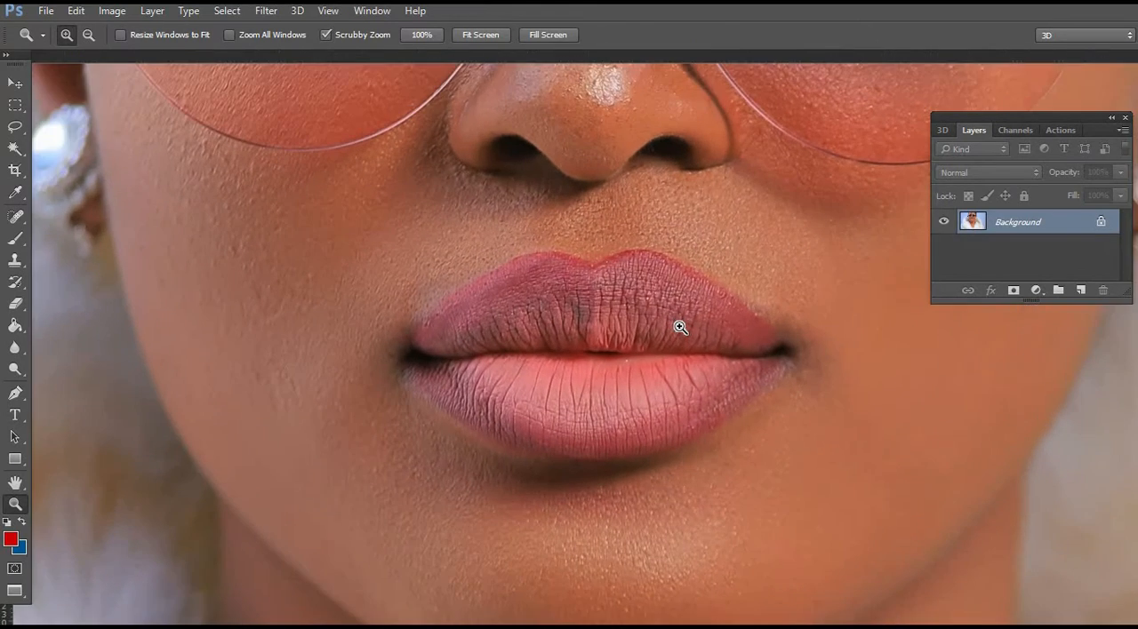
pyautogui.click(699, 335)
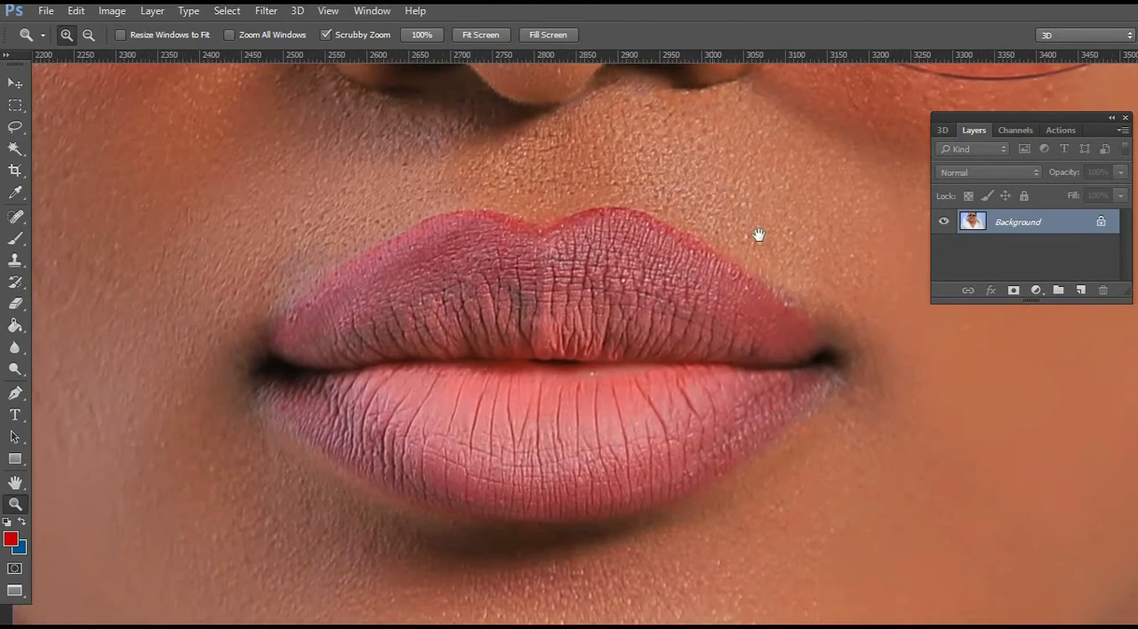
# Duplicate the Background layer twice and hide the upper copy.
pyautogui.moveTo(758, 235); pyautogui.dragTo(798, 179)
pyautogui.moveTo(1067, 230); pyautogui.dragTo(1082, 288)
pyautogui.click(944, 223)
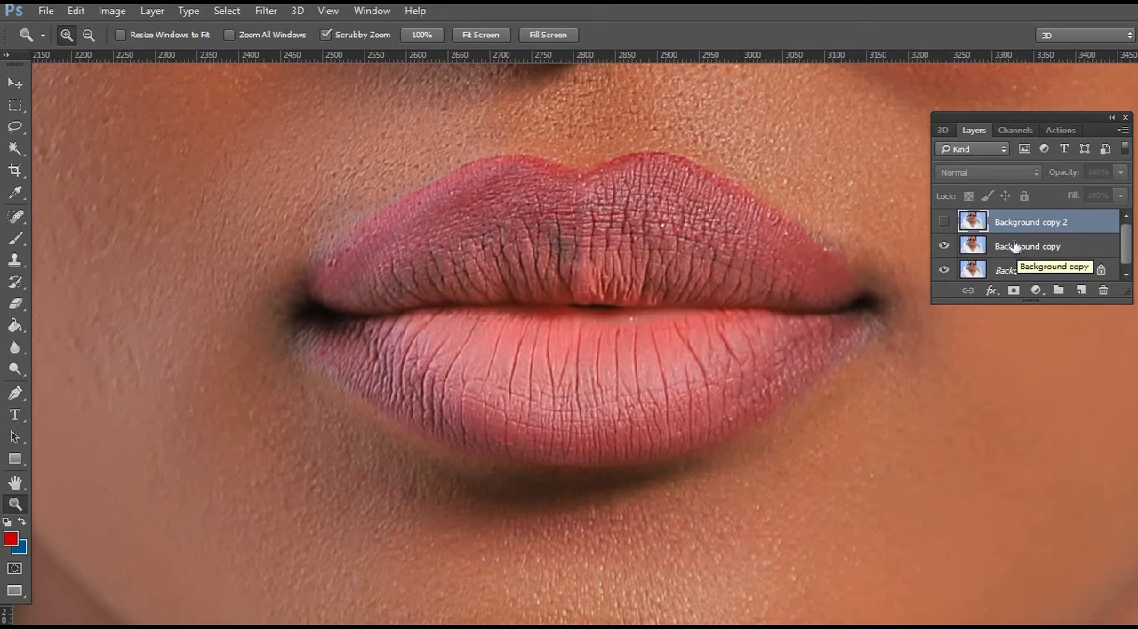
# Rename the lower Background copy layer as "lip color".
pyautogui.doubleClick(1023, 247)
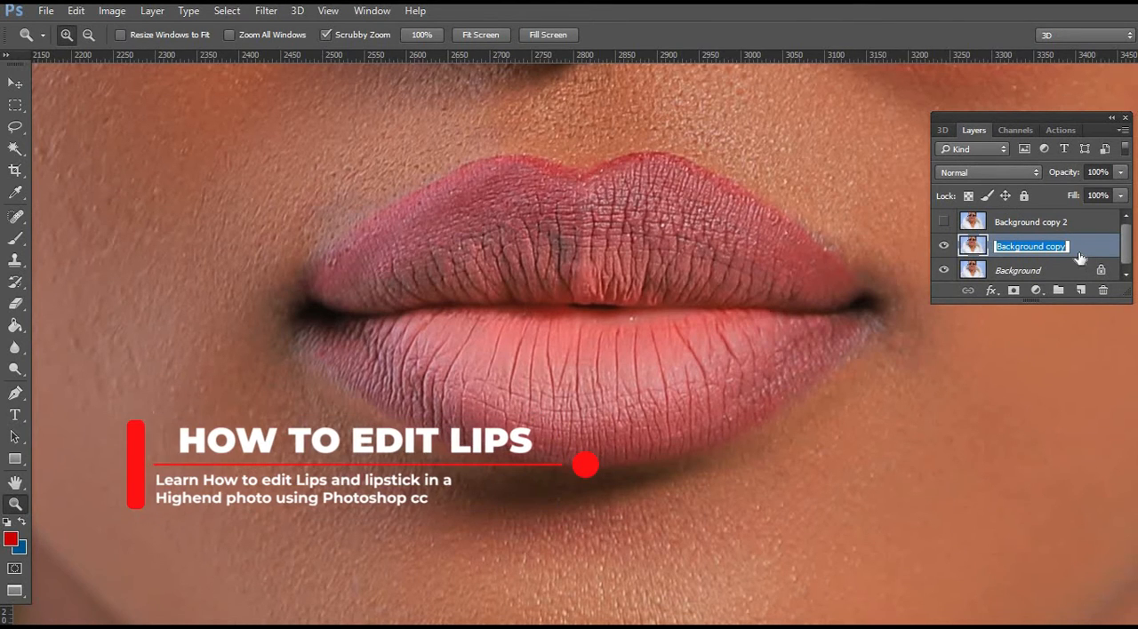
pyautogui.write('lip')
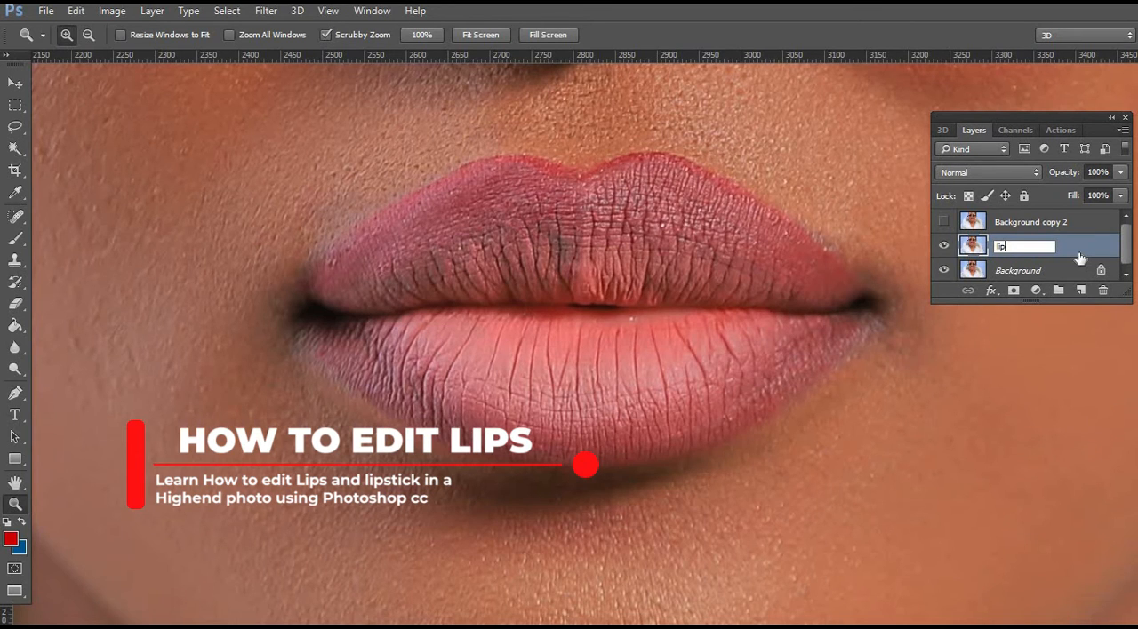
pyautogui.write(' co')
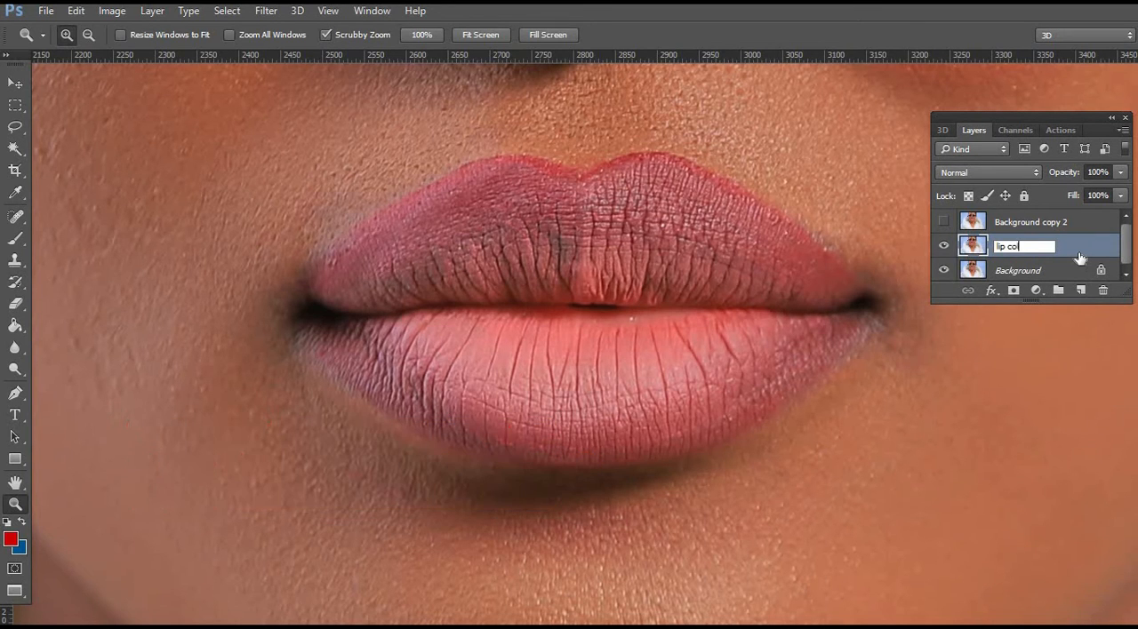
pyautogui.write('lor')
# Show the upper Background copy layer and rename it "lip texture".
pyautogui.click(1047, 224)
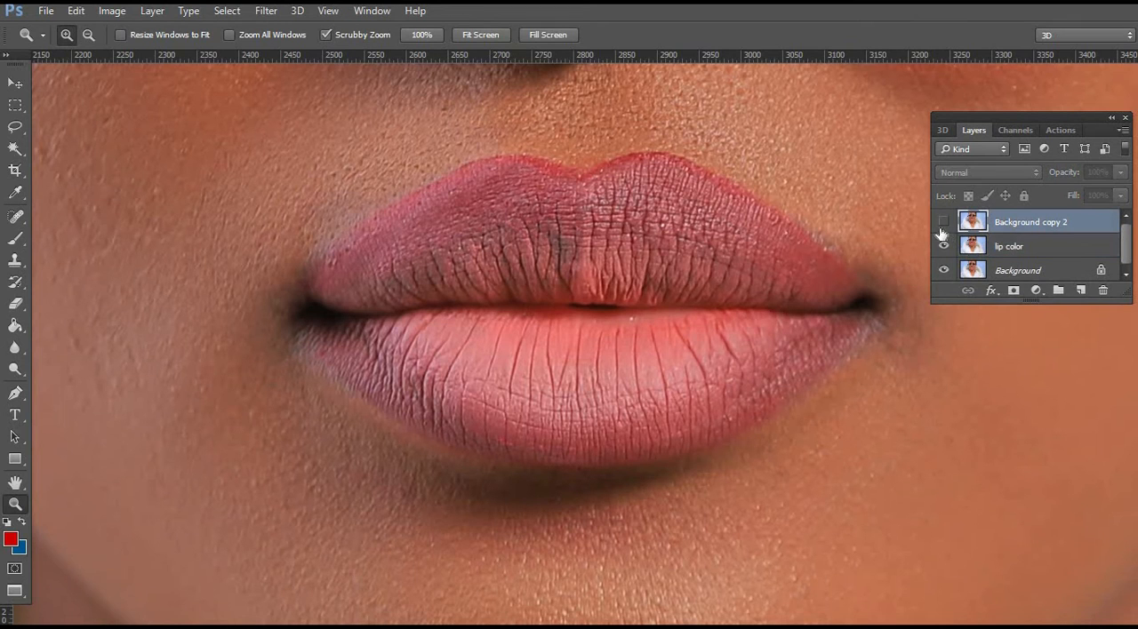
pyautogui.click(943, 221)
pyautogui.doubleClick(1030, 222)
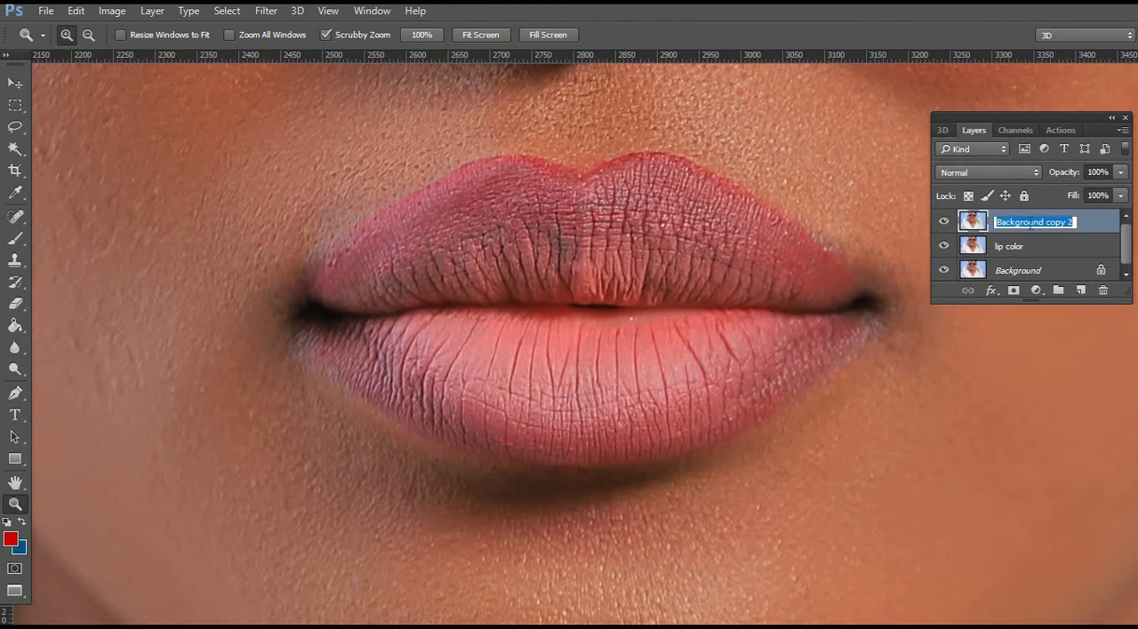
pyautogui.write('lip')
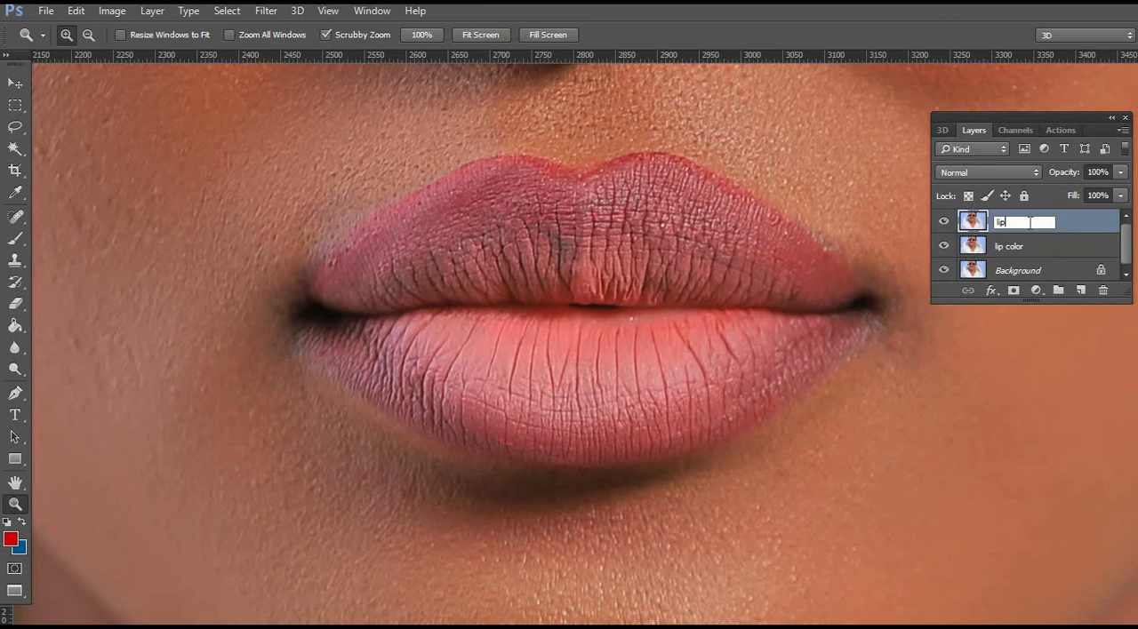
pyautogui.write(' texture')
pyautogui.press('Return')
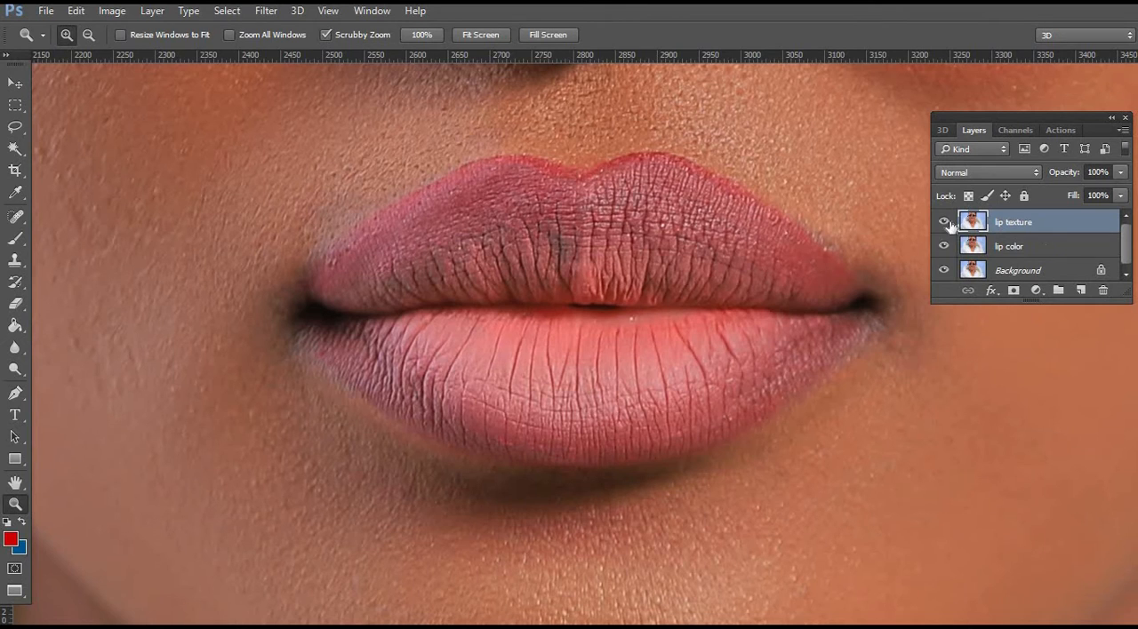
pyautogui.click(944, 222)
pyautogui.click(1024, 248)
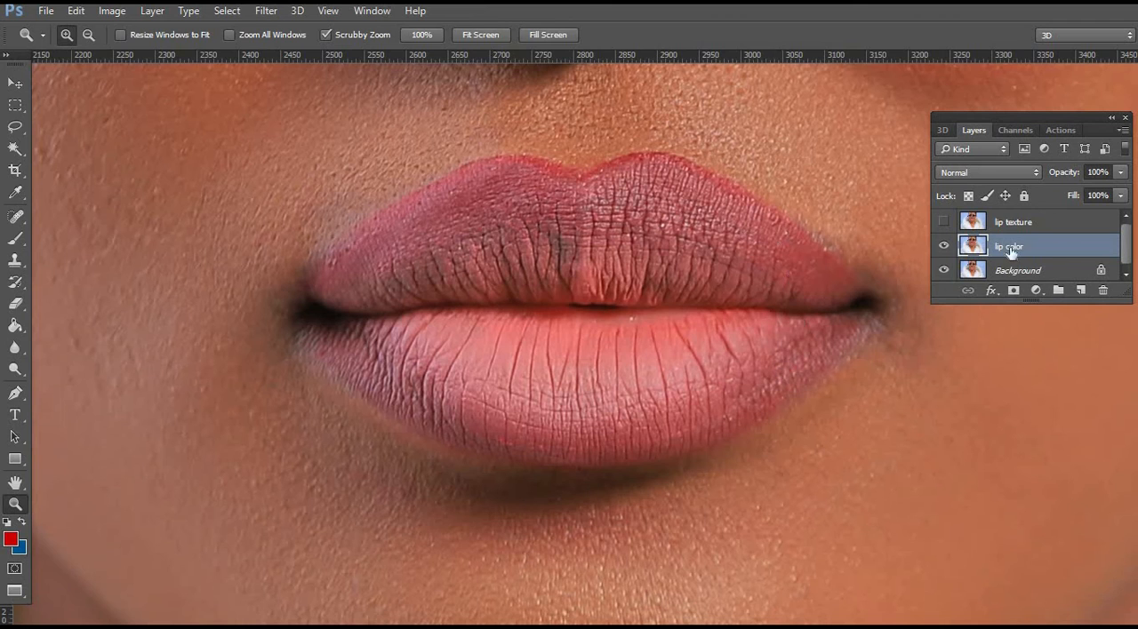
pyautogui.click(943, 221)
pyautogui.click(998, 224)
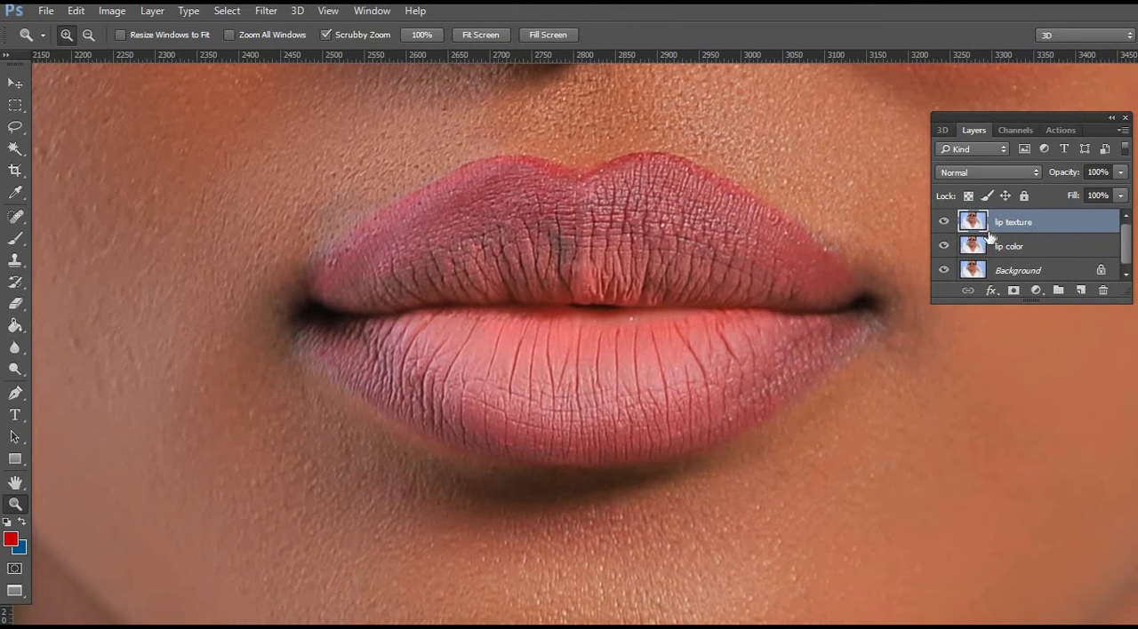
# Hide the lip texture layer and apply a Gaussian Blur with a 5.7-pixel radius to the lip color layer.
pyautogui.click(944, 222)
pyautogui.click(1009, 247)
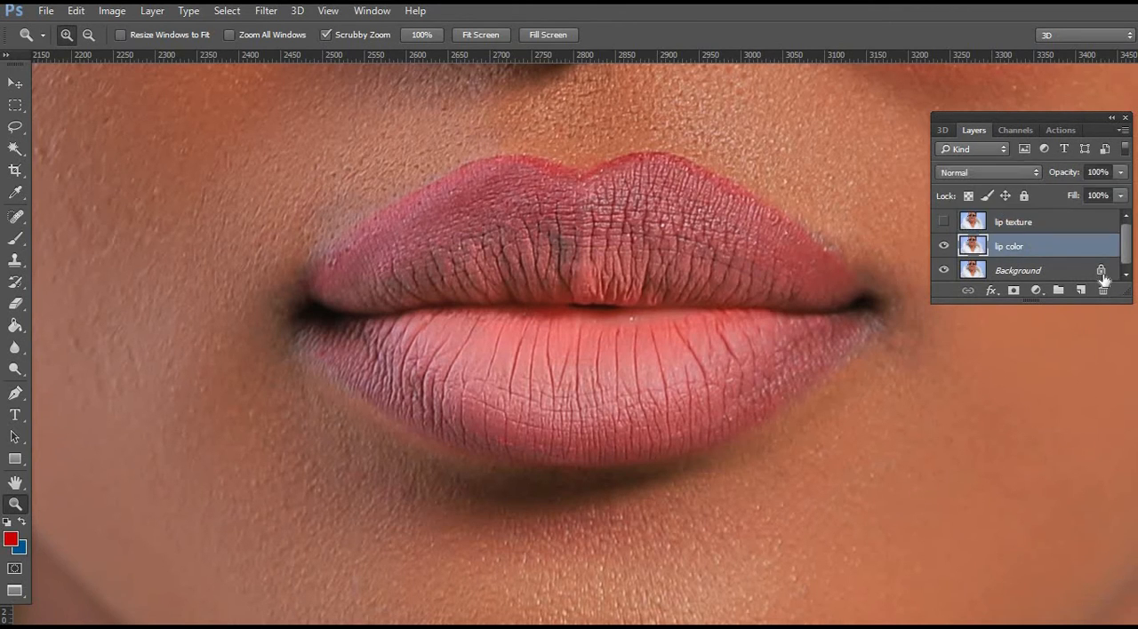
pyautogui.click(944, 222)
pyautogui.click(266, 12)
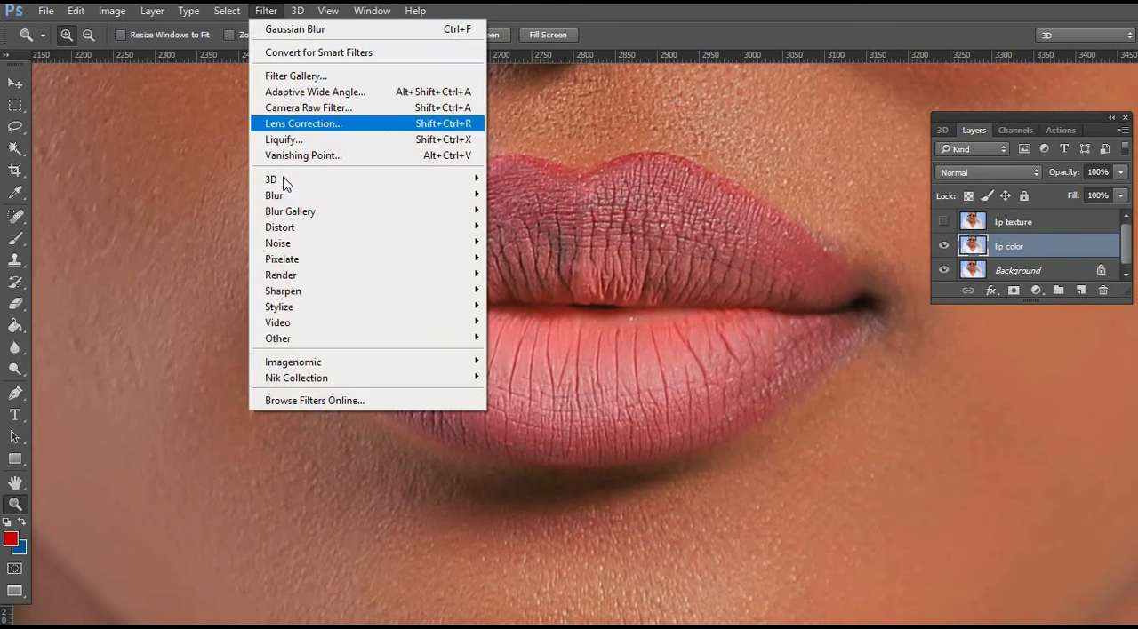
pyautogui.moveTo(448, 205)
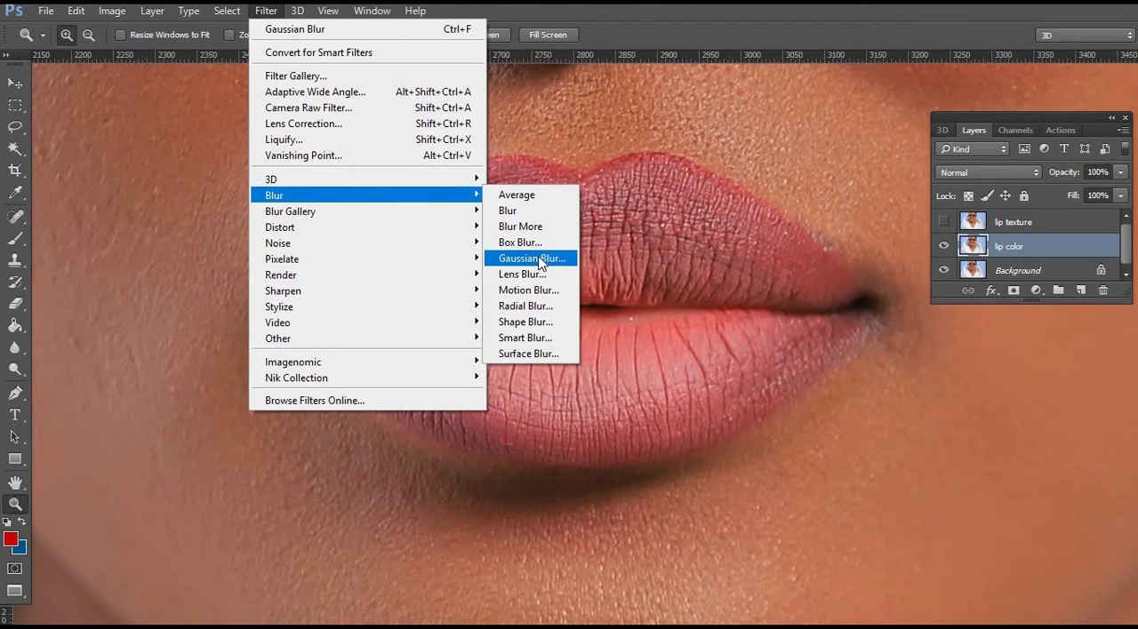
pyautogui.click(539, 259)
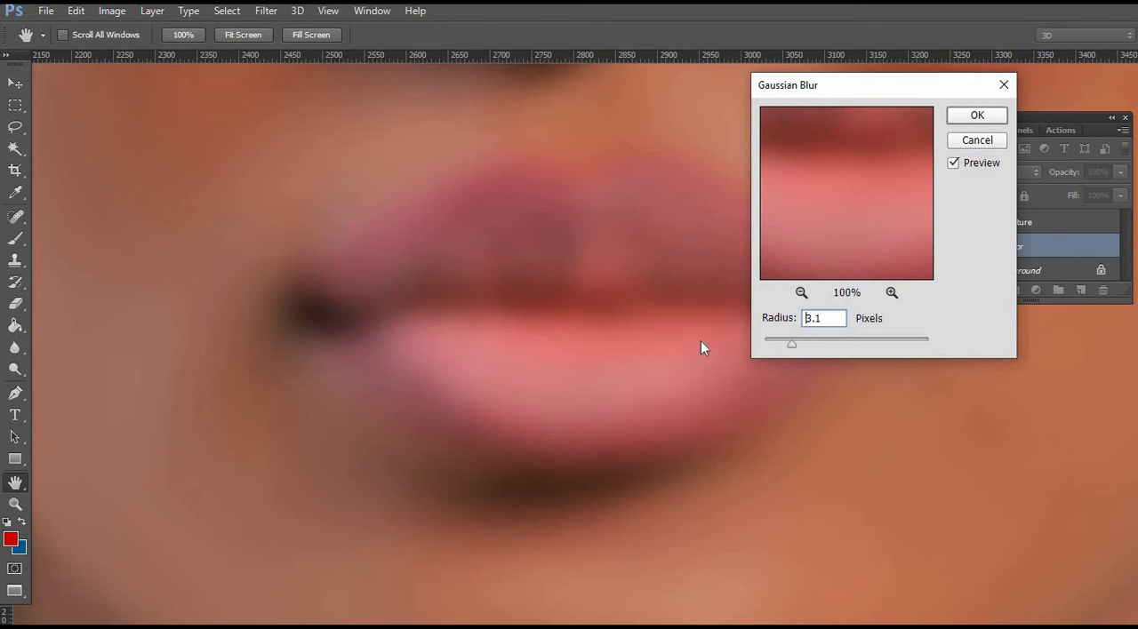
pyautogui.moveTo(791, 344); pyautogui.dragTo(766, 344)
pyautogui.moveTo(864, 91); pyautogui.dragTo(982, 171)
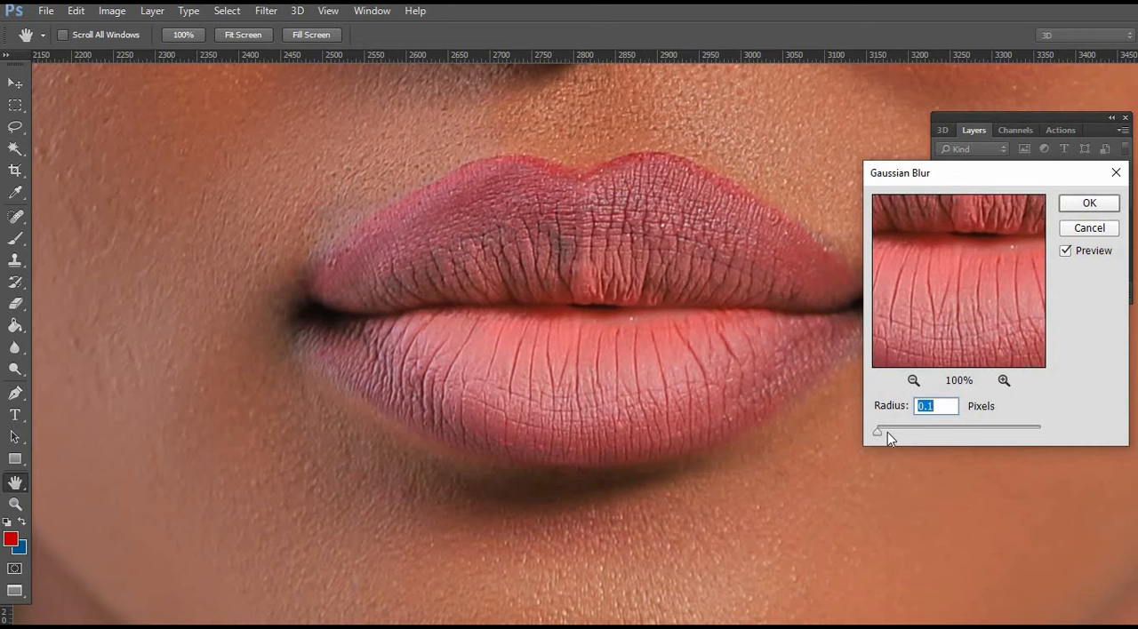
pyautogui.moveTo(898, 428); pyautogui.dragTo(915, 429)
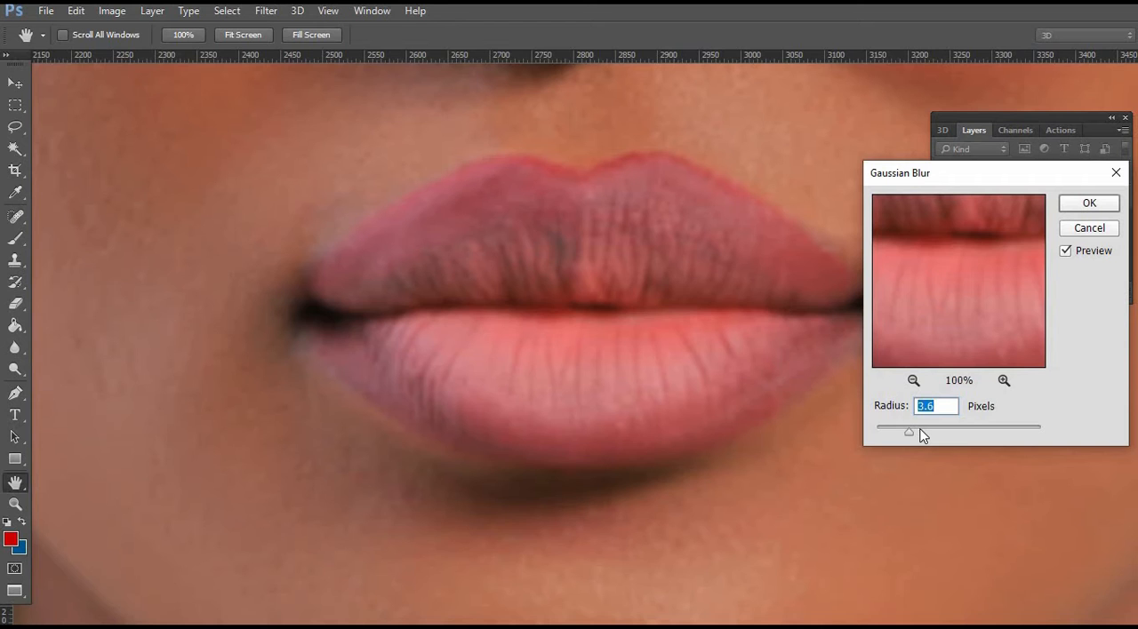
pyautogui.click(920, 430)
pyautogui.moveTo(924, 435); pyautogui.dragTo(925, 436)
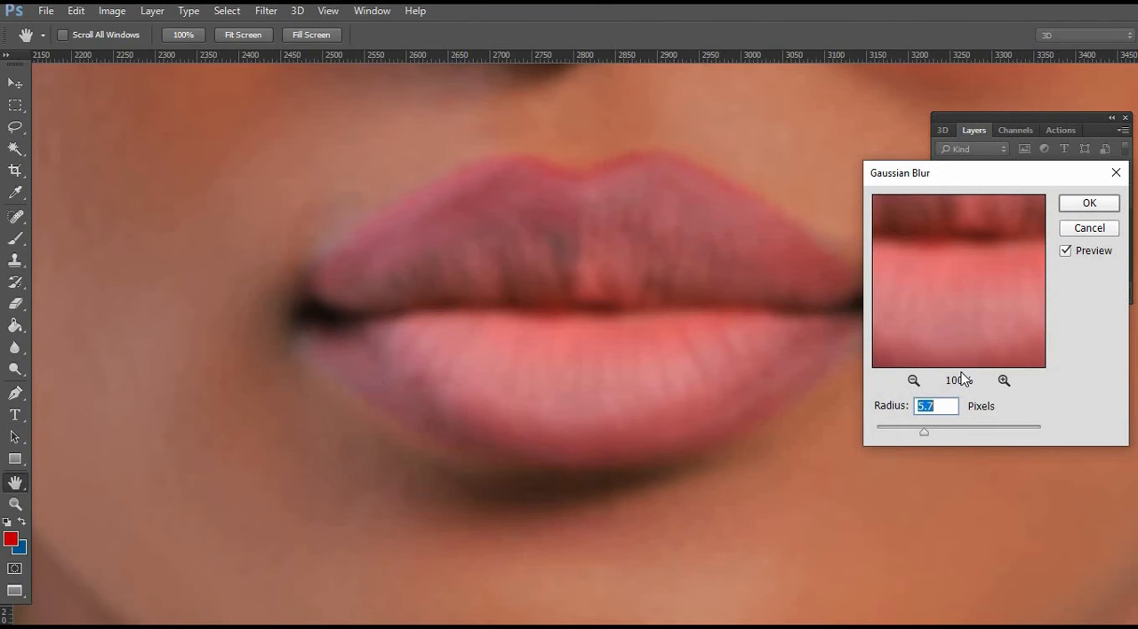
pyautogui.click(1090, 205)
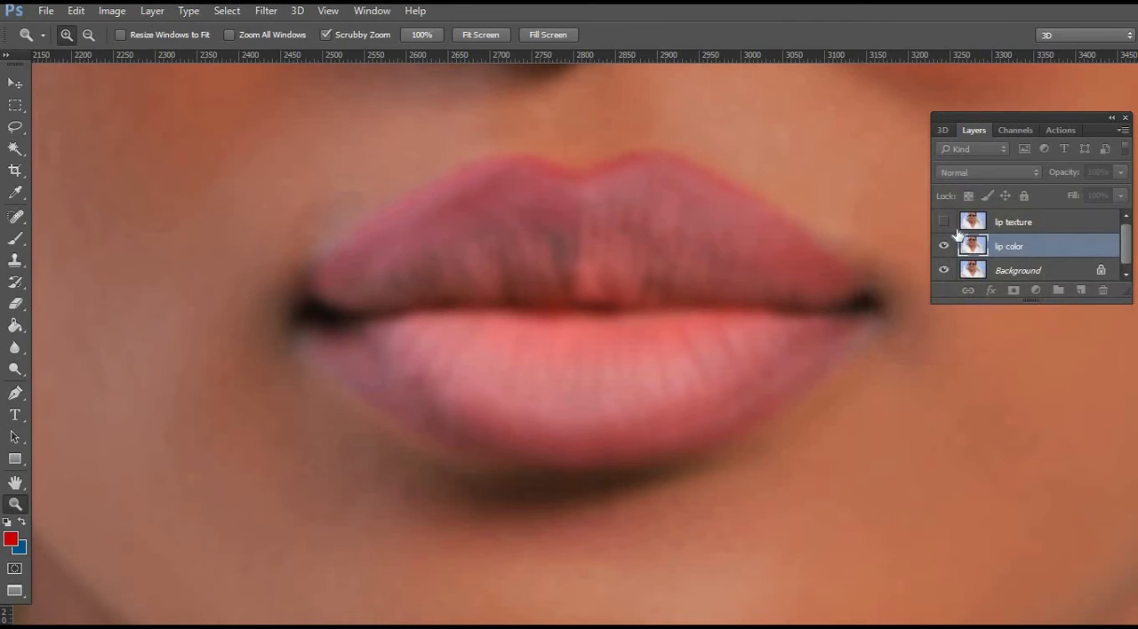
# Show the lip texture layer and use Apply Image on it with the lip color layer, Subtract blending, 100% opacity, scale 2 and offset 128.
pyautogui.click(944, 222)
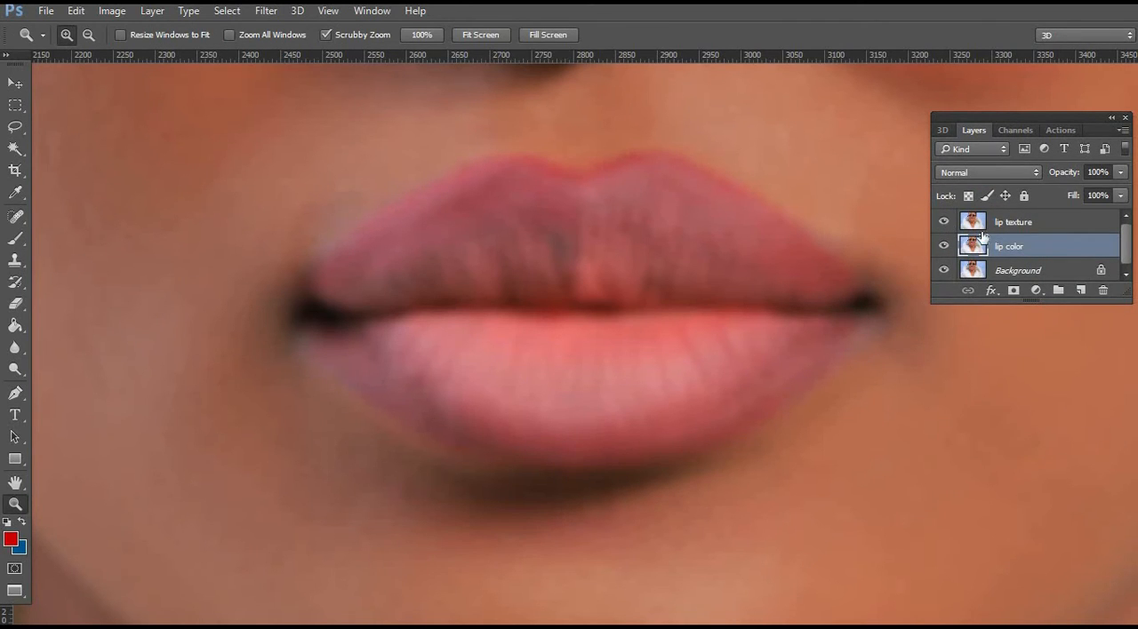
pyautogui.click(1030, 224)
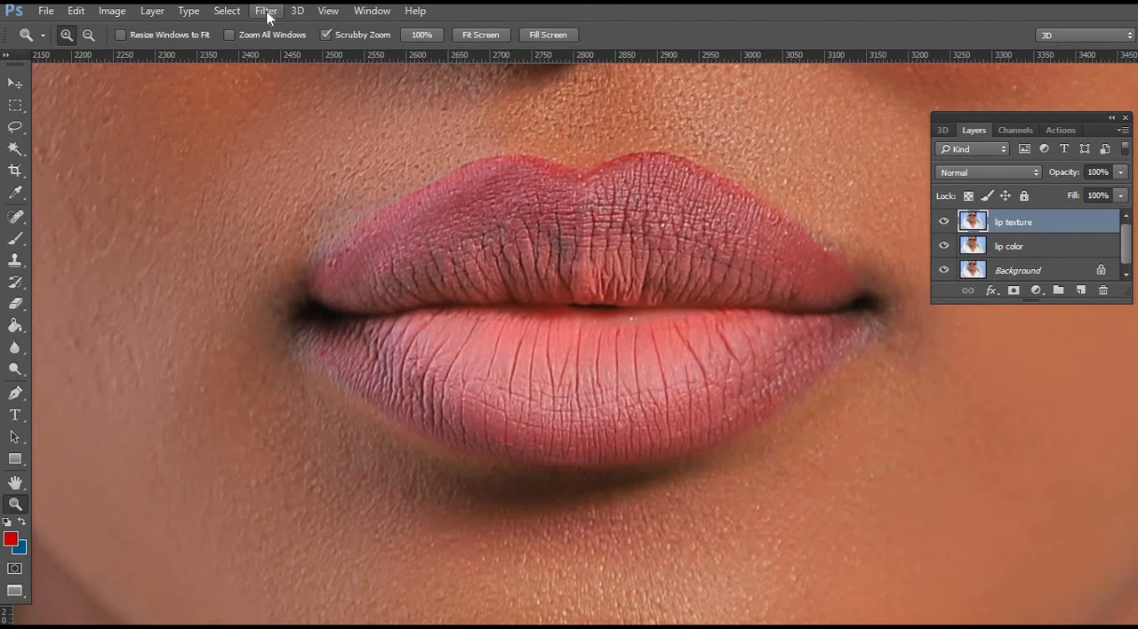
pyautogui.click(110, 12)
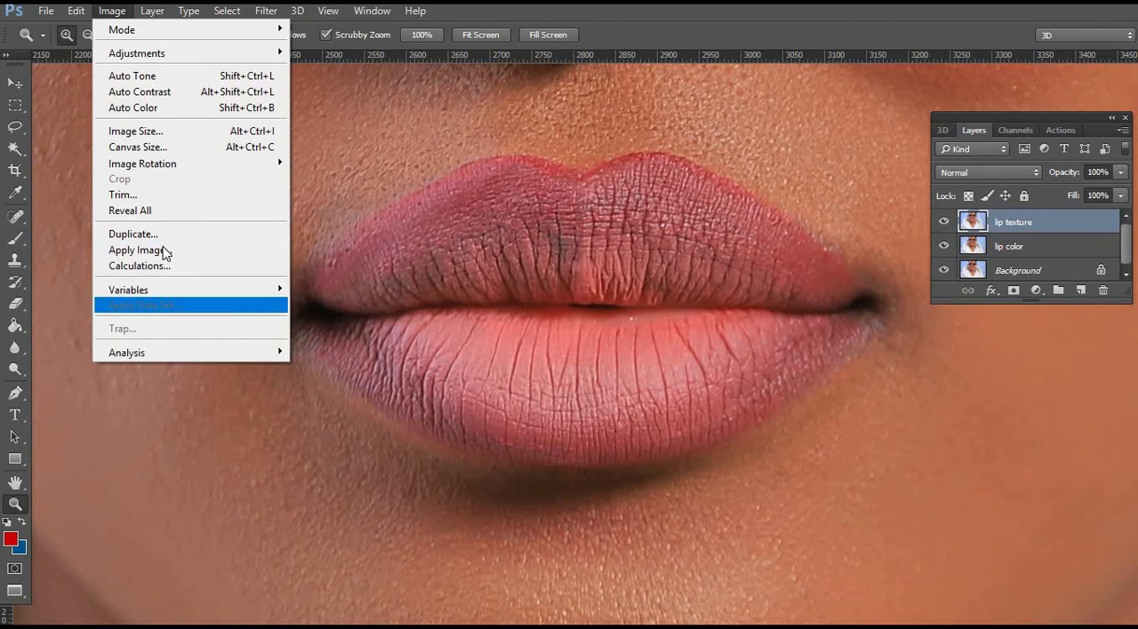
pyautogui.click(163, 252)
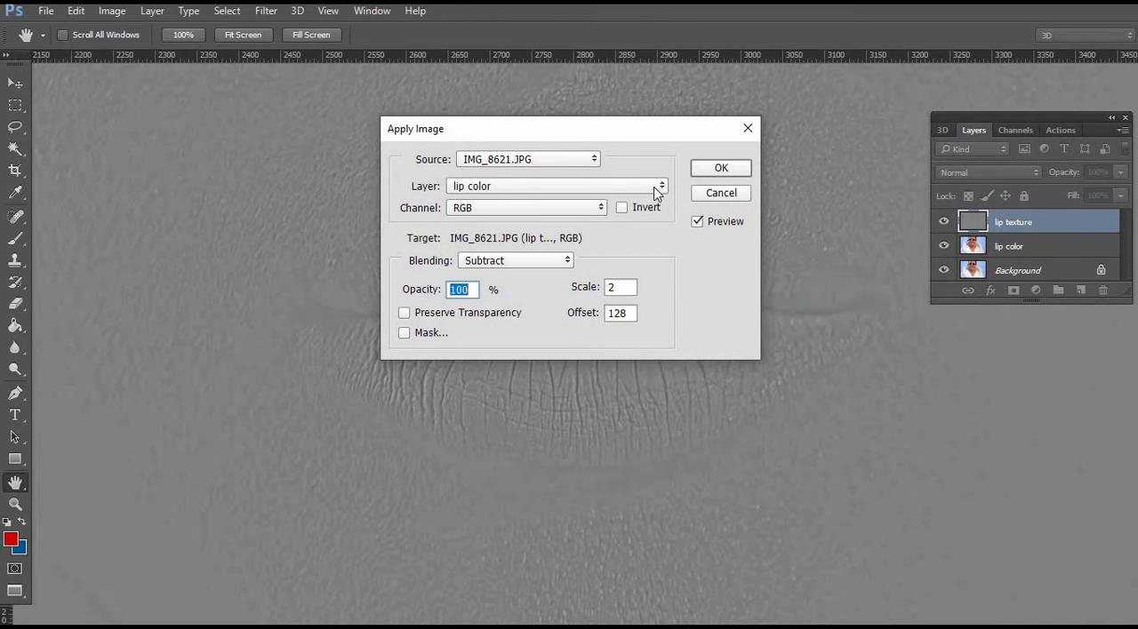
pyautogui.click(662, 187)
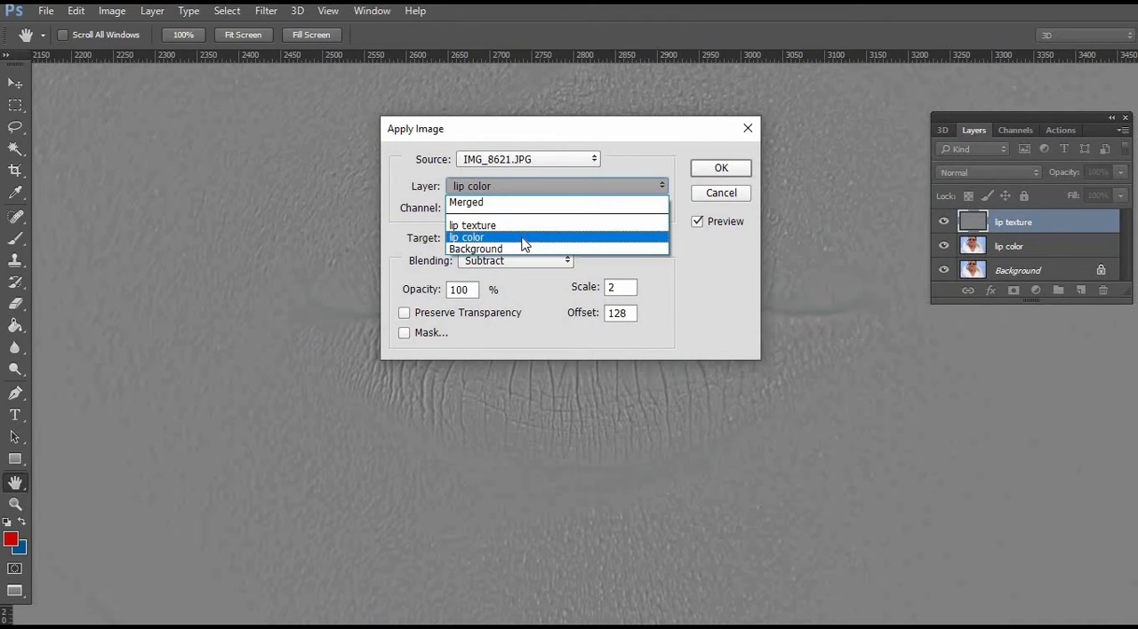
pyautogui.click(524, 239)
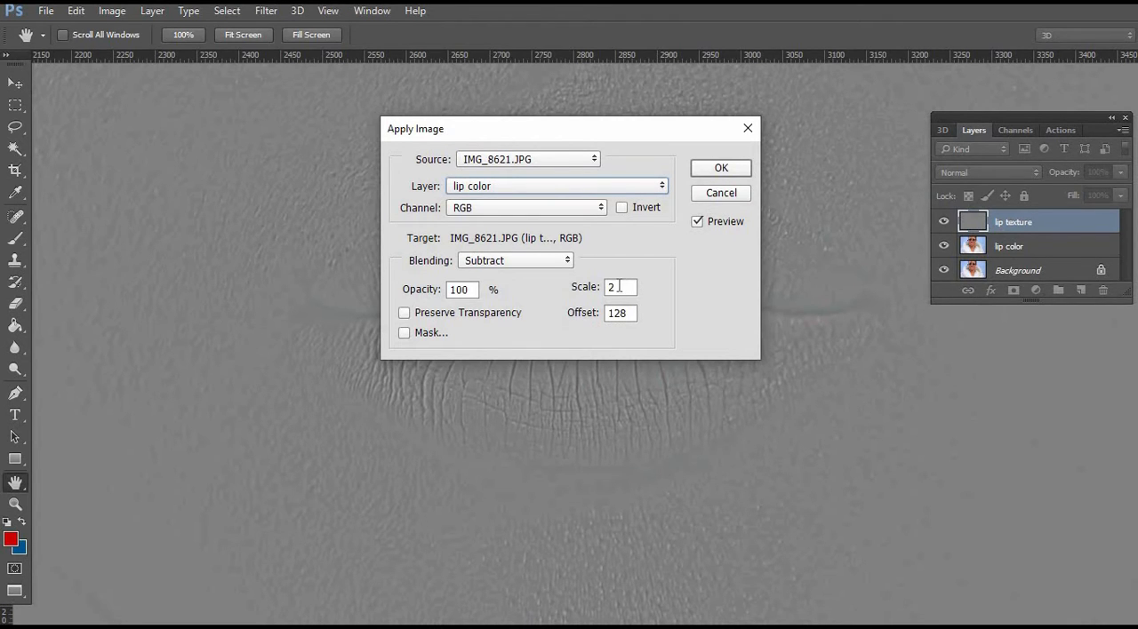
pyautogui.click(721, 169)
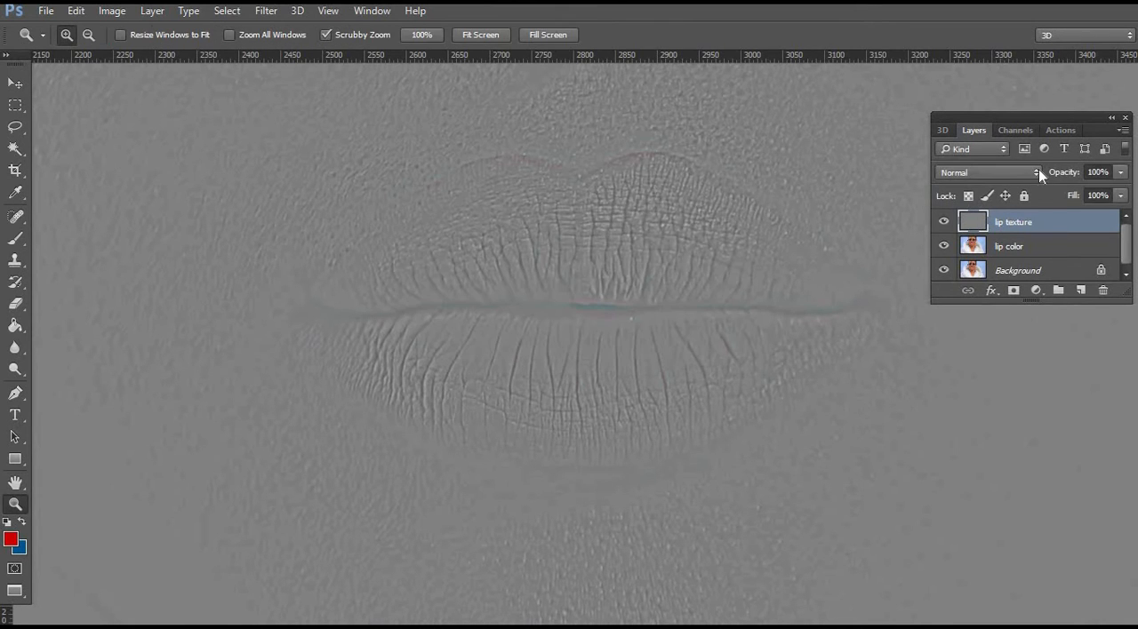
# Set the lip texture layer's blend mode to Linear Light and make the lip color layer active.
pyautogui.click(1037, 171)
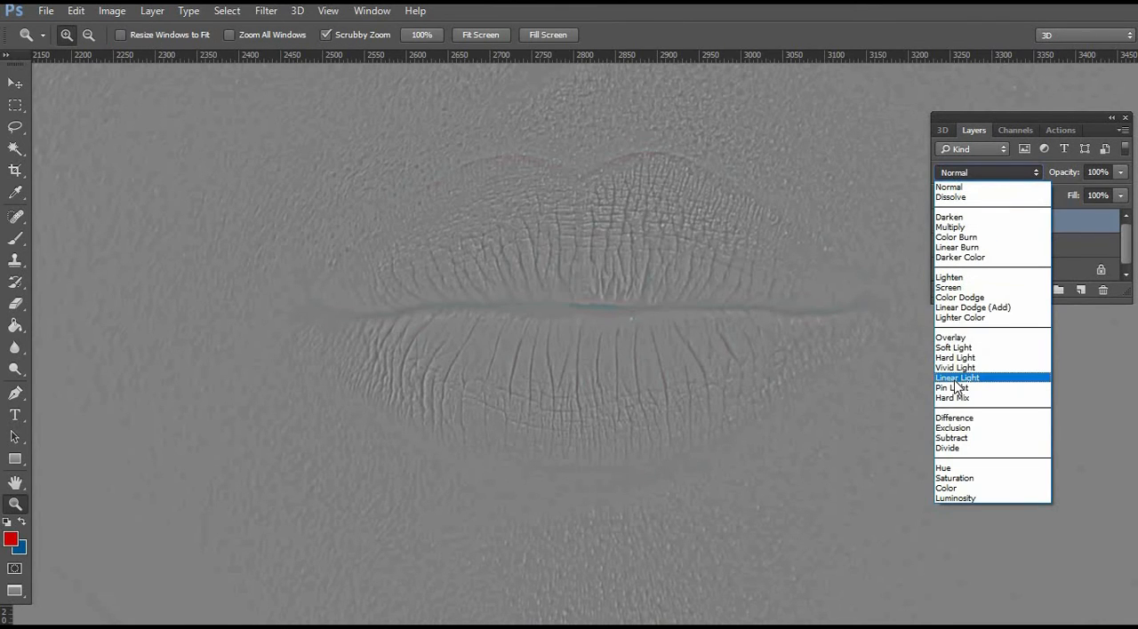
pyautogui.click(956, 378)
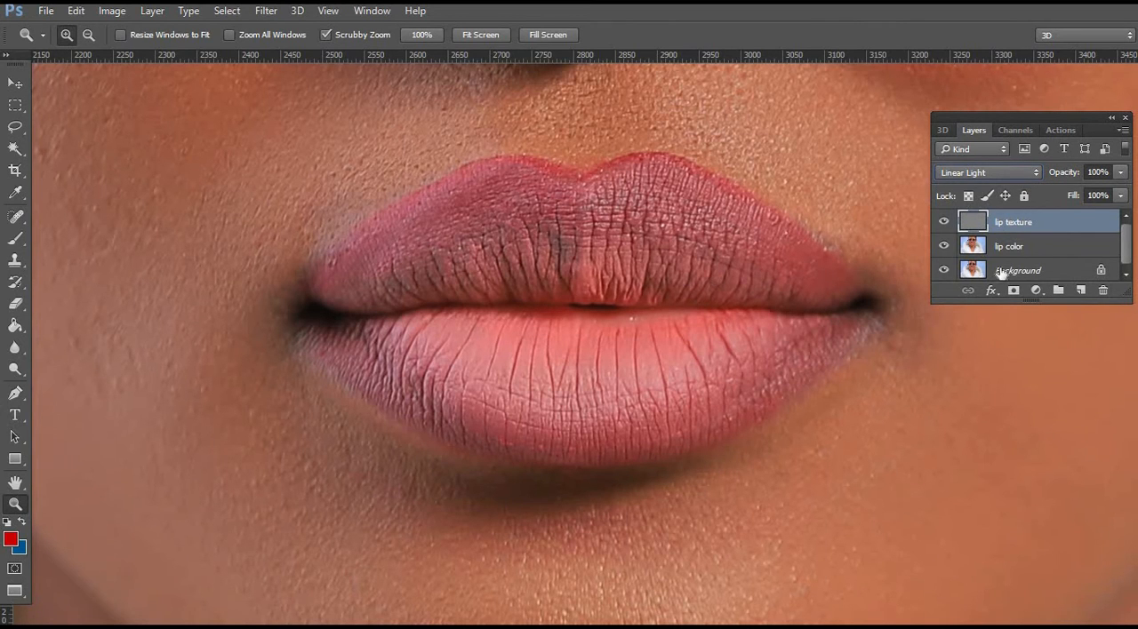
pyautogui.click(1009, 248)
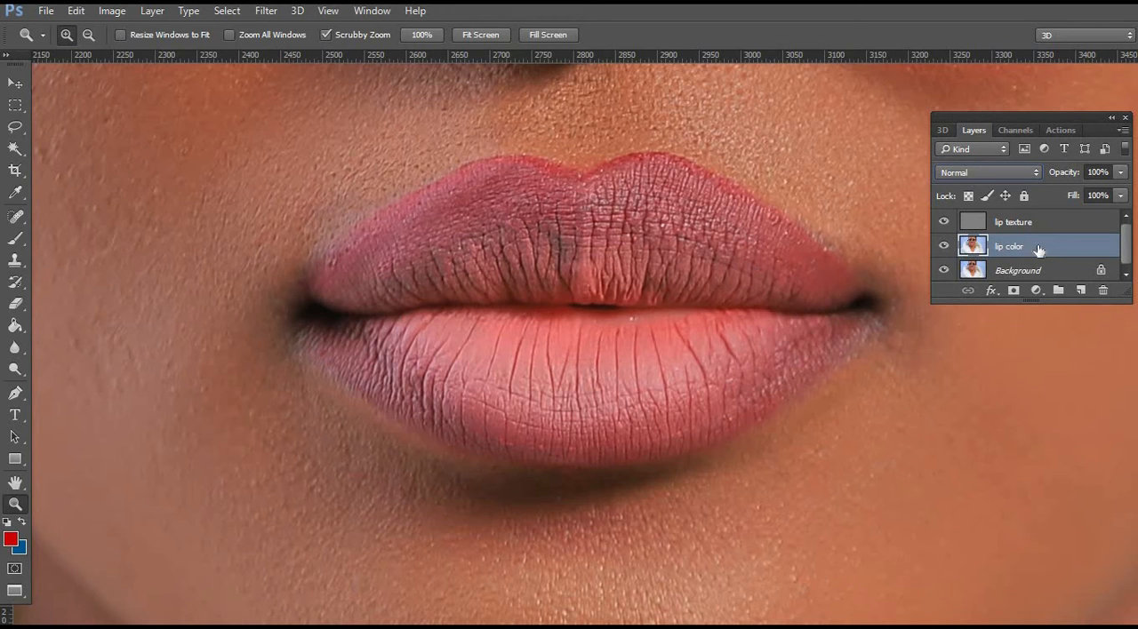
# Set up the Clone Stamp tool with Lighten mode, 17% opacity and 17% flow for the lip color layer.
pyautogui.click(15, 261)
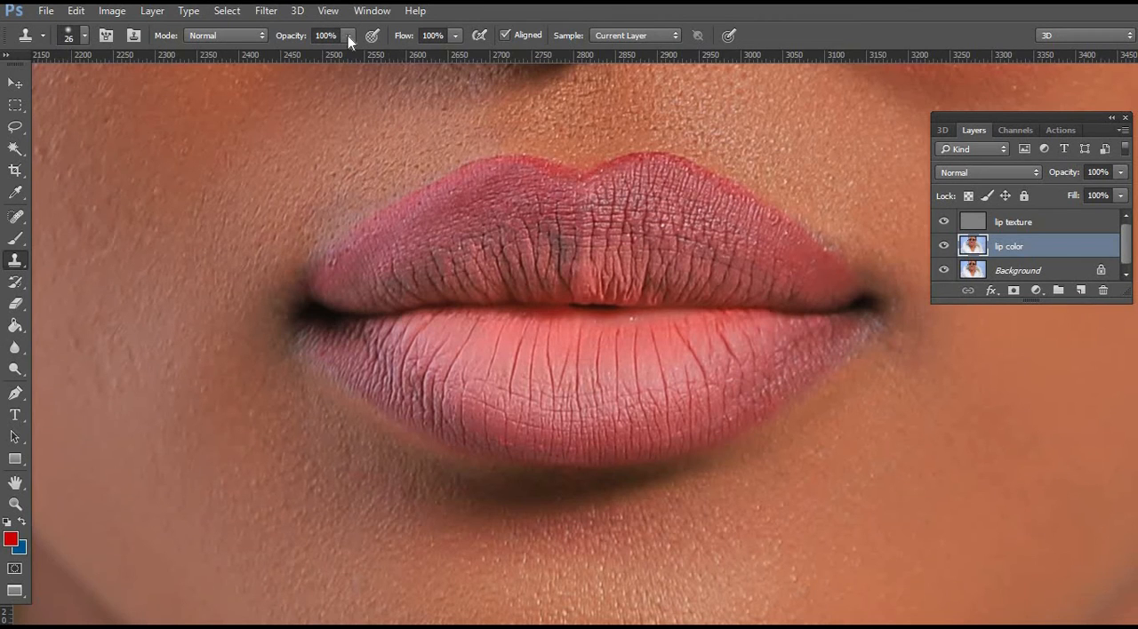
pyautogui.click(262, 35)
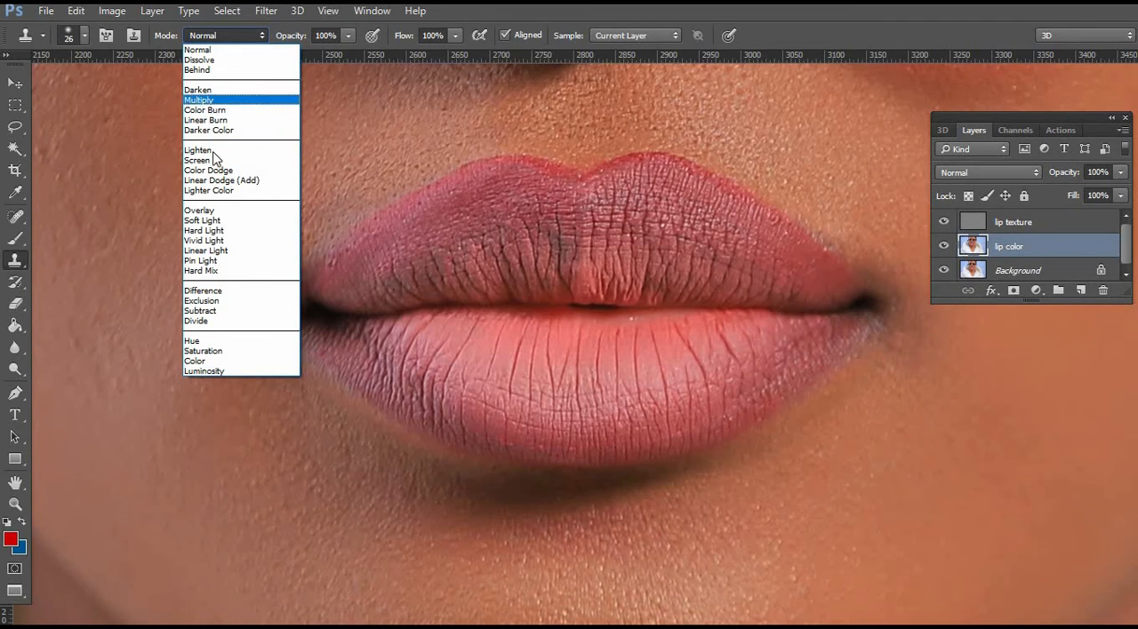
pyautogui.click(199, 150)
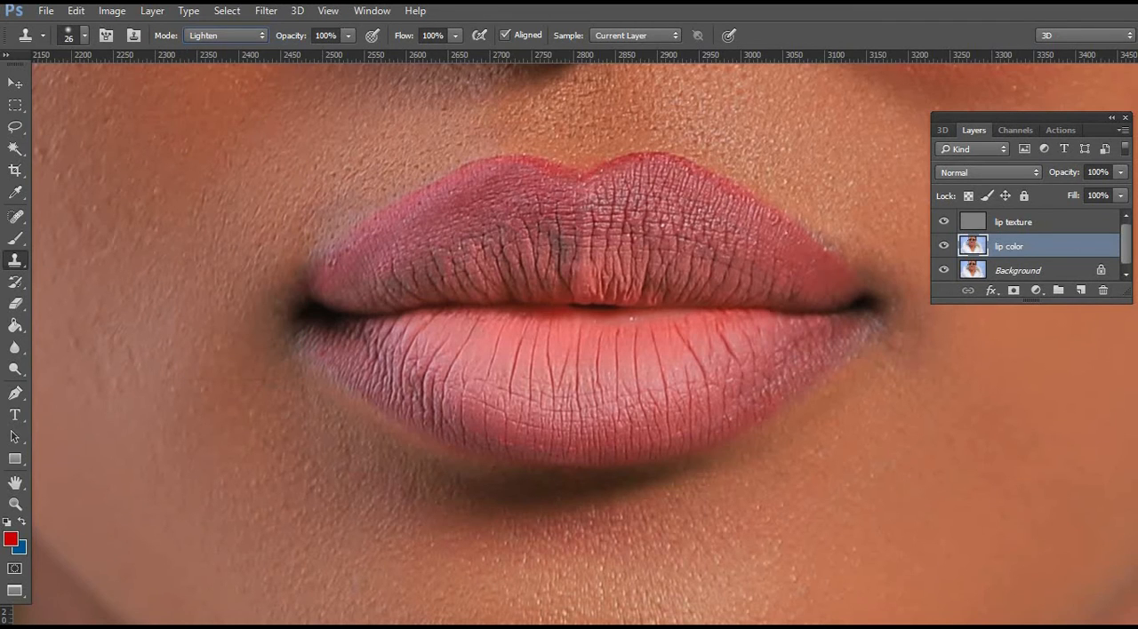
pyautogui.click(347, 36)
pyautogui.click(277, 53)
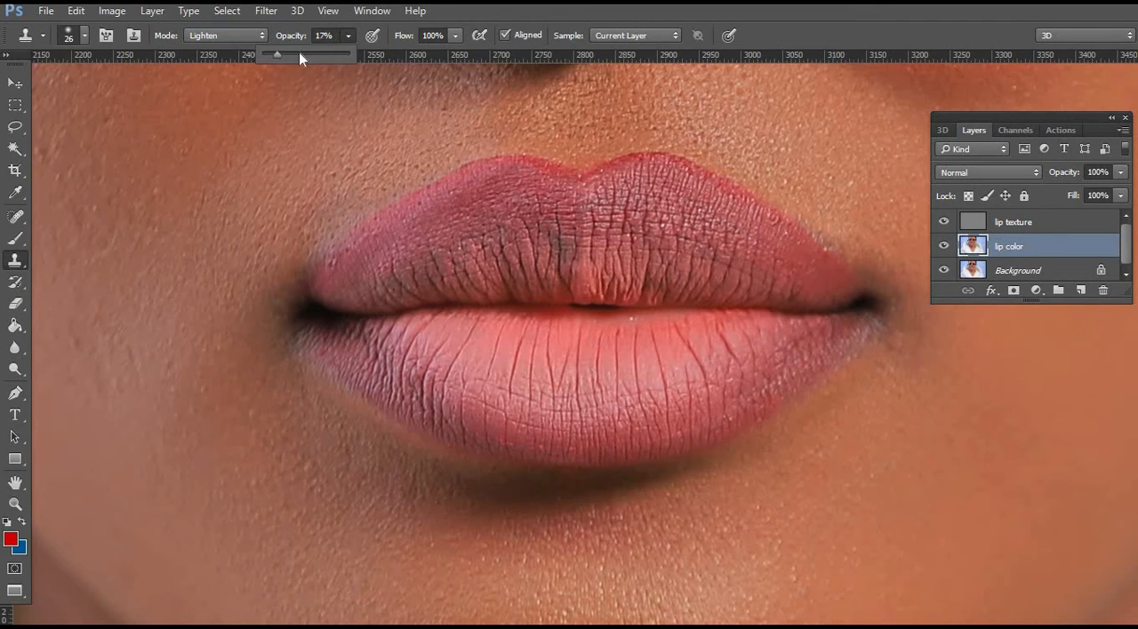
pyautogui.click(454, 36)
pyautogui.click(384, 53)
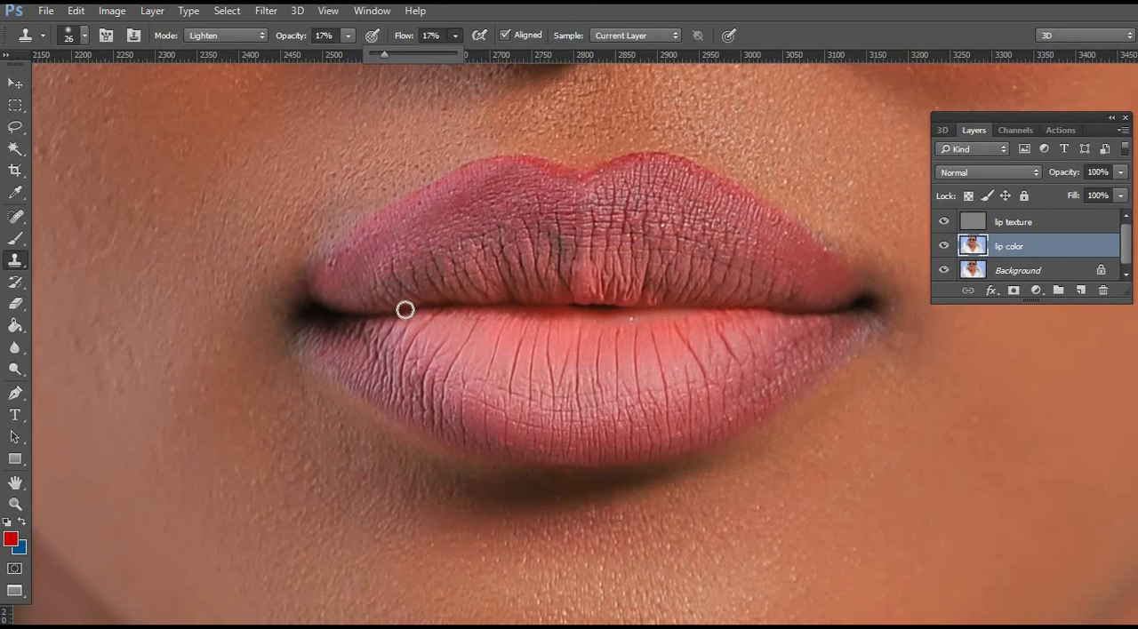
# Clone lighter color over the dark patches of the upper lip with a soft 65 px brush and compare the lip color layer before and after.
pyautogui.rightClick(658, 225)
pyautogui.click(789, 264)
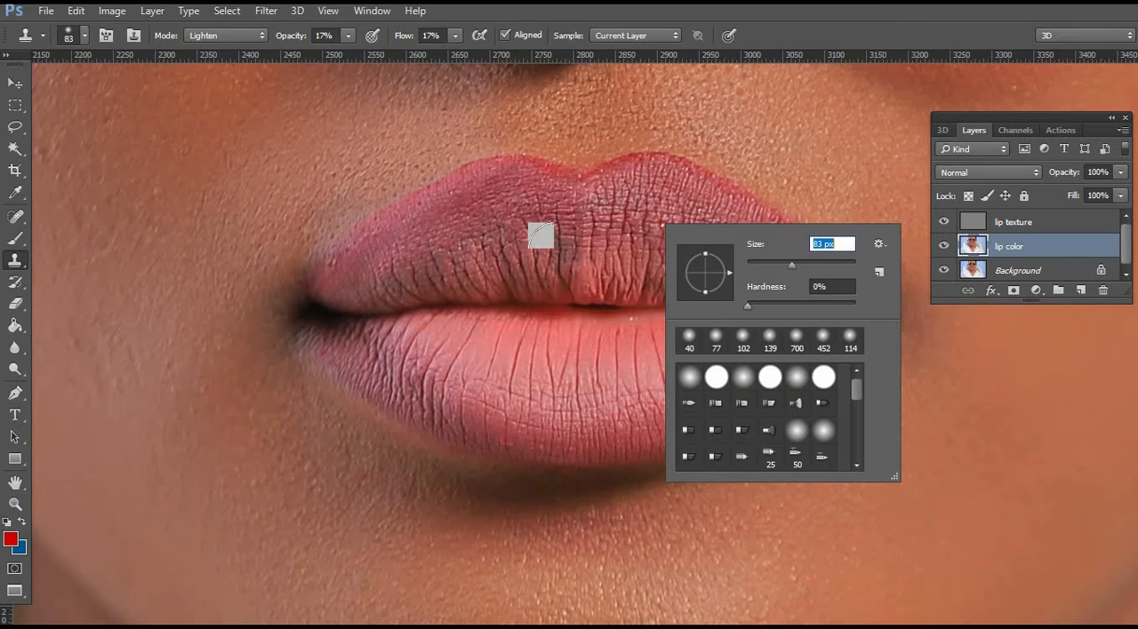
pyautogui.moveTo(791, 264); pyautogui.dragTo(781, 262)
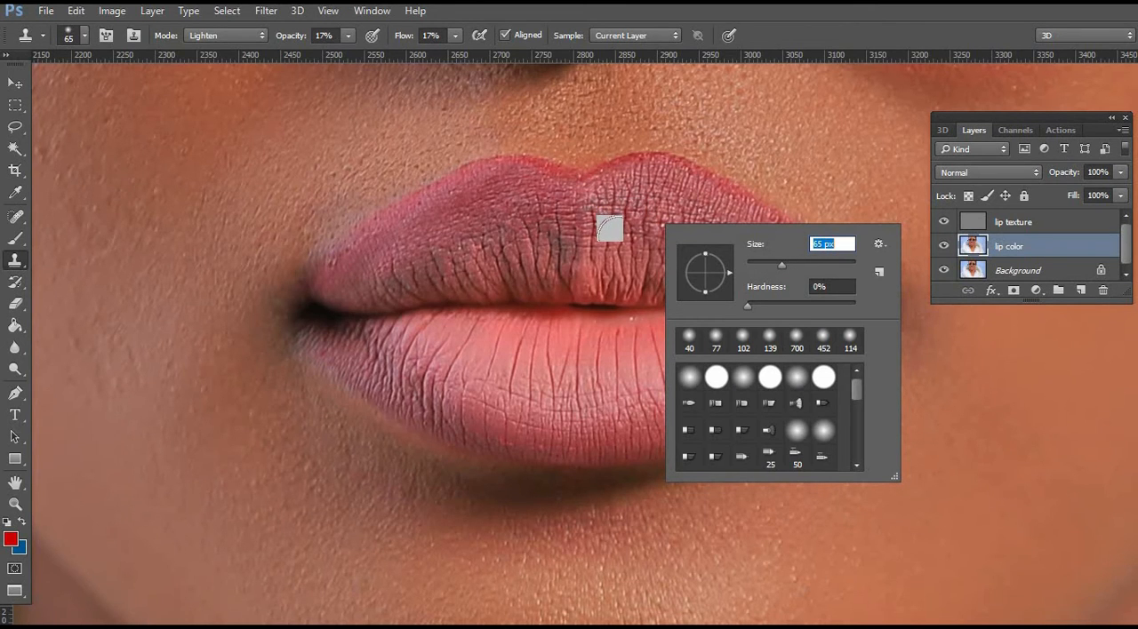
pyautogui.keyDown('alt'); pyautogui.click(618, 237); pyautogui.keyUp('alt')
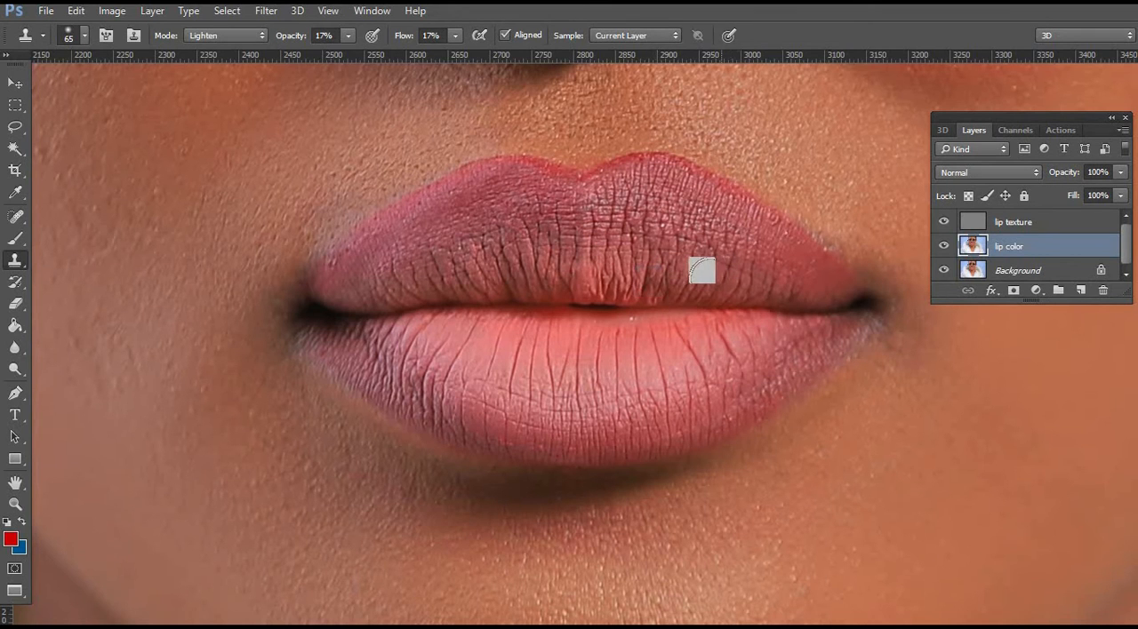
pyautogui.click(944, 247)
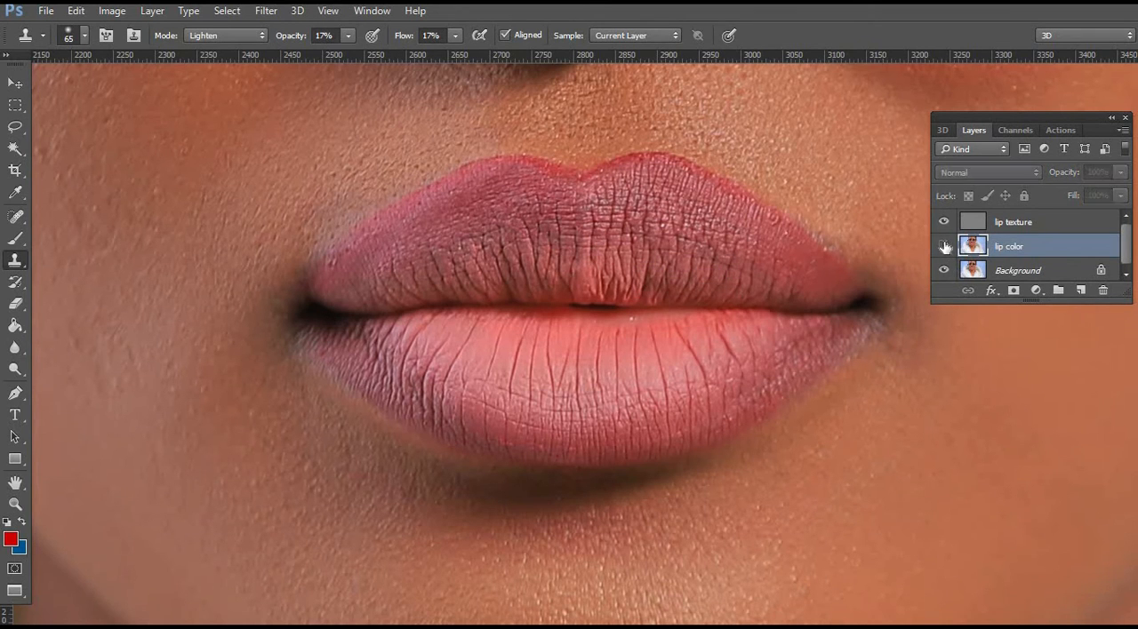
pyautogui.click(944, 246)
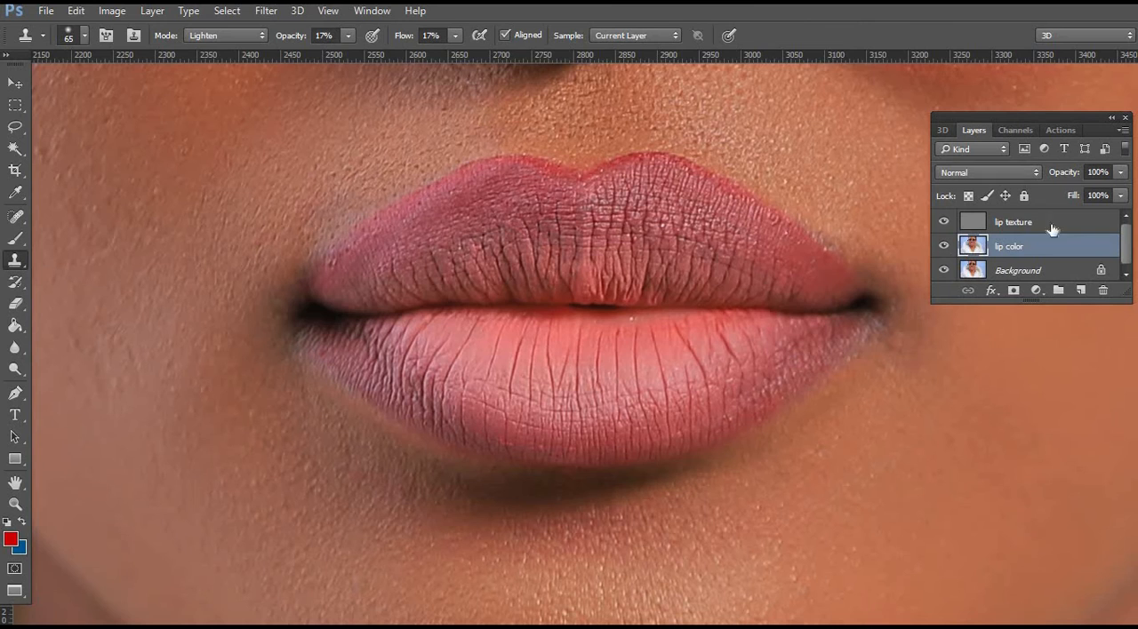
# Make the lip texture layer active and set the Clone Stamp to Normal mode, 12 px, 100% opacity and 100% flow.
pyautogui.click(1014, 221)
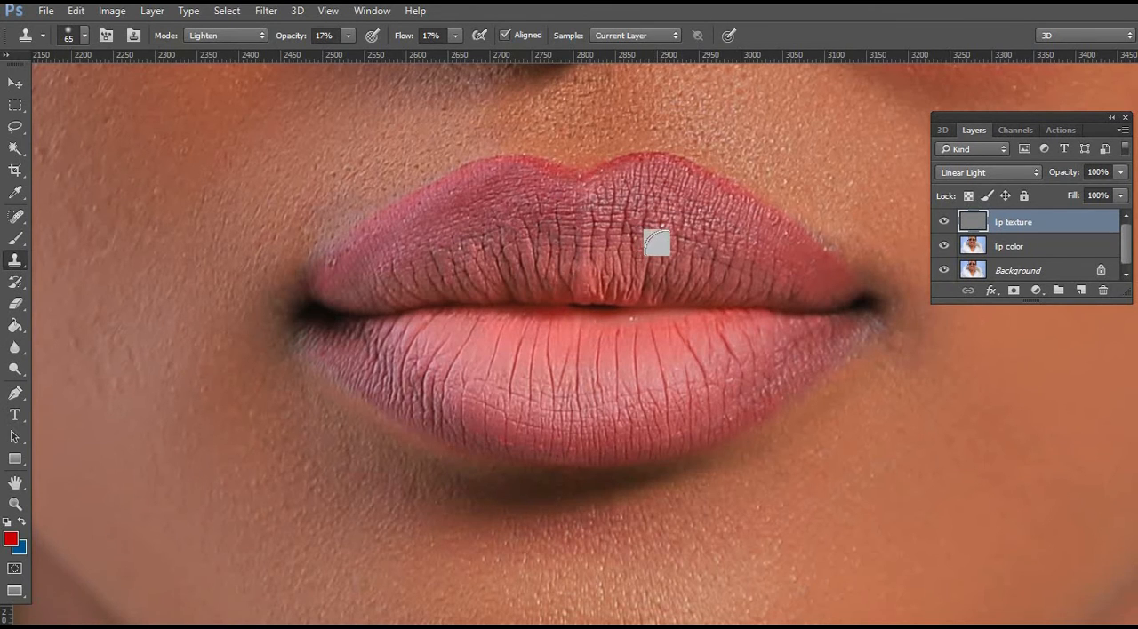
pyautogui.click(259, 36)
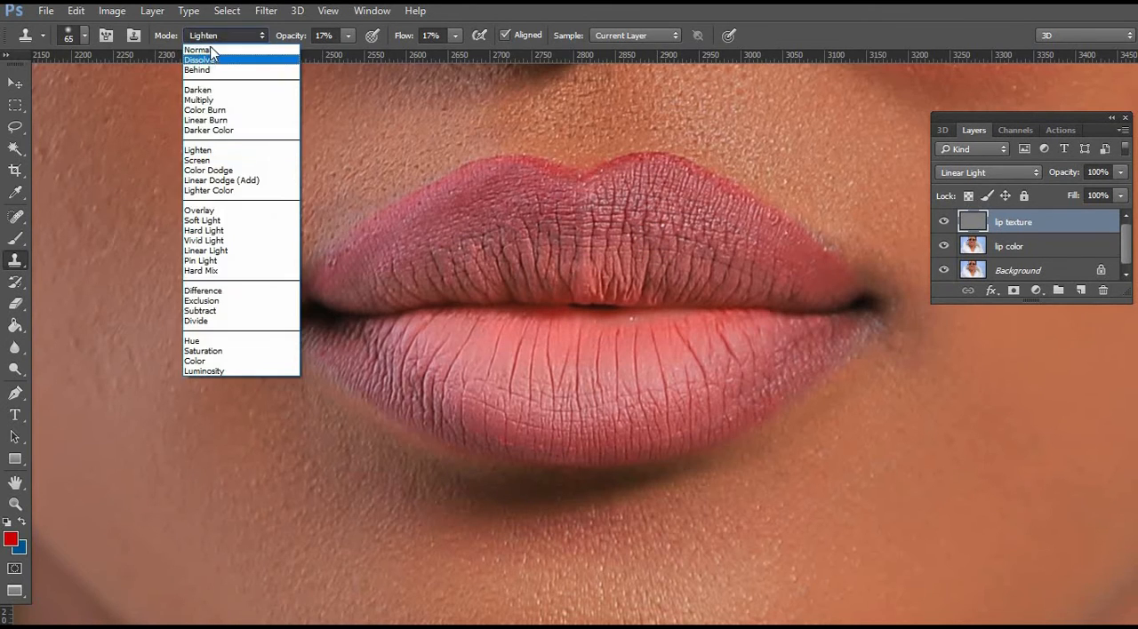
pyautogui.click(212, 50)
pyautogui.rightClick(696, 220)
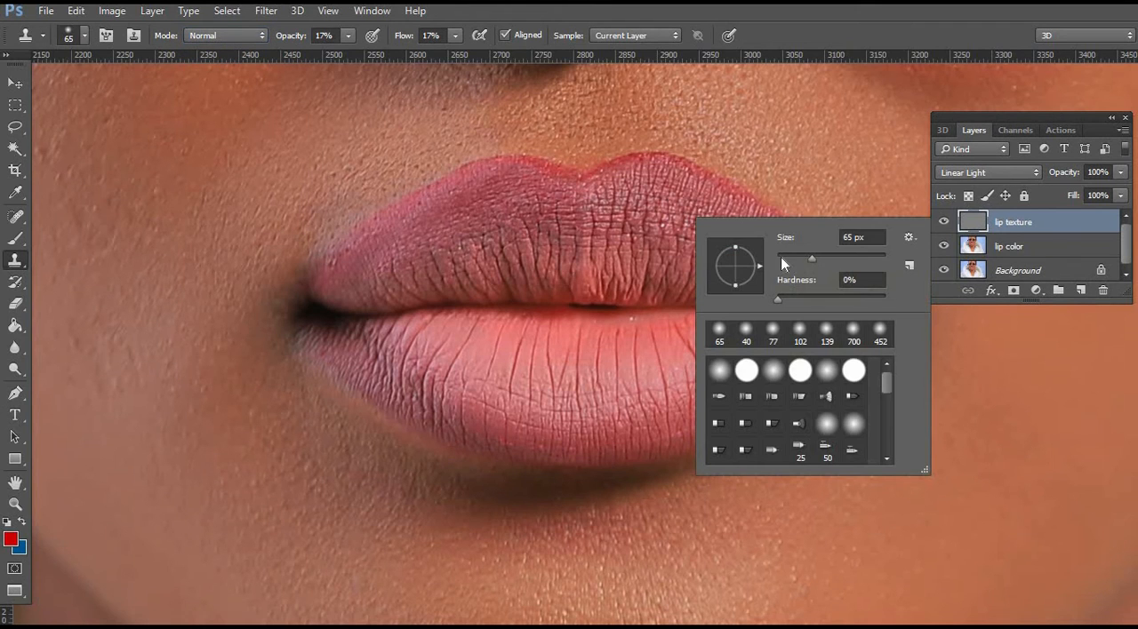
pyautogui.moveTo(812, 257); pyautogui.dragTo(783, 257)
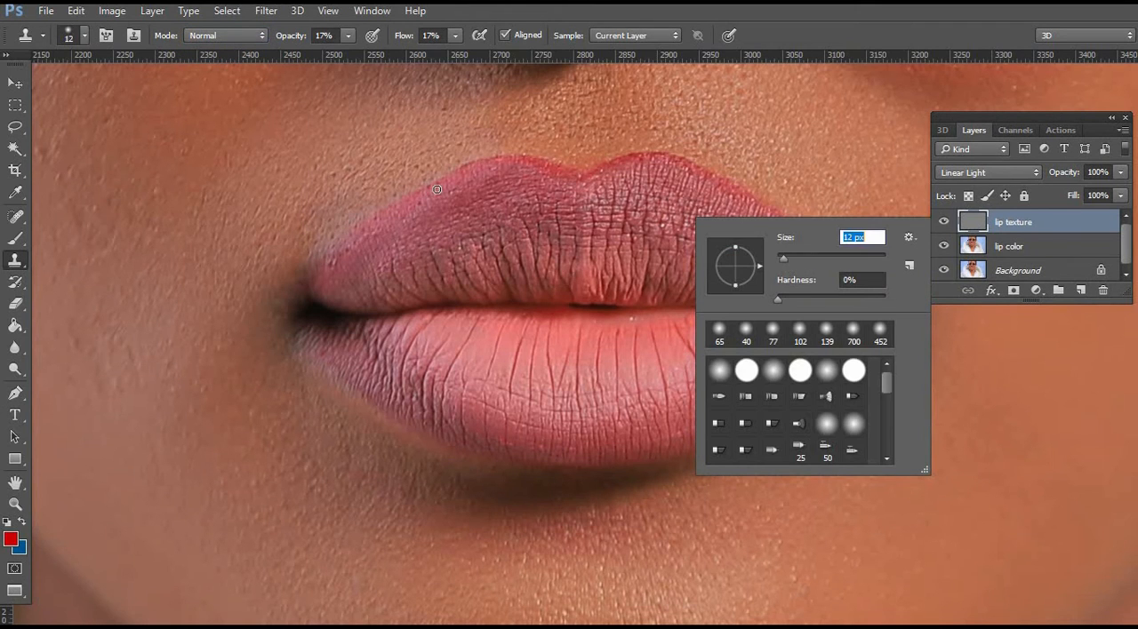
pyautogui.click(347, 35)
pyautogui.moveTo(346, 50); pyautogui.dragTo(484, 57)
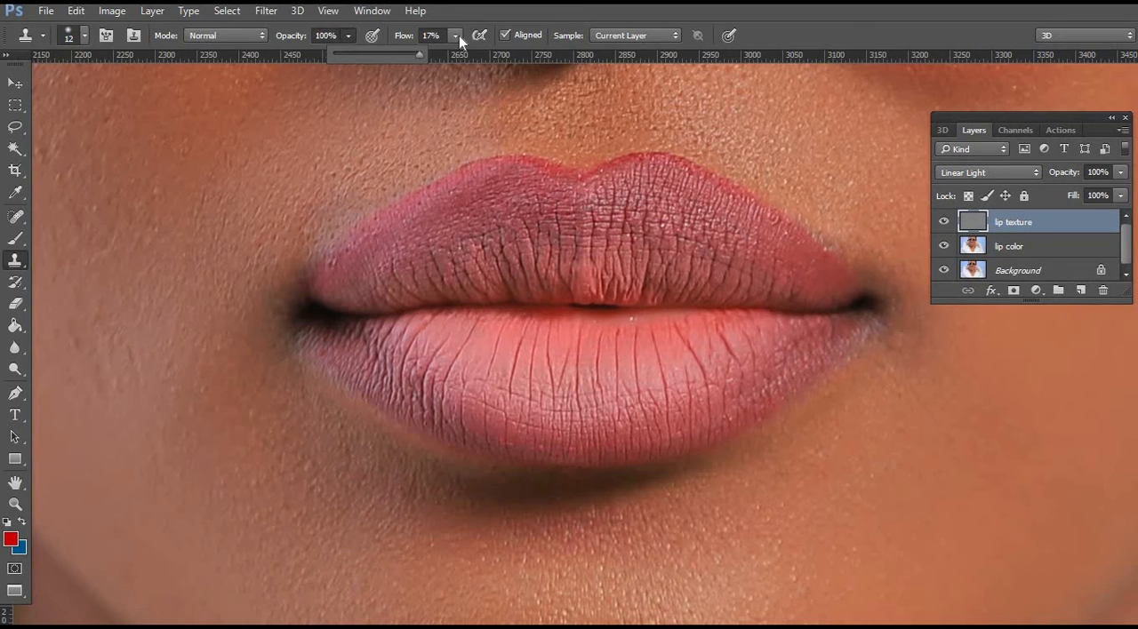
pyautogui.click(459, 35)
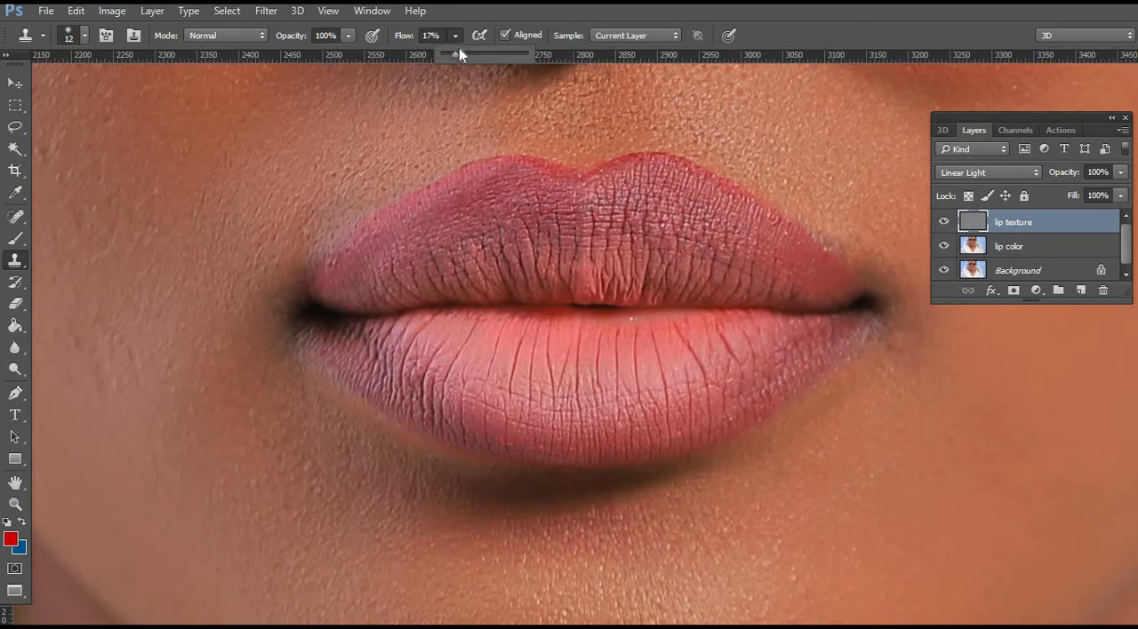
# Clone clean texture over small flaws on the upper and lower lips, including the white speck at the lower lip's upper edge.
pyautogui.keyDown('alt'); pyautogui.click(685, 171); pyautogui.keyUp('alt')
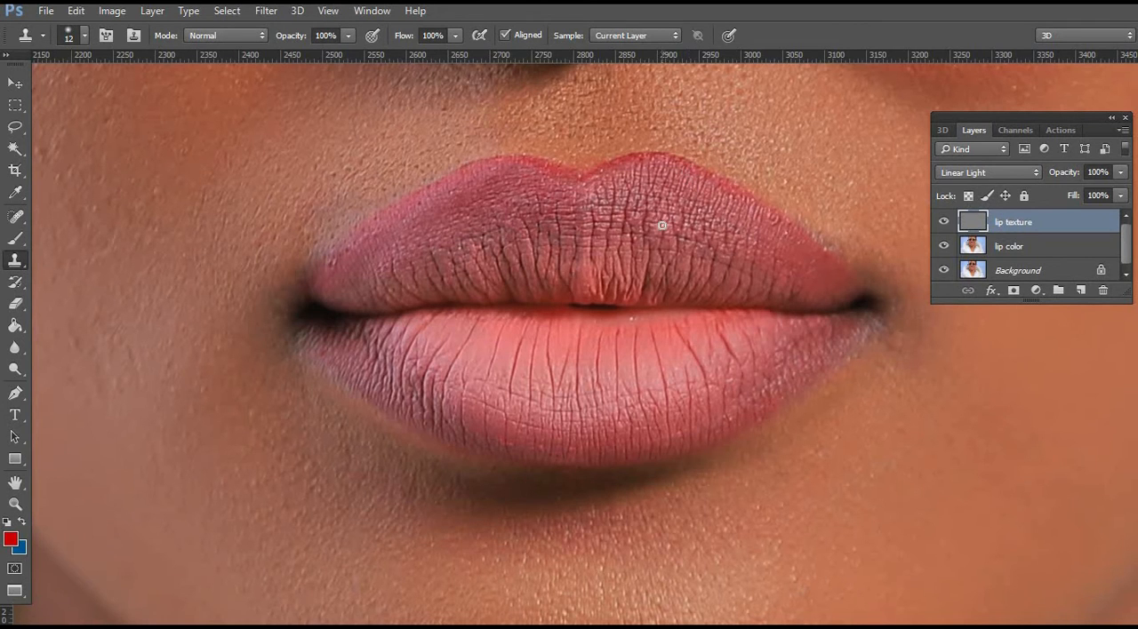
pyautogui.press('alt')
pyautogui.keyDown('alt'); pyautogui.click(605, 187); pyautogui.keyUp('alt')
pyautogui.keyDown('alt'); pyautogui.click(692, 223); pyautogui.keyUp('alt')
pyautogui.press('alt')
pyautogui.keyDown('alt'); pyautogui.click(387, 332); pyautogui.keyUp('alt')
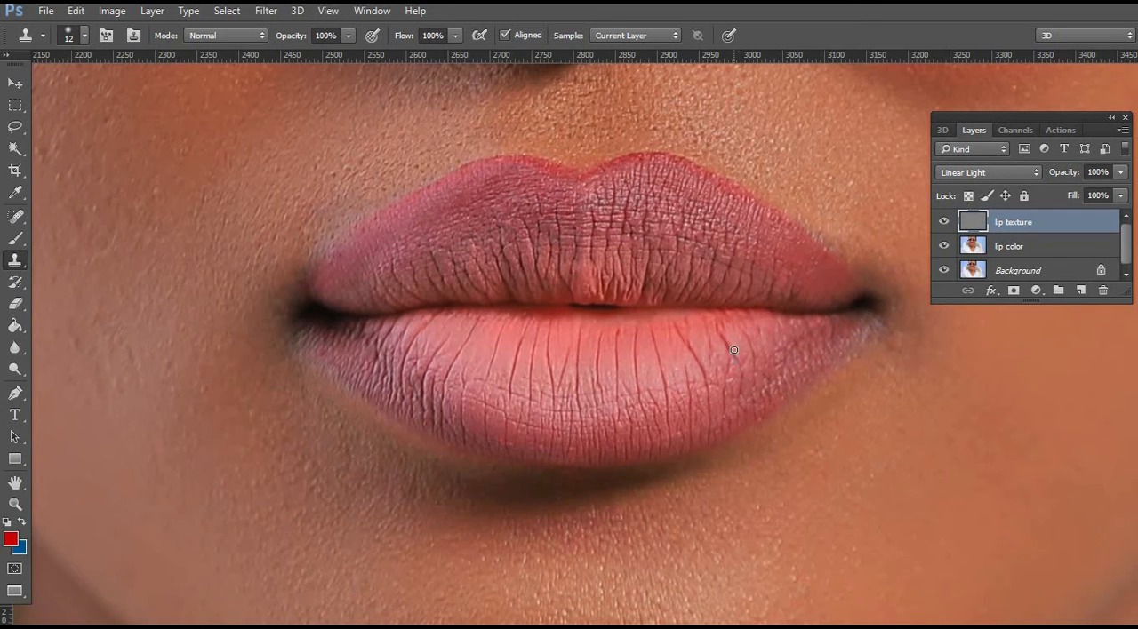
# Set the Clone Stamp to Lighten mode with 30% opacity and 30% flow.
pyautogui.click(261, 36)
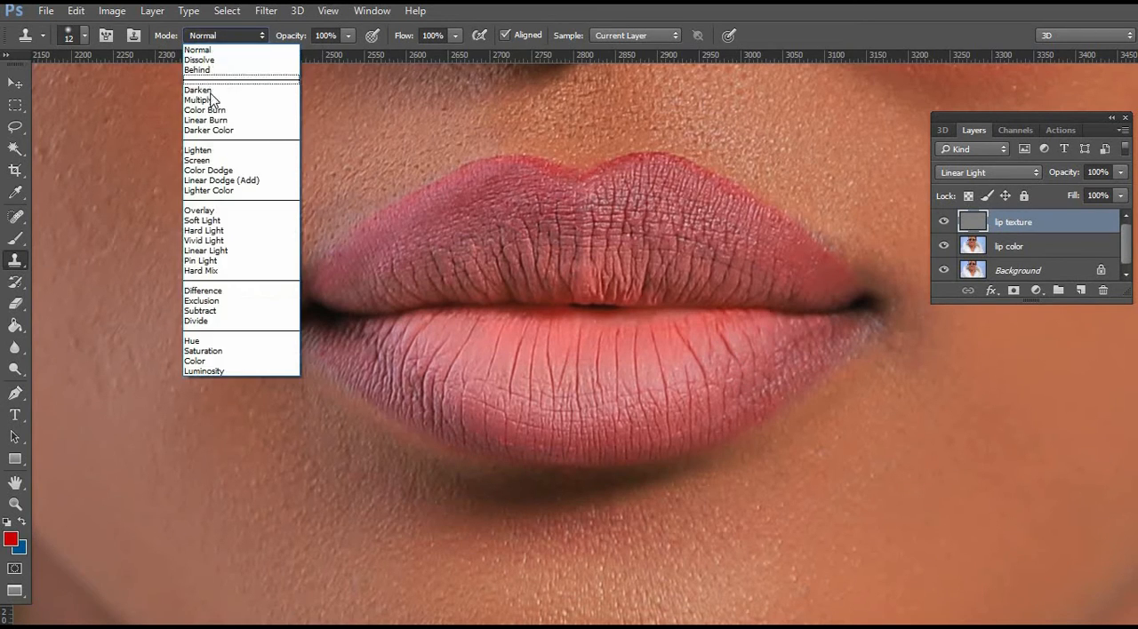
pyautogui.click(217, 153)
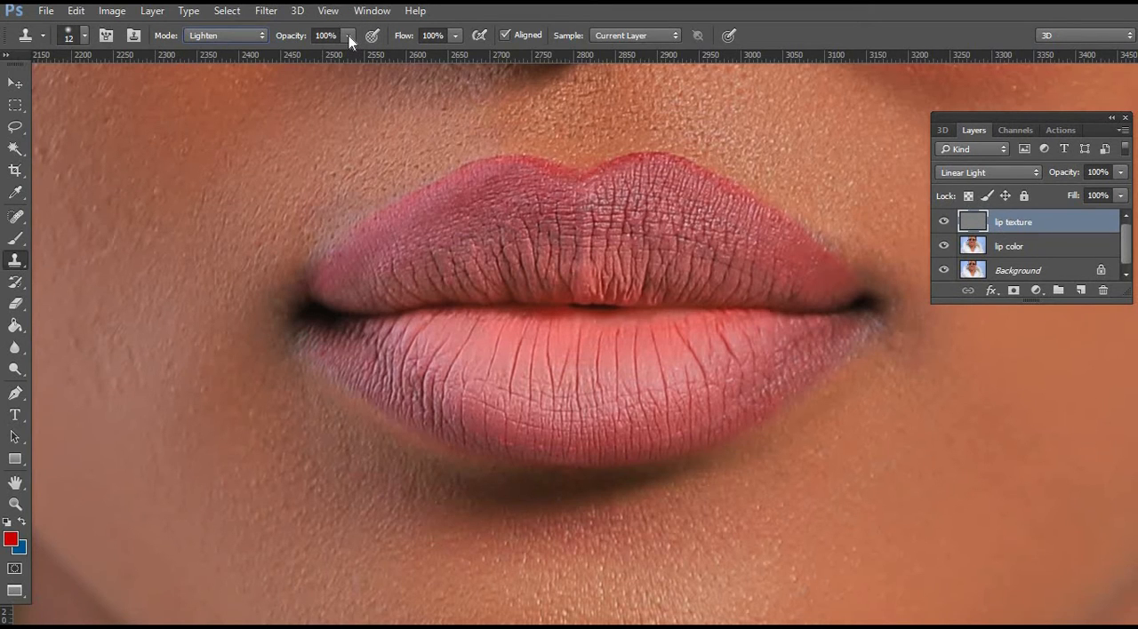
pyautogui.click(348, 35)
pyautogui.click(297, 56)
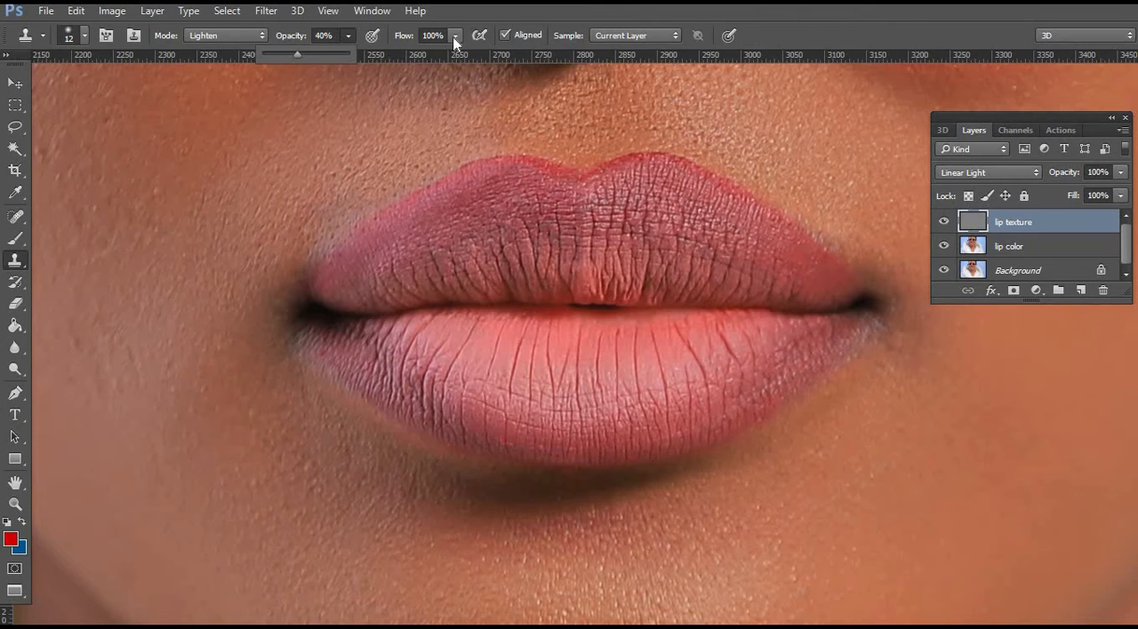
pyautogui.click(455, 36)
pyautogui.click(400, 53)
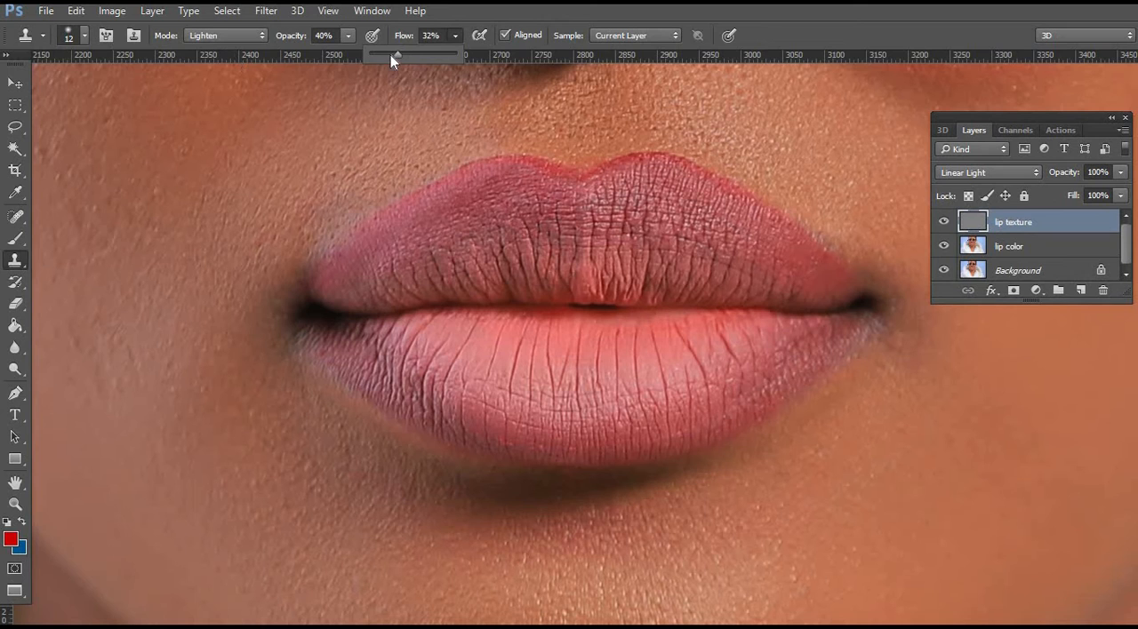
pyautogui.click(347, 36)
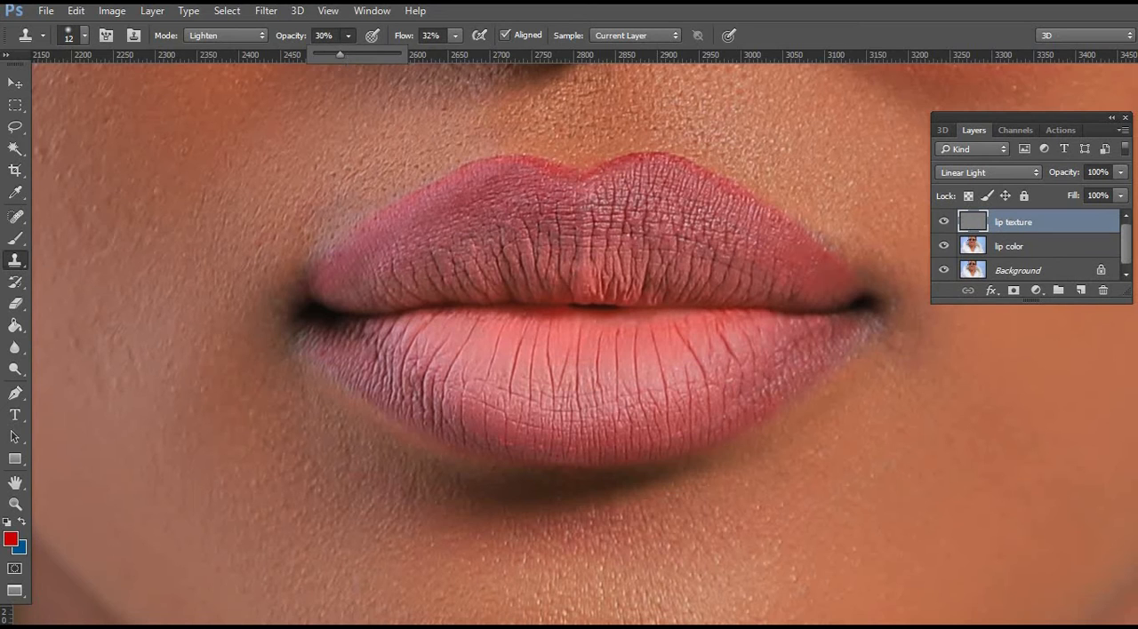
pyautogui.click(454, 36)
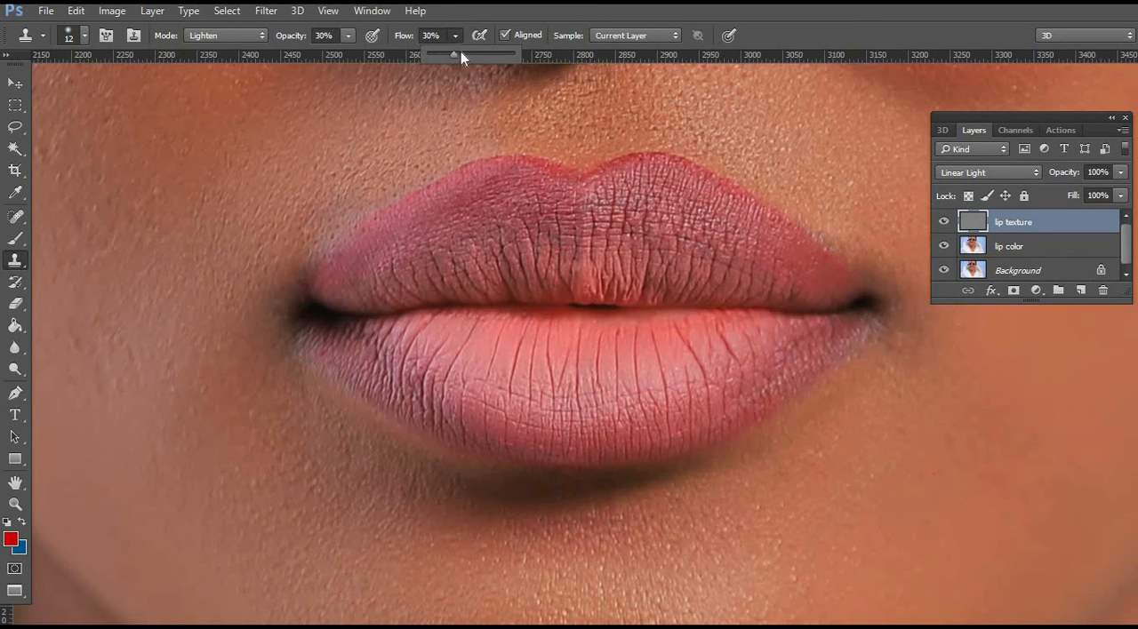
# Soften the dark vertical creases on the lower and upper lips by cloning nearby texture over them on the lip texture layer.
pyautogui.keyDown('alt'); pyautogui.click(698, 337); pyautogui.keyUp('alt')
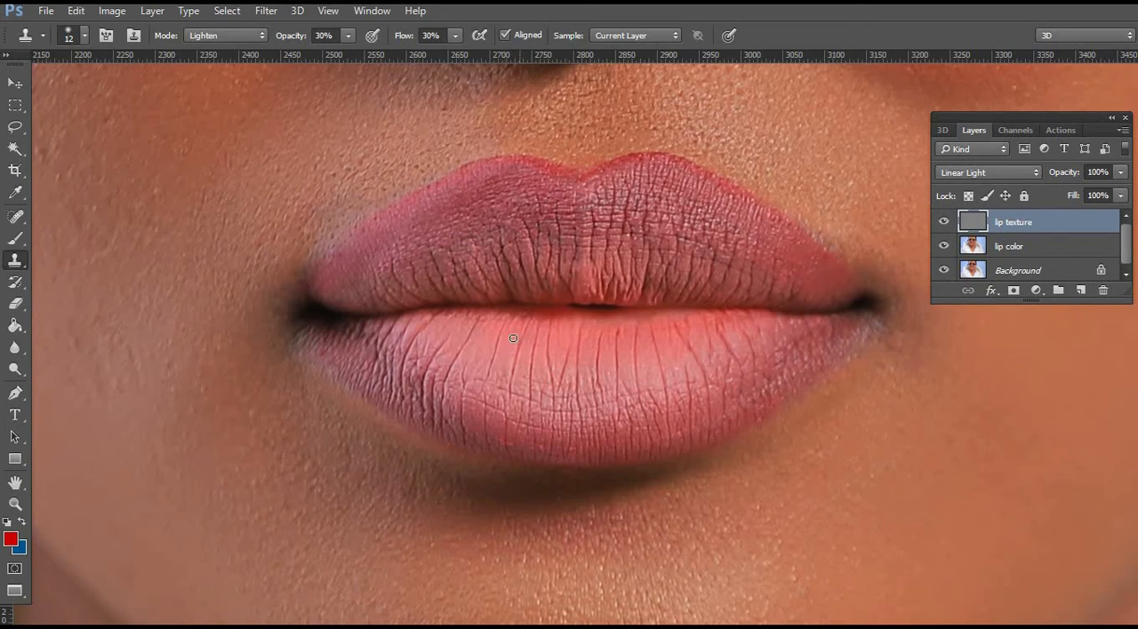
pyautogui.keyDown('alt'); pyautogui.click(441, 324); pyautogui.keyUp('alt')
pyautogui.keyDown('alt'); pyautogui.click(477, 358); pyautogui.keyUp('alt')
pyautogui.moveTo(521, 242)
pyautogui.mouseDown()
pyautogui.moveTo(507, 238)
pyautogui.moveTo(507, 283)
pyautogui.mouseUp()
pyautogui.keyDown('alt'); pyautogui.click(497, 218); pyautogui.keyUp('alt')
pyautogui.keyDown('alt'); pyautogui.click(470, 218); pyautogui.keyUp('alt')
pyautogui.keyDown('alt'); pyautogui.click(611, 308); pyautogui.keyUp('alt')
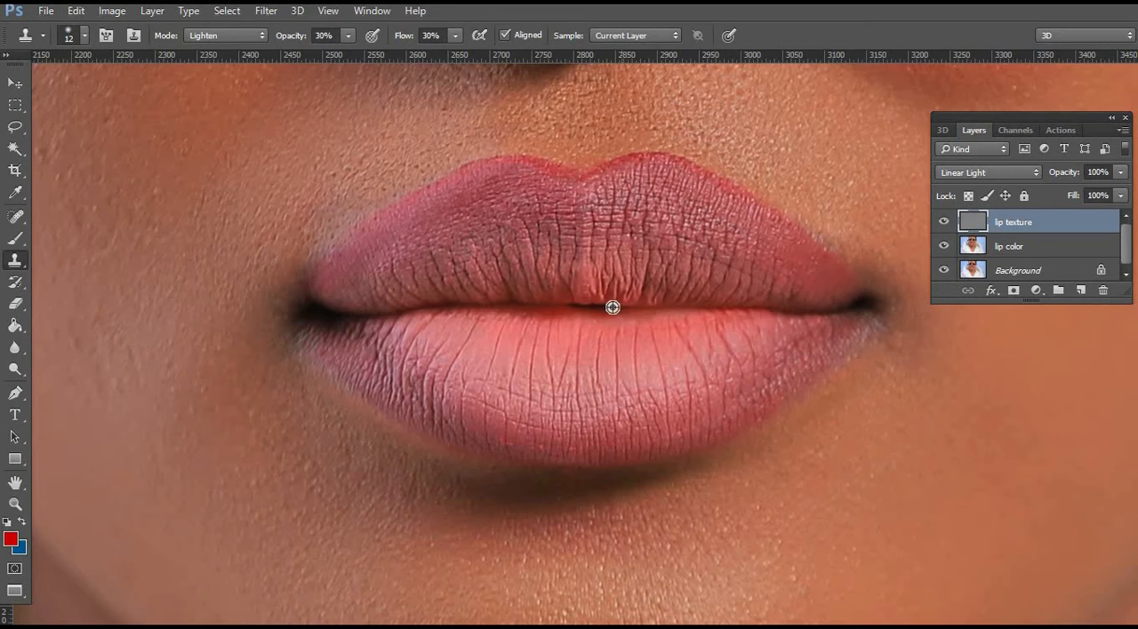
pyautogui.keyDown('alt'); pyautogui.click(542, 328); pyautogui.keyUp('alt')
pyautogui.moveTo(503, 272); pyautogui.dragTo(512, 299)
pyautogui.keyDown('alt'); pyautogui.click(521, 308); pyautogui.keyUp('alt')
pyautogui.moveTo(493, 249); pyautogui.dragTo(503, 281)
pyautogui.keyDown('alt'); pyautogui.click(511, 307); pyautogui.keyUp('alt')
# Group the lip texture and lip color layers together.
pyautogui.keyDown('shift'); pyautogui.click(1057, 240); pyautogui.keyUp('shift')
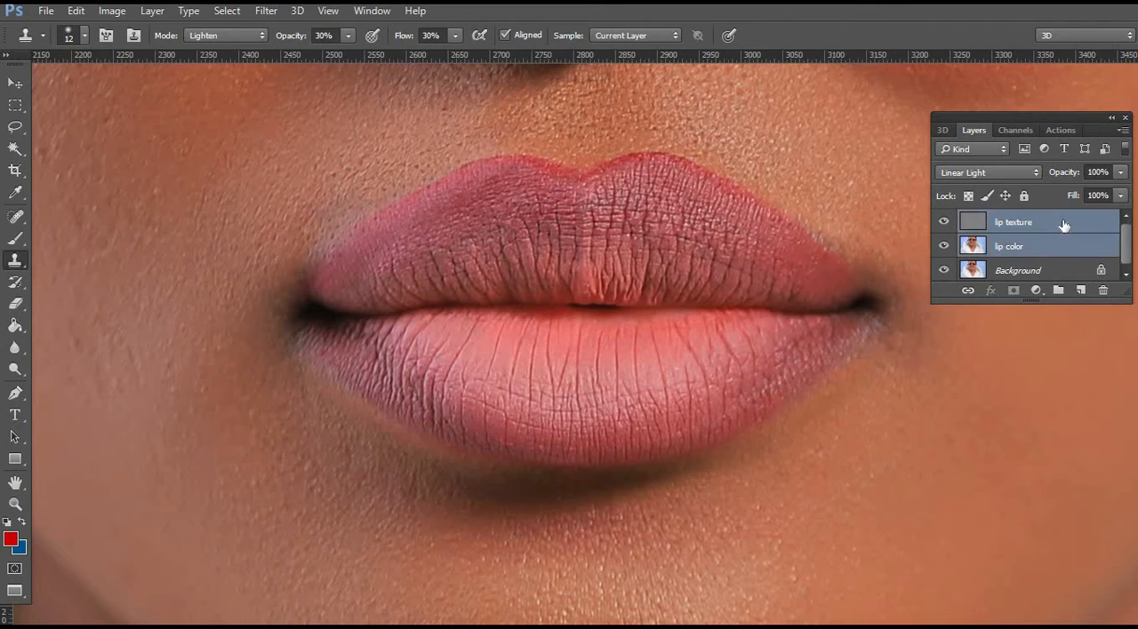
pyautogui.moveTo(1071, 228); pyautogui.dragTo(1061, 290)
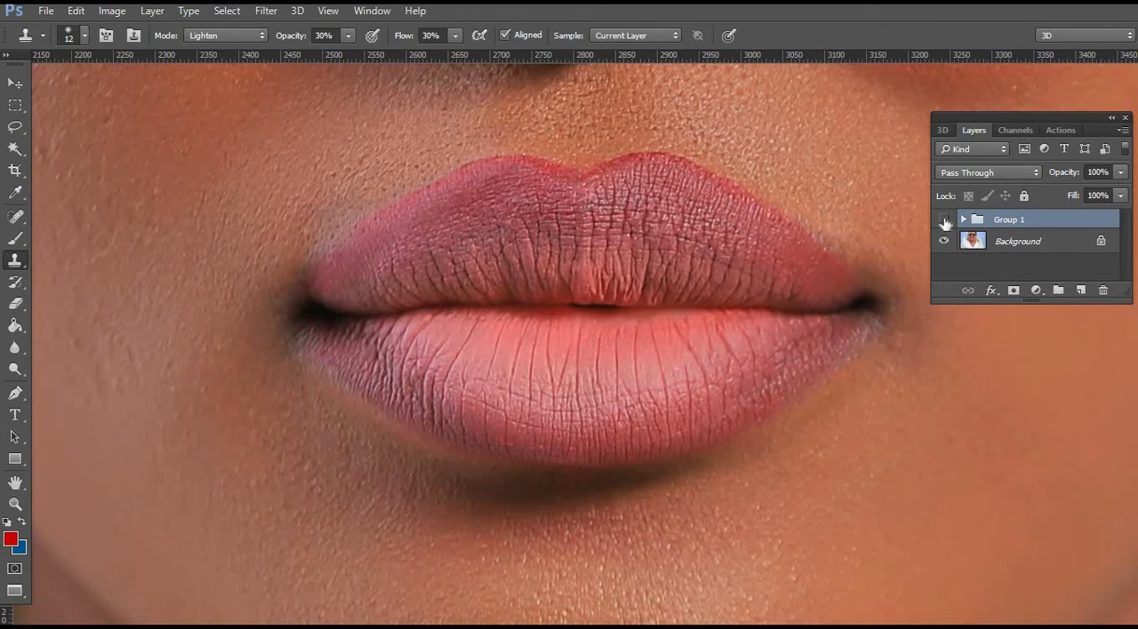
# Toggle the layer group's visibility repeatedly to compare the lips before and after the retouch, leaving the group shown.
pyautogui.click(944, 221)
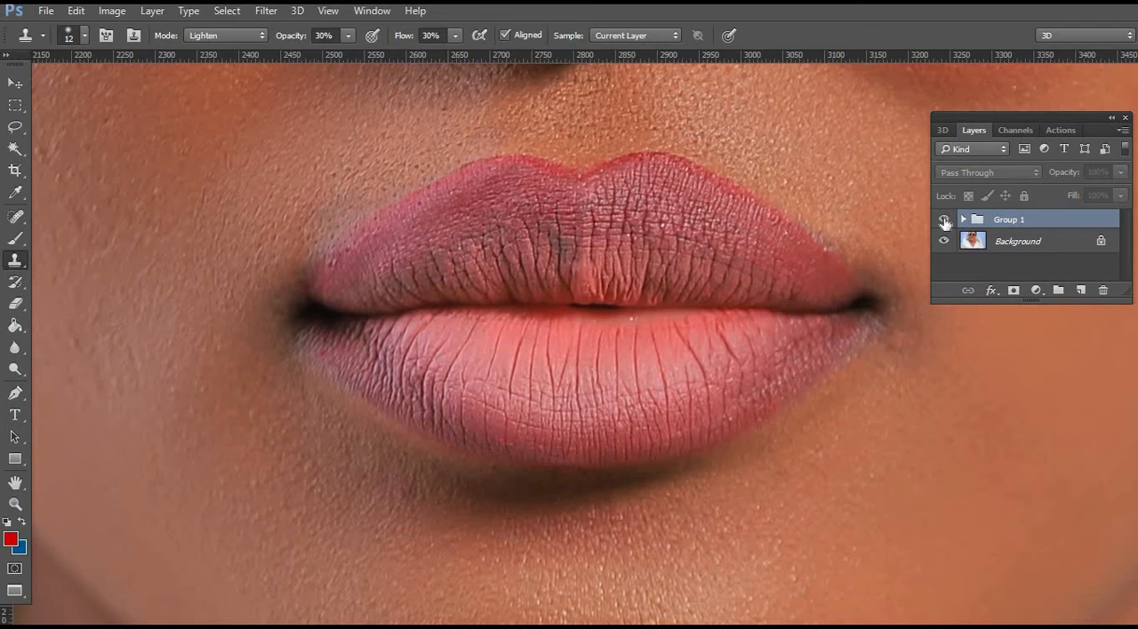
pyautogui.click(944, 220)
pyautogui.click(945, 221)
pyautogui.click(944, 220)
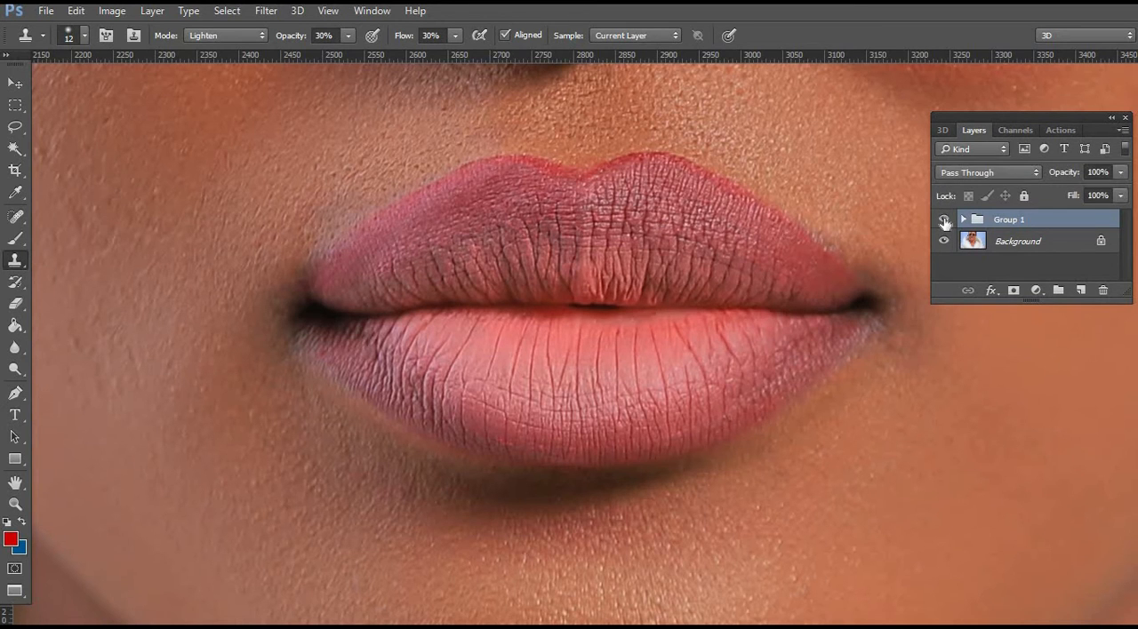
pyautogui.click(944, 221)
pyautogui.click(944, 220)
pyautogui.click(945, 221)
pyautogui.click(944, 220)
pyautogui.click(944, 220)
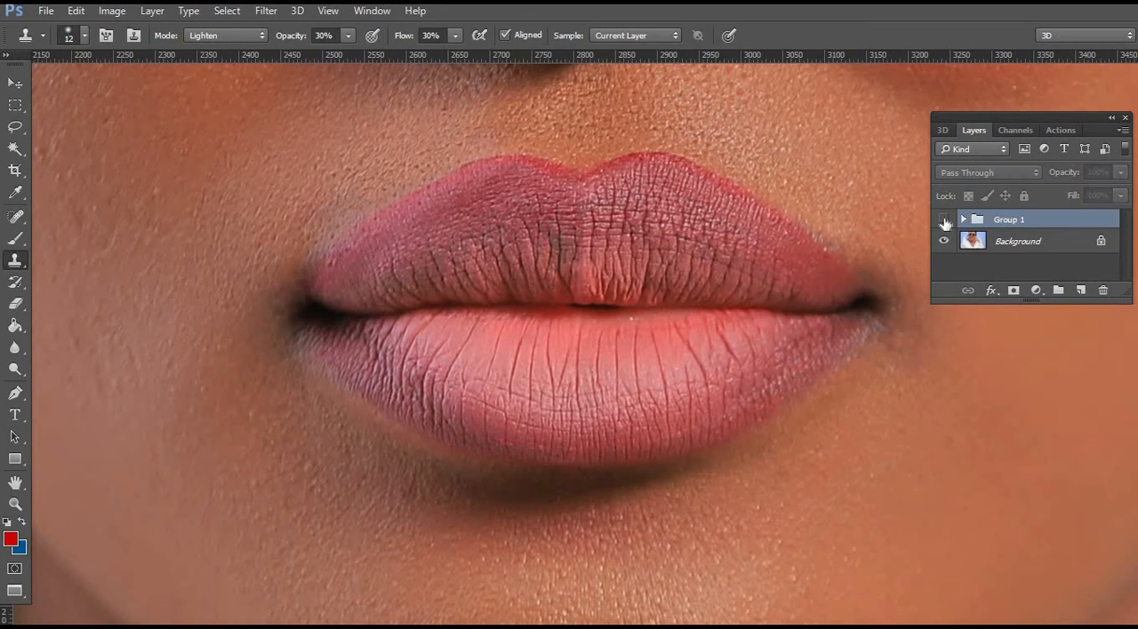
pyautogui.click(944, 221)
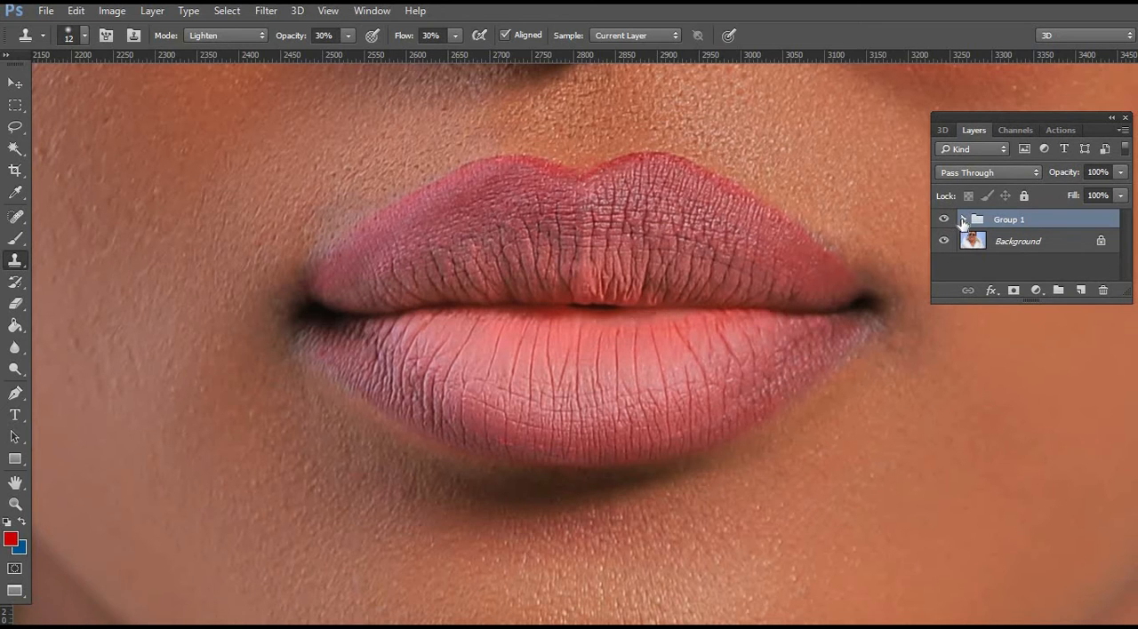
# Expand the layer group, make the lip color layer active and set the Lasso tool's feather to 10 px.
pyautogui.click(962, 220)
pyautogui.scroll(-1, 1044, 248)
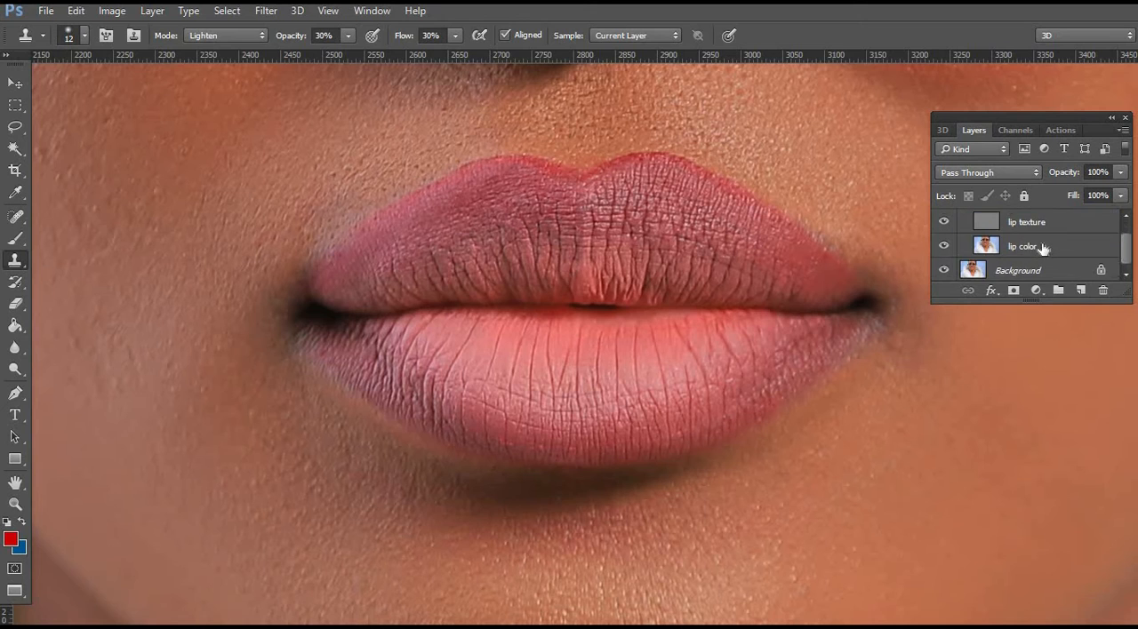
pyautogui.click(1036, 247)
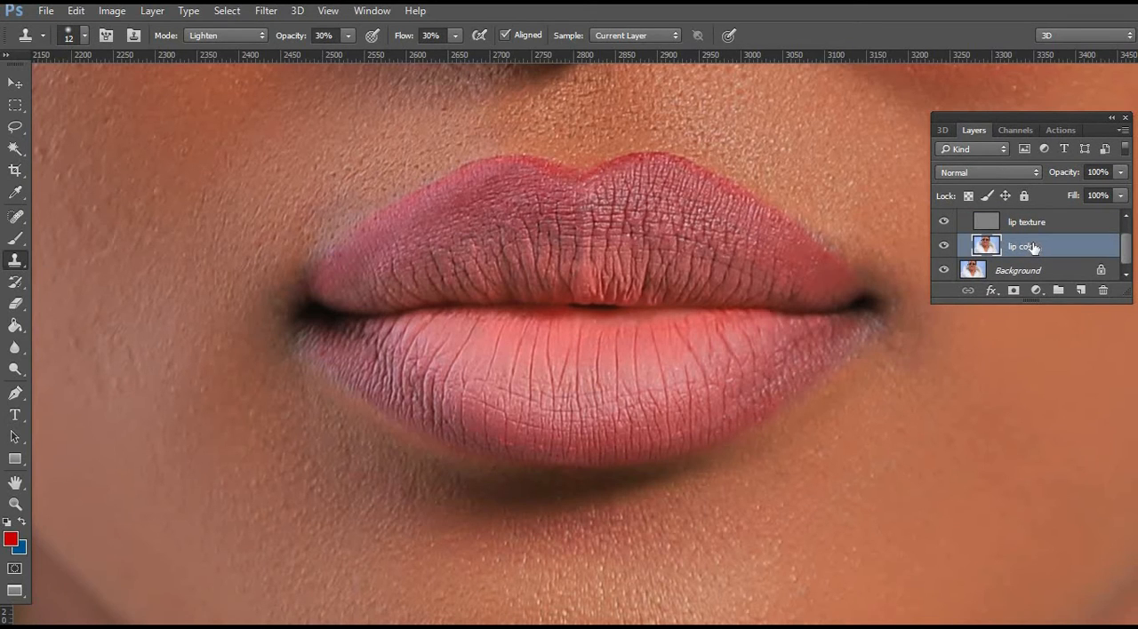
pyautogui.click(15, 126)
pyautogui.doubleClick(211, 36)
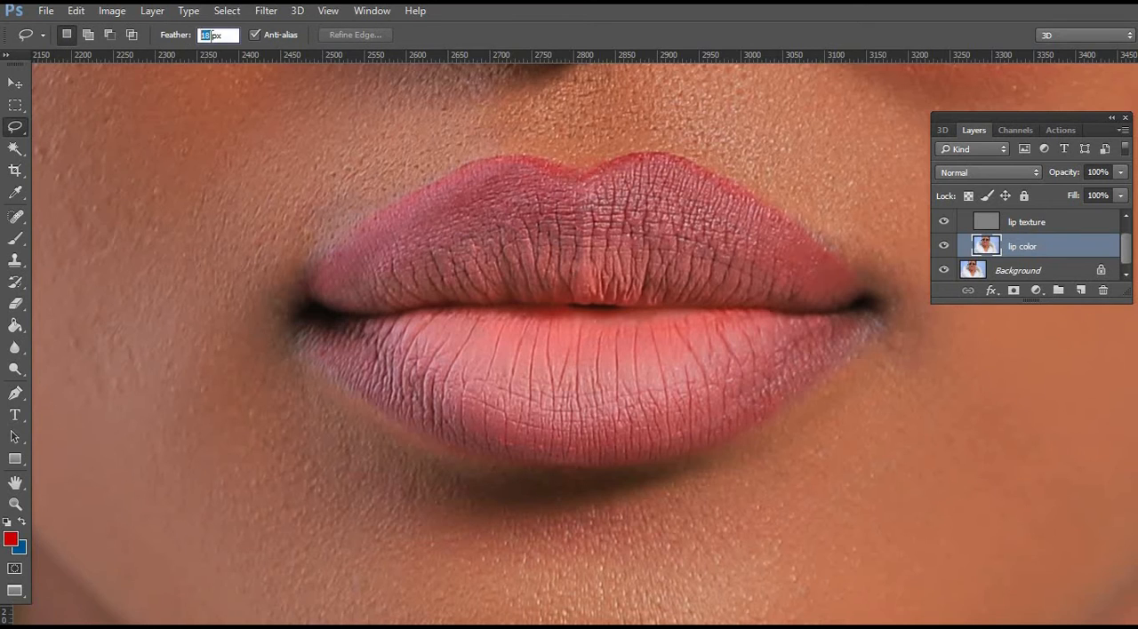
pyautogui.write('10')
pyautogui.click(491, 398)
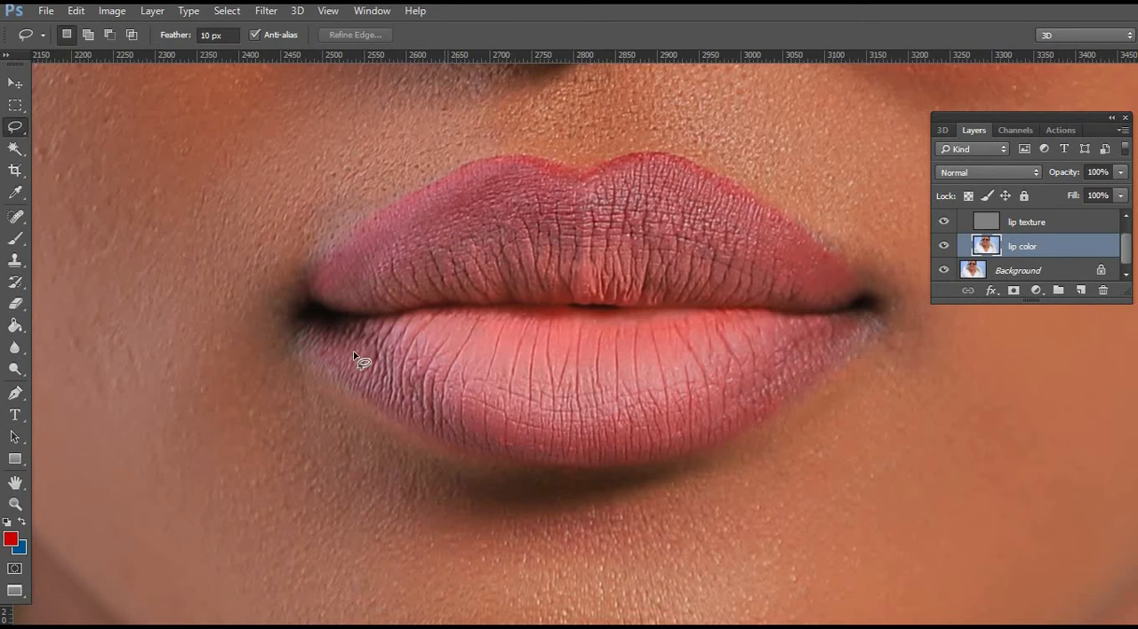
# Select the lower lip freehand on the lip color layer, apply a Gaussian Blur with an 8.0 pixel radius, and deselect.
pyautogui.moveTo(349, 335)
pyautogui.mouseDown()
pyautogui.moveTo(434, 414)
pyautogui.moveTo(514, 442)
pyautogui.moveTo(657, 444)
pyautogui.moveTo(770, 406)
pyautogui.mouseUp()
pyautogui.moveTo(774, 321)
pyautogui.mouseDown()
pyautogui.moveTo(469, 311)
pyautogui.moveTo(361, 322)
pyautogui.mouseUp()
pyautogui.moveTo(422, 363); pyautogui.dragTo(418, 356)
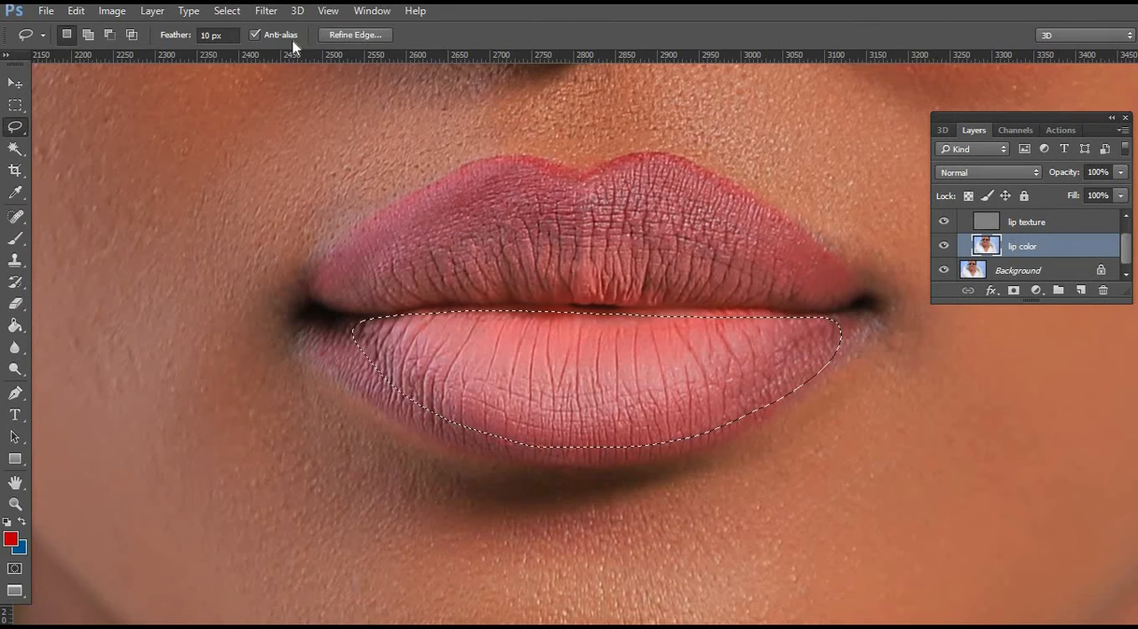
pyautogui.click(266, 13)
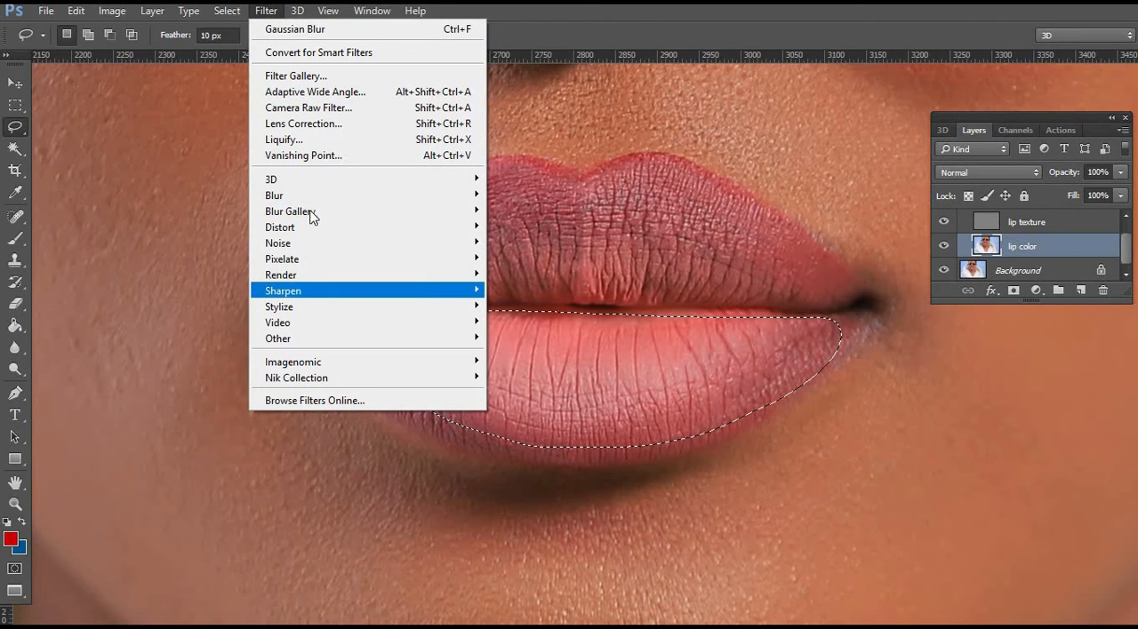
pyautogui.moveTo(314, 197)
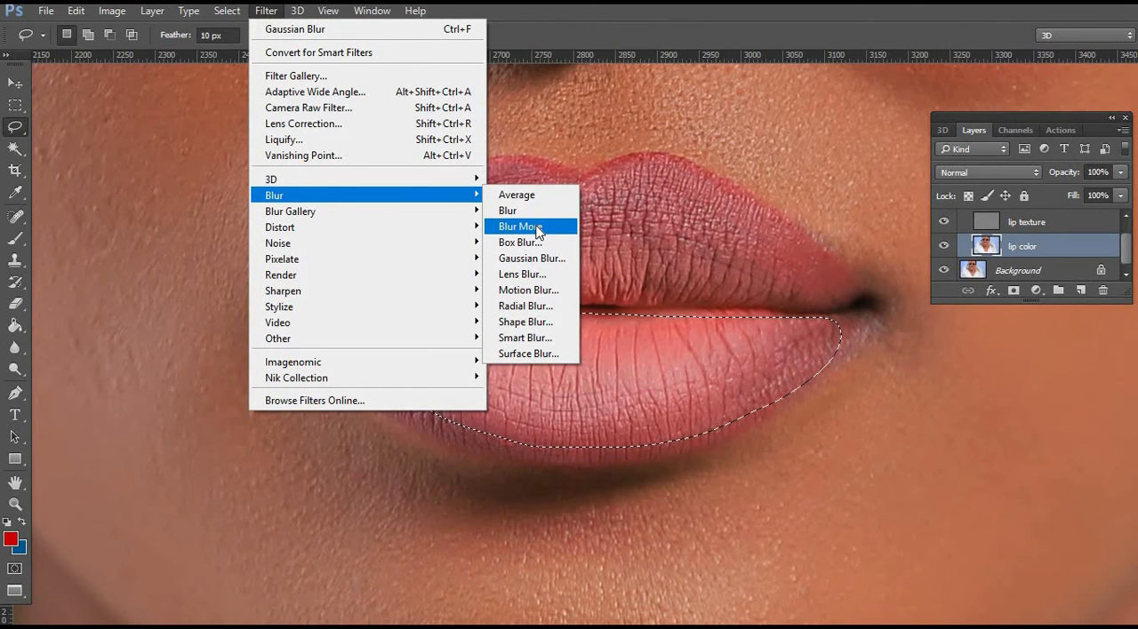
pyautogui.click(532, 259)
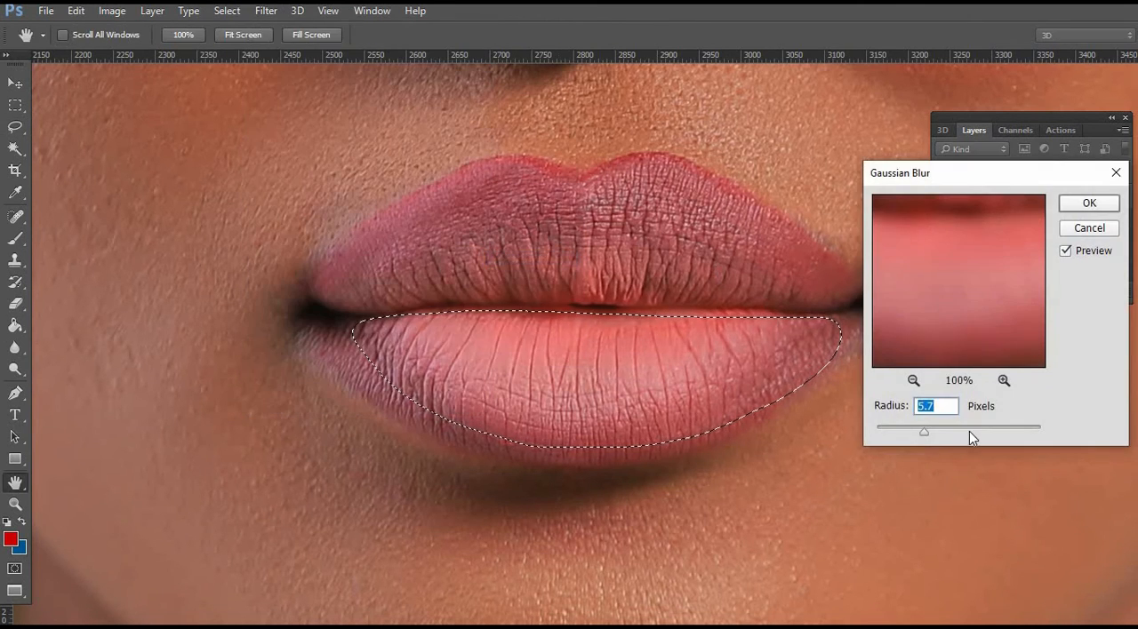
pyautogui.moveTo(926, 431)
pyautogui.mouseDown()
pyautogui.moveTo(889, 434)
pyautogui.moveTo(935, 436)
pyautogui.mouseUp()
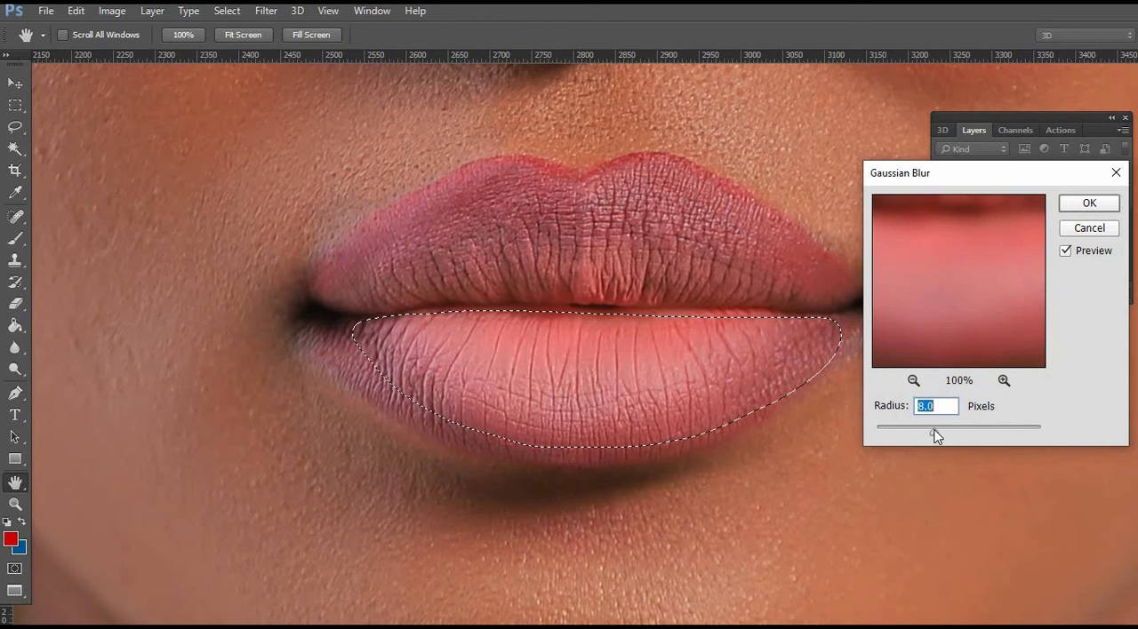
pyautogui.click(1077, 203)
pyautogui.hotkey('ctrl', 'd')
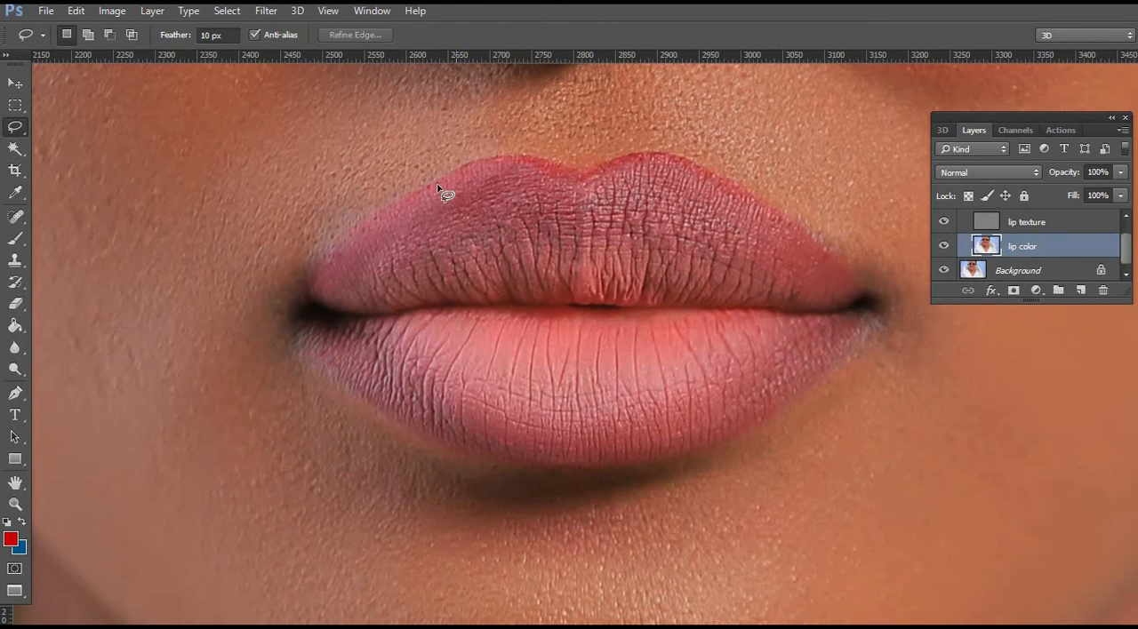
# Select the upper lip freehand on the lip color layer, apply a Gaussian Blur of about 9.8 pixels, and deselect.
pyautogui.moveTo(356, 257)
pyautogui.mouseDown()
pyautogui.moveTo(348, 305)
pyautogui.moveTo(468, 307)
pyautogui.mouseUp()
pyautogui.moveTo(610, 299)
pyautogui.mouseDown()
pyautogui.moveTo(836, 313)
pyautogui.moveTo(794, 252)
pyautogui.moveTo(655, 190)
pyautogui.moveTo(540, 199)
pyautogui.moveTo(445, 185)
pyautogui.mouseUp()
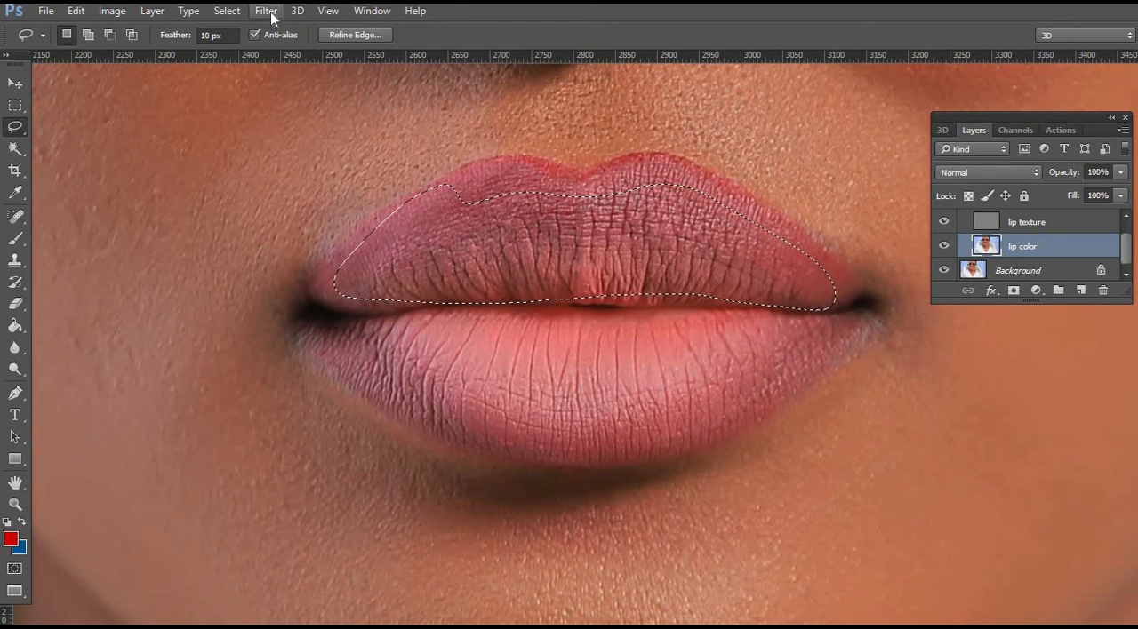
pyautogui.click(272, 18)
pyautogui.moveTo(323, 196)
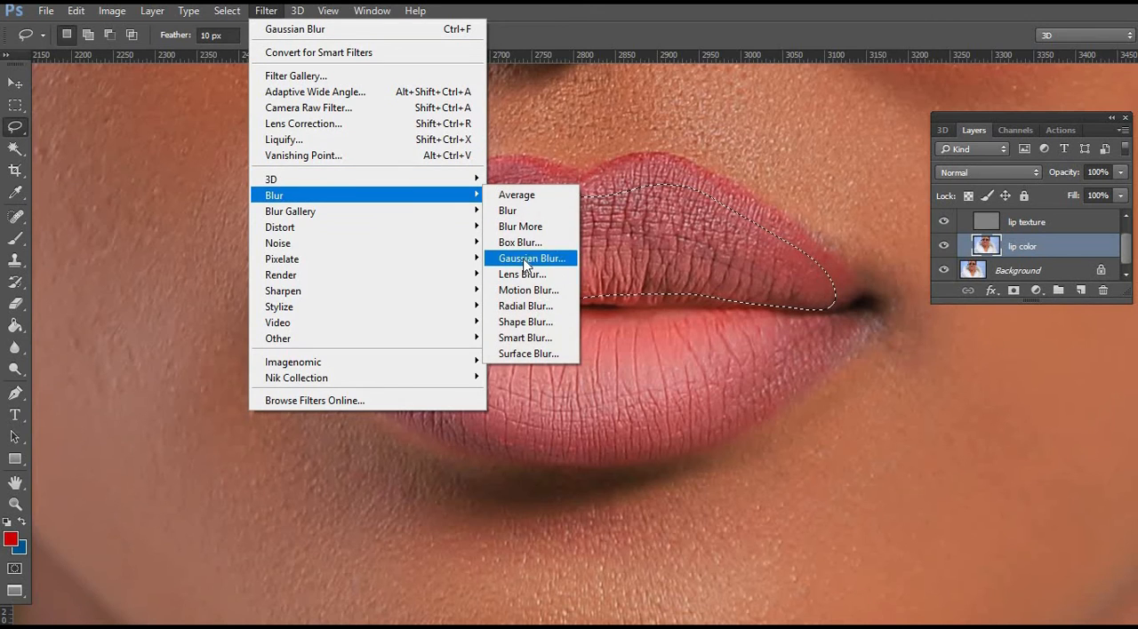
pyautogui.click(524, 258)
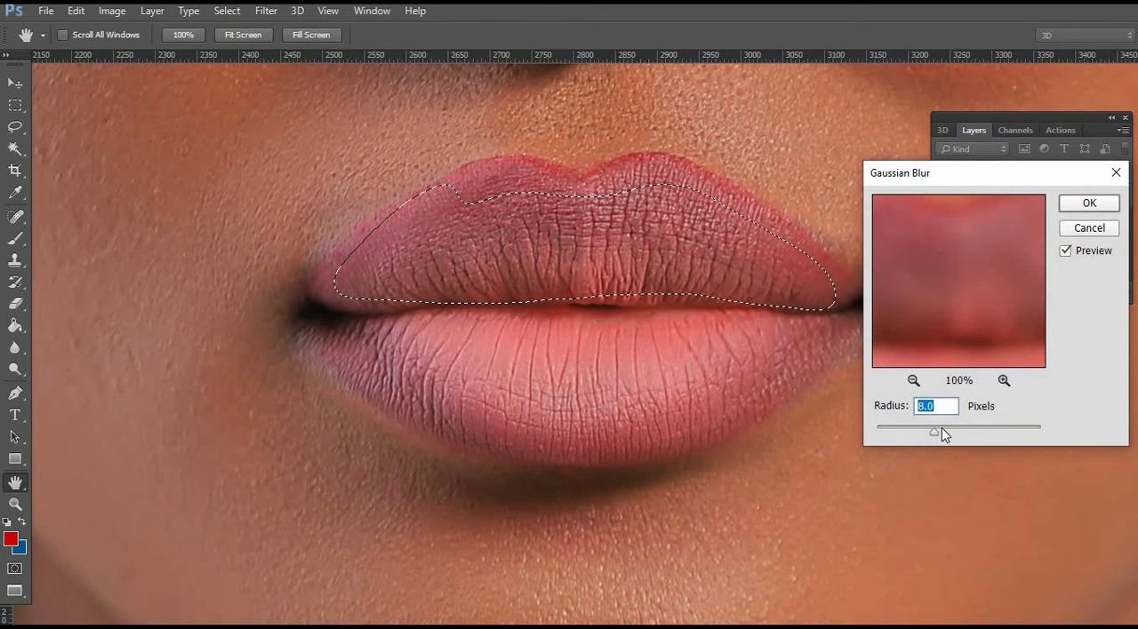
pyautogui.click(941, 430)
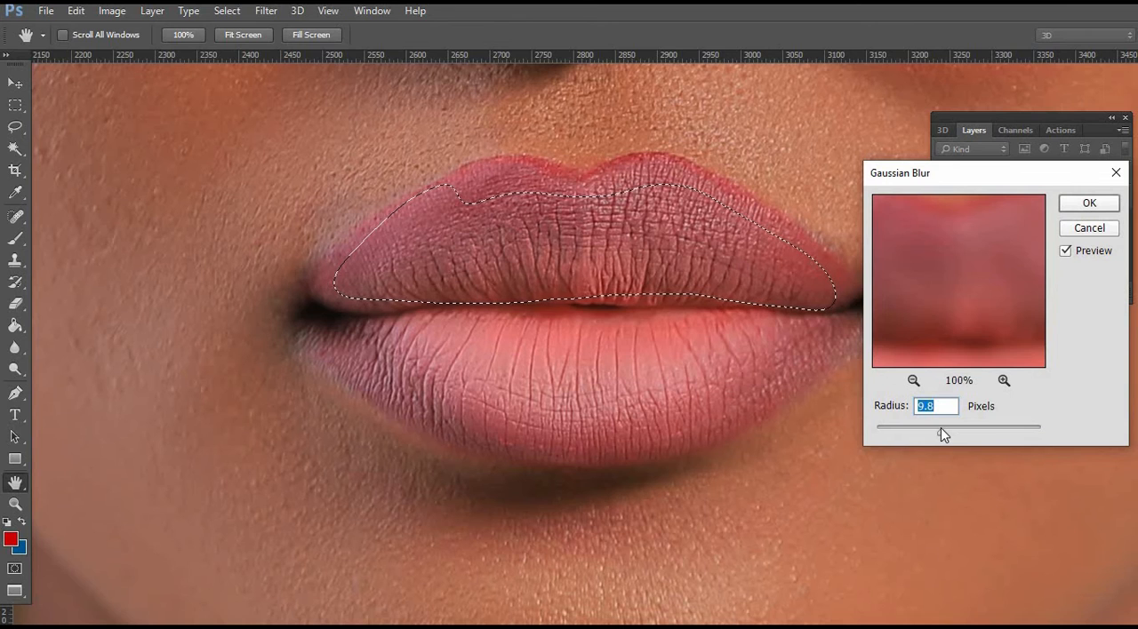
pyautogui.click(1089, 202)
pyautogui.press('l')
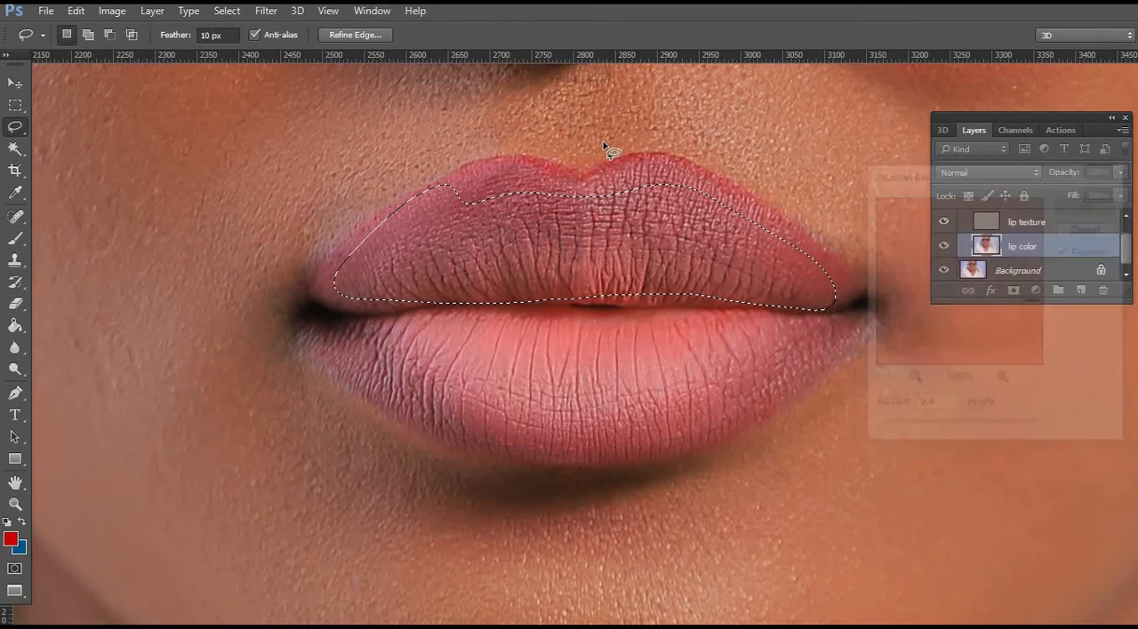
pyautogui.rightClick(669, 157)
pyautogui.click(755, 150)
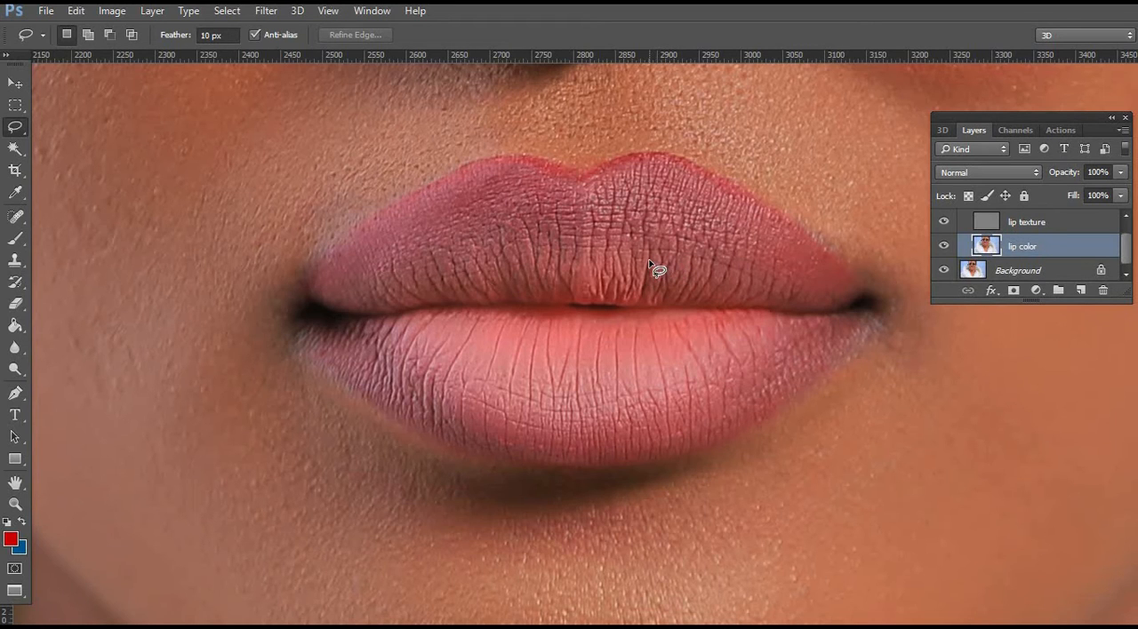
# Trace a closed Pen path around the left half of the upper lip, from the mouth corner past the cupid's bow.
pyautogui.click(15, 503)
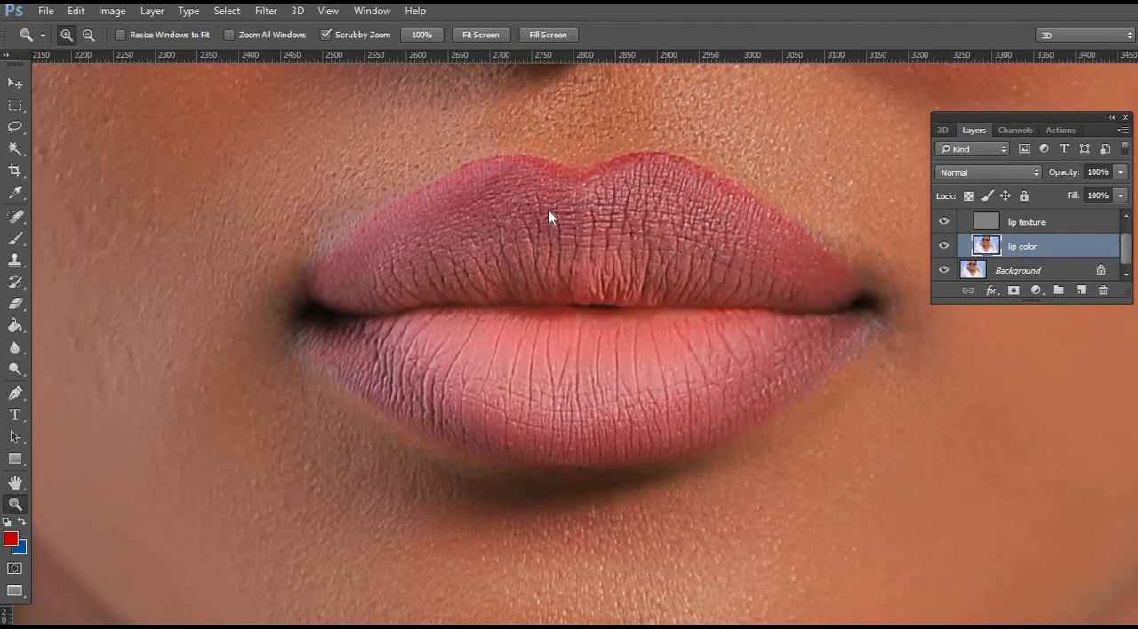
pyautogui.click(630, 211)
pyautogui.click(622, 227)
pyautogui.keyDown('alt'); pyautogui.click(409, 307); pyautogui.keyUp('alt')
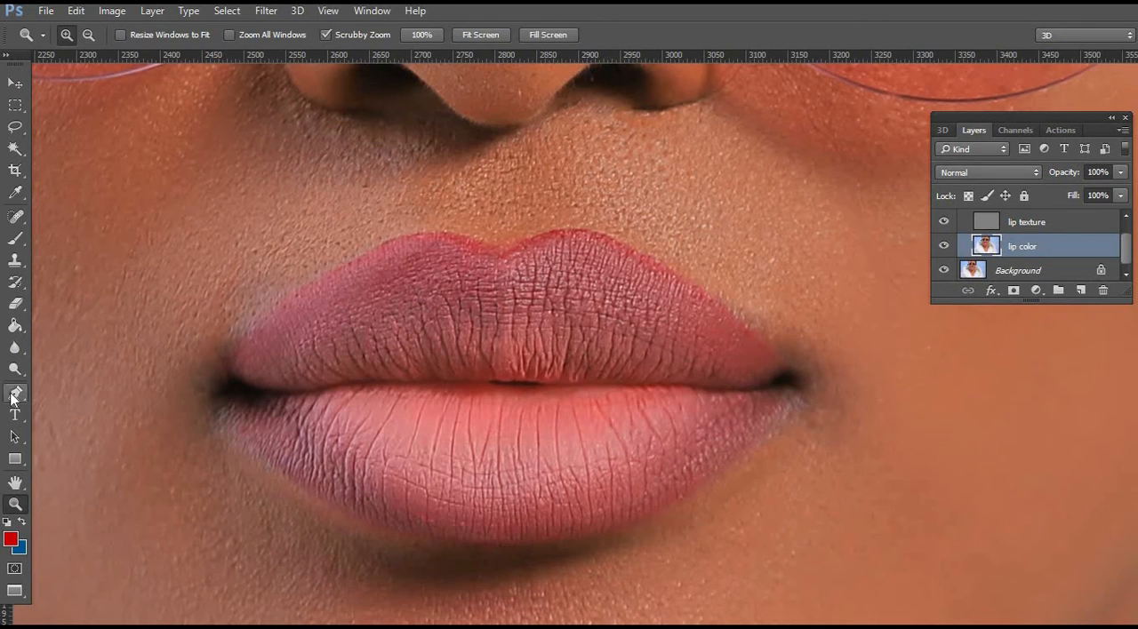
pyautogui.click(16, 394)
pyautogui.click(228, 367)
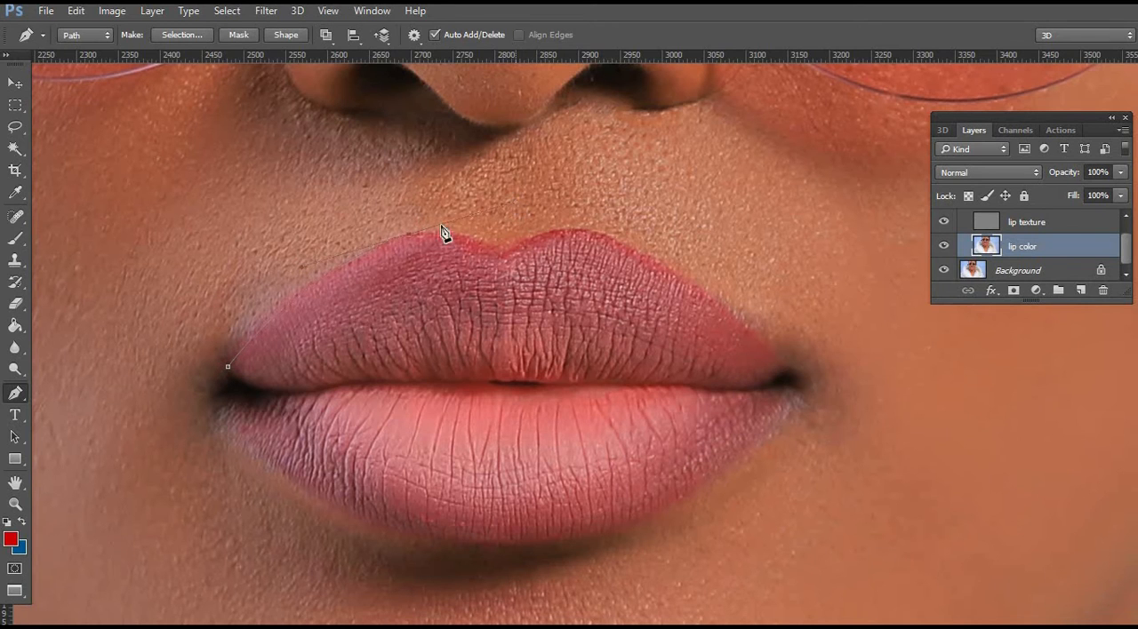
pyautogui.keyDown('alt'); pyautogui.click(412, 234); pyautogui.keyUp('alt')
pyautogui.click(524, 278)
pyautogui.click(533, 305)
pyautogui.click(508, 365)
pyautogui.moveTo(462, 373); pyautogui.dragTo(354, 378)
pyautogui.moveTo(338, 384); pyautogui.dragTo(278, 390)
pyautogui.moveTo(256, 382); pyautogui.dragTo(246, 378)
pyautogui.click(227, 367)
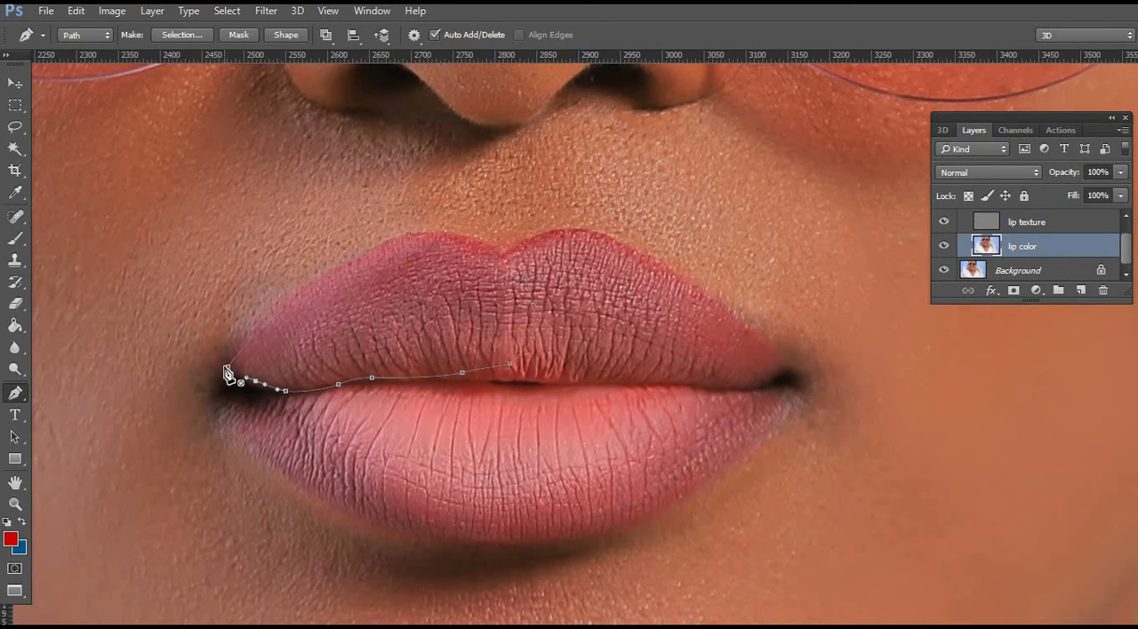
# Convert the path around the left half of the upper lip into a new selection with a small feather radius.
pyautogui.rightClick(444, 267)
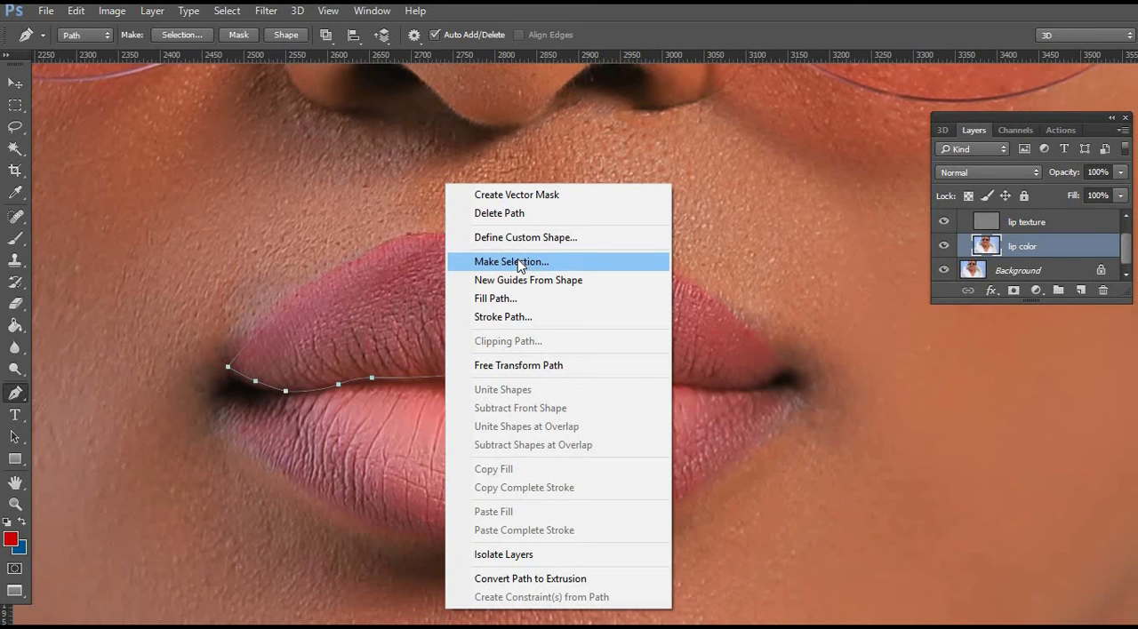
pyautogui.click(520, 265)
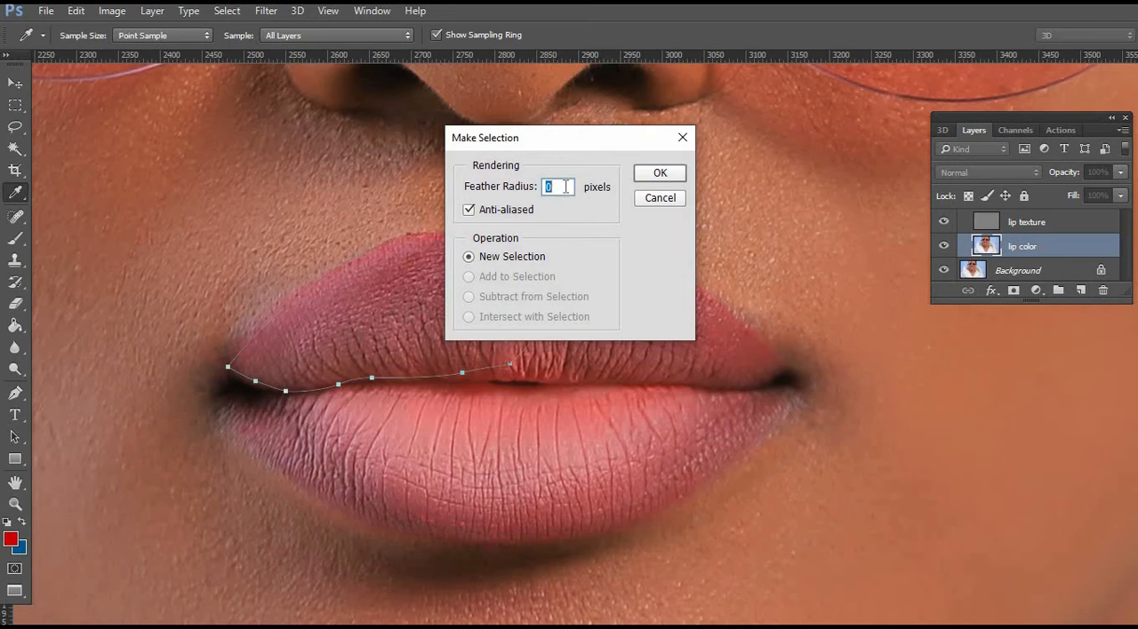
pyautogui.write('2')
pyautogui.write('3')
pyautogui.click(659, 176)
pyautogui.click(660, 174)
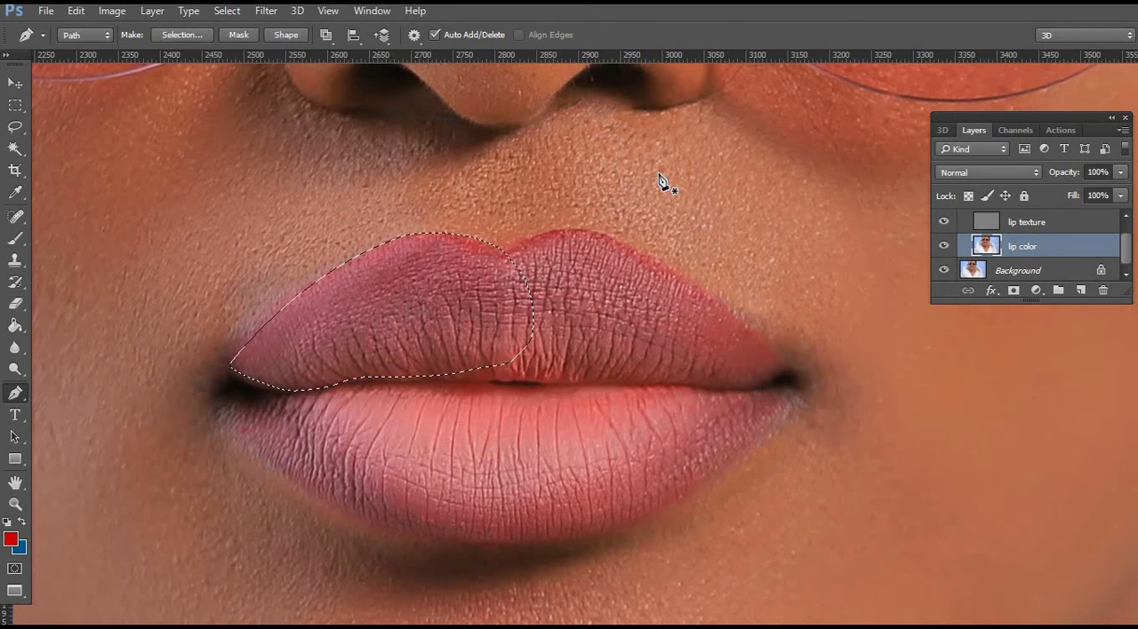
# Set the Clone Stamp's opacity and flow to 100%, leaving its mode at Lighten.
pyautogui.click(15, 260)
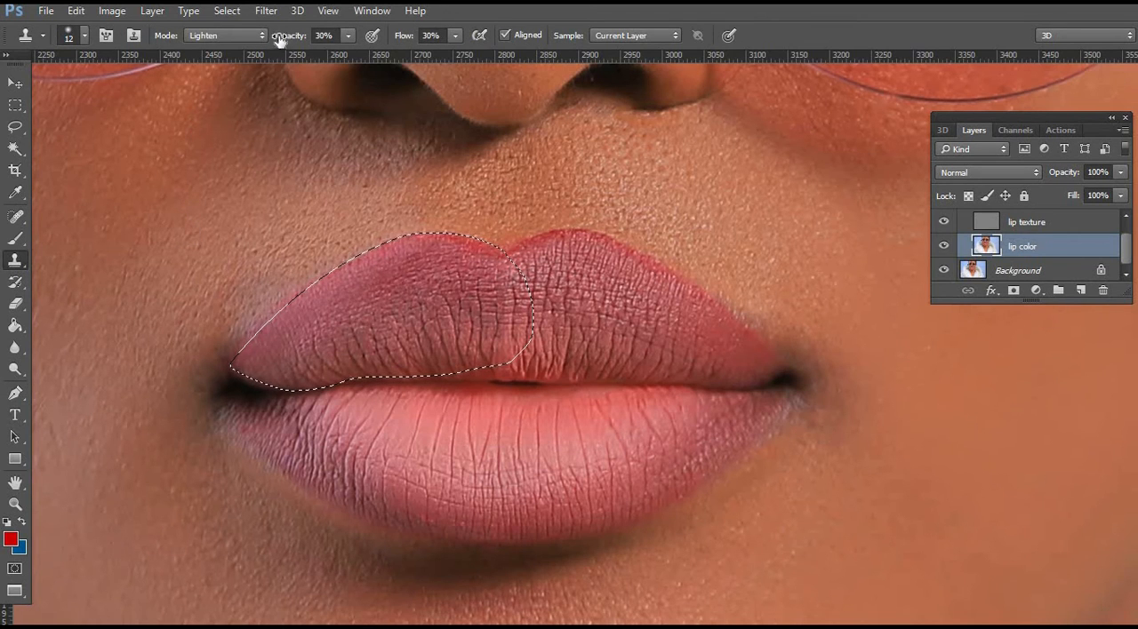
pyautogui.click(347, 35)
pyautogui.moveTo(347, 54); pyautogui.dragTo(609, 62)
pyautogui.click(456, 35)
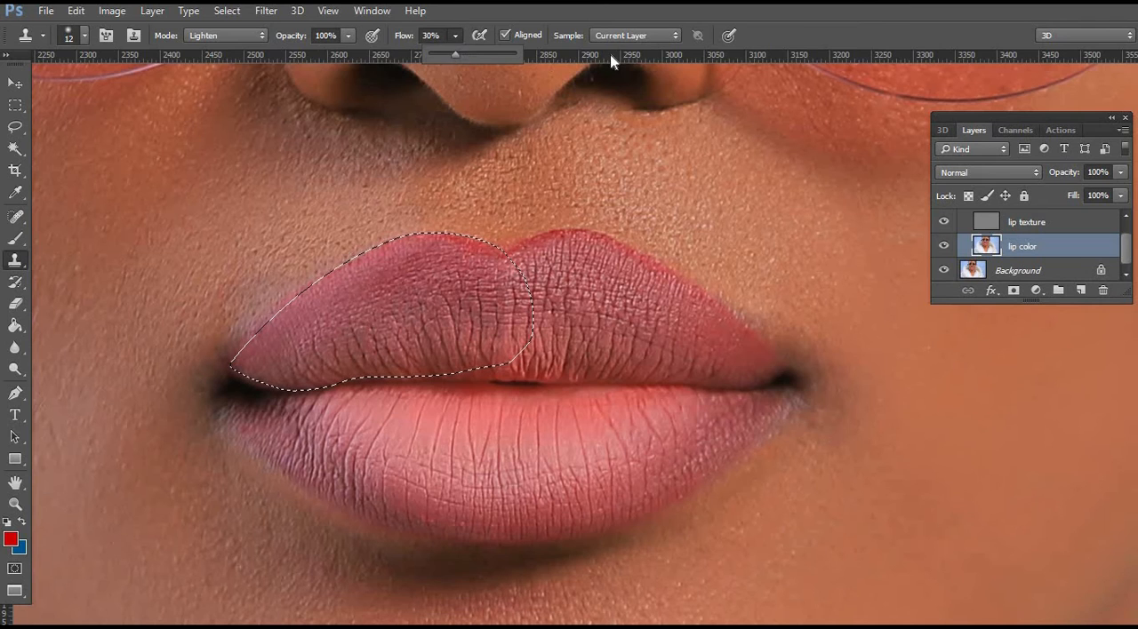
pyautogui.click(264, 35)
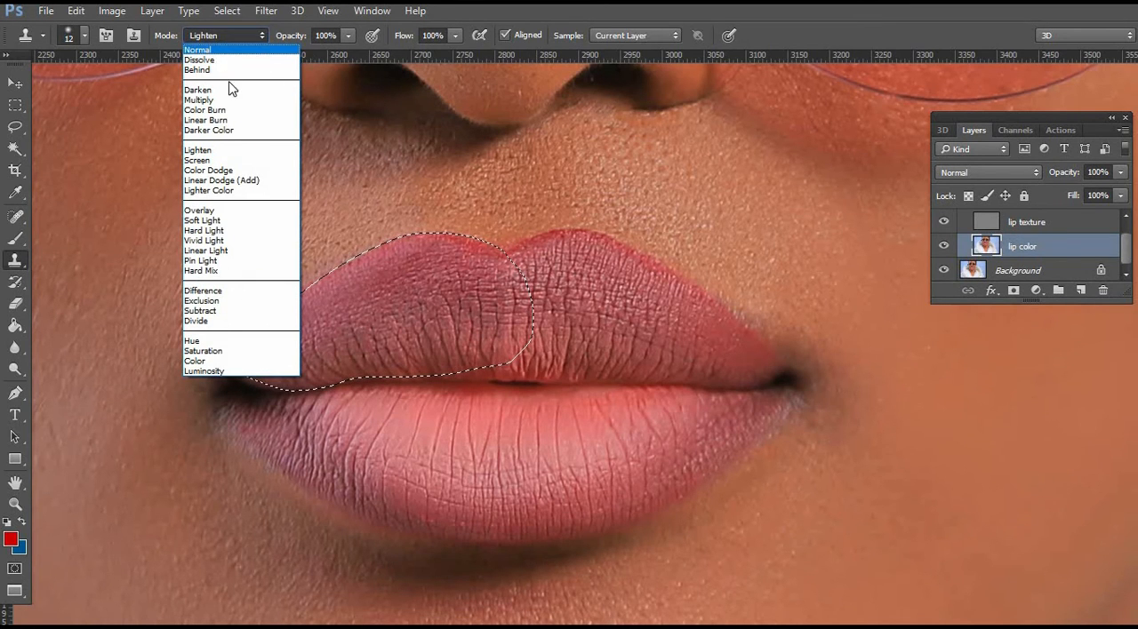
pyautogui.click(403, 153)
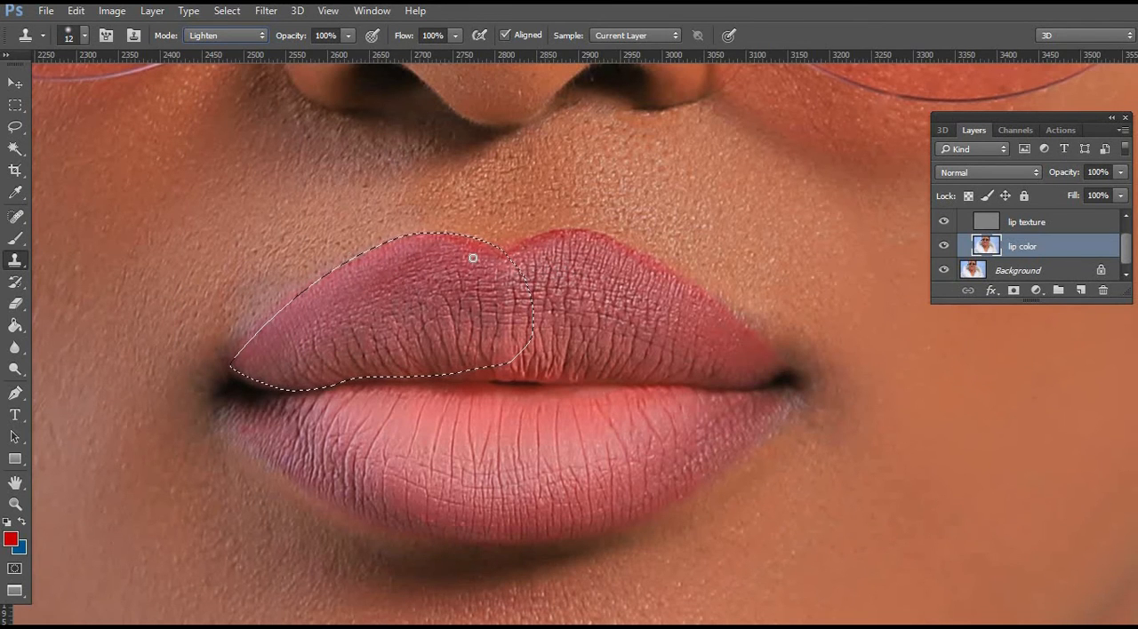
# Set the Clone Stamp to a 46 px brush in Darken mode and even the color along the selected upper lip's outer edge.
pyautogui.rightClick(473, 258)
pyautogui.moveTo(561, 300); pyautogui.dragTo(597, 295)
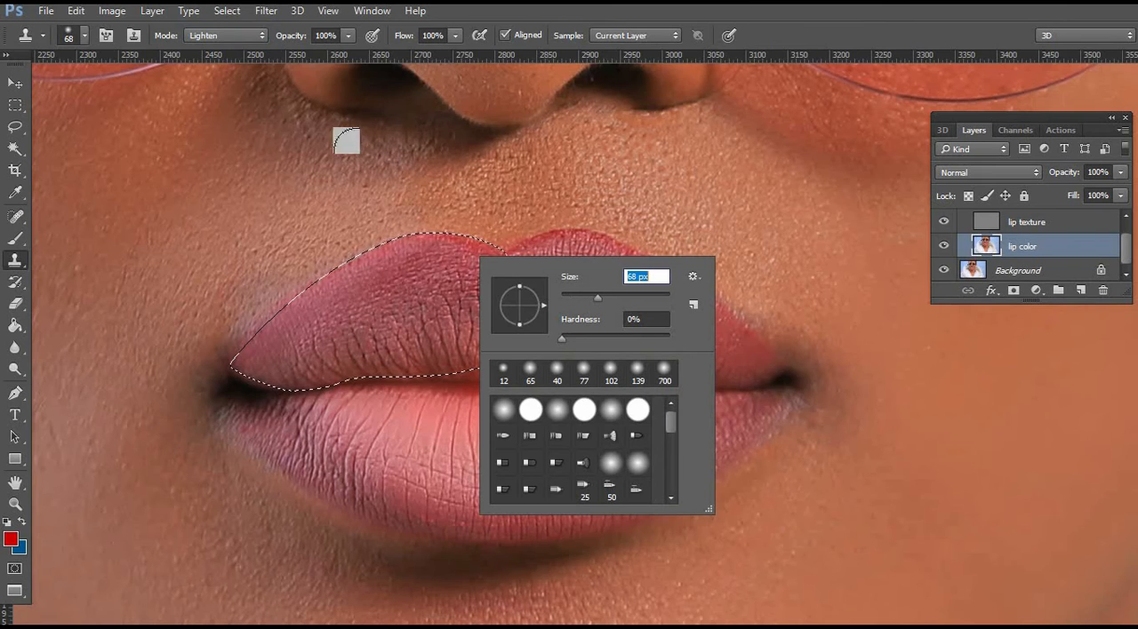
pyautogui.press('Return')
pyautogui.click(257, 37)
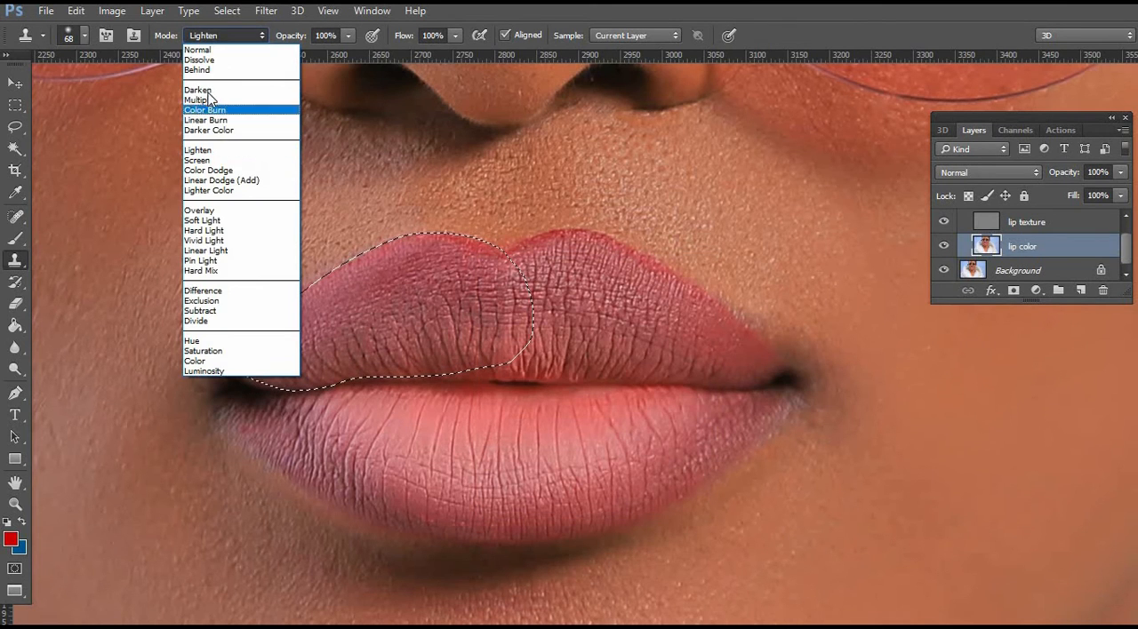
pyautogui.click(197, 89)
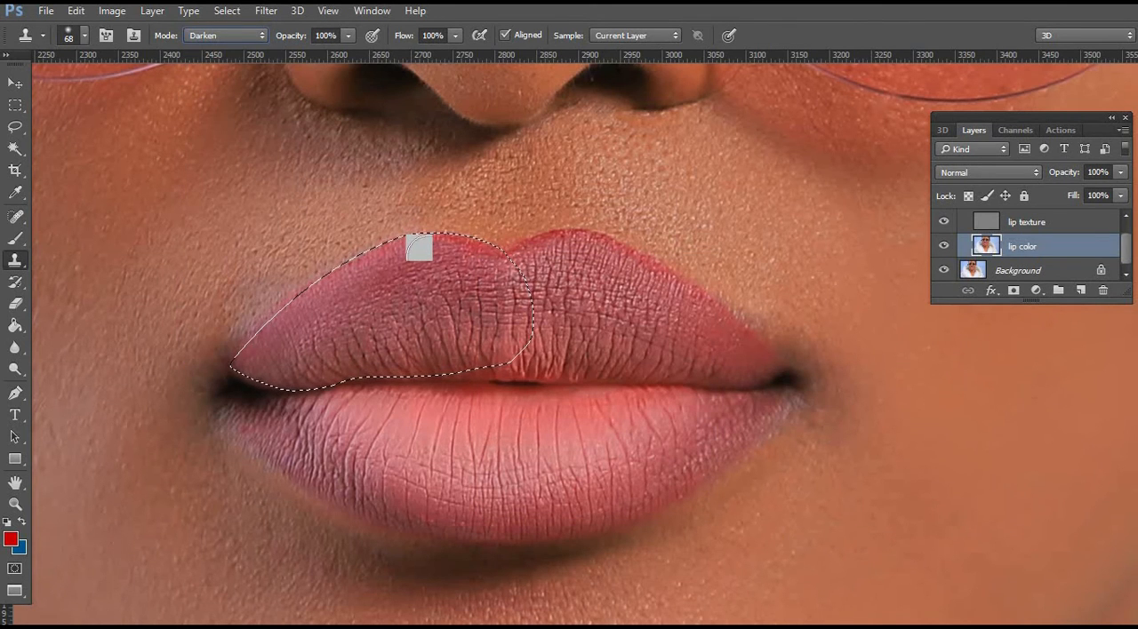
pyautogui.rightClick(509, 281)
pyautogui.click(541, 296)
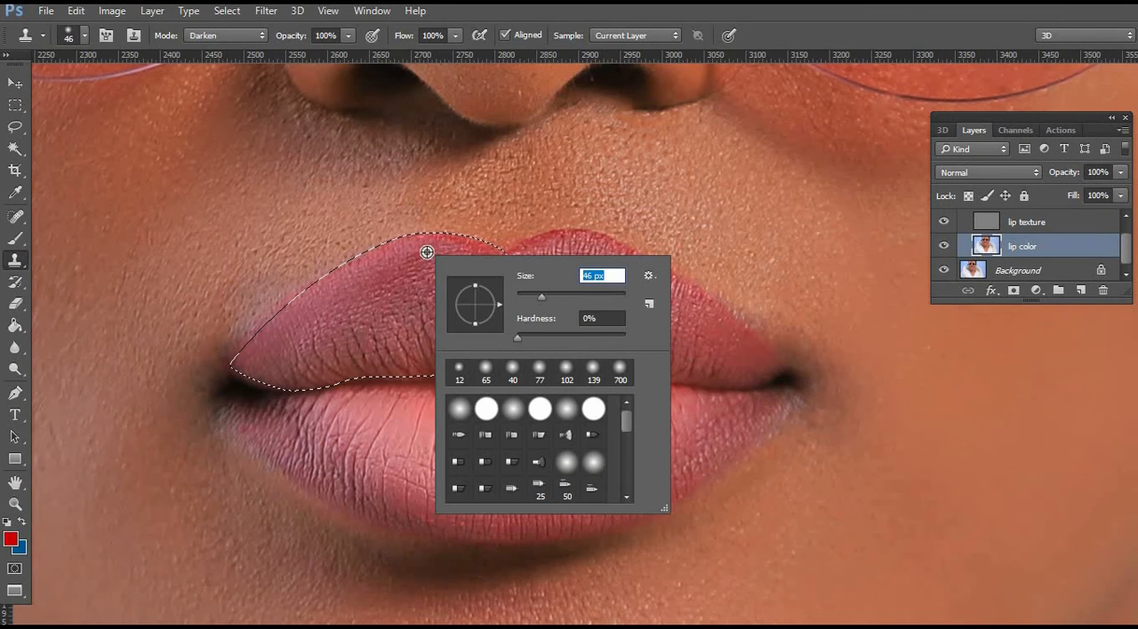
pyautogui.press('Return')
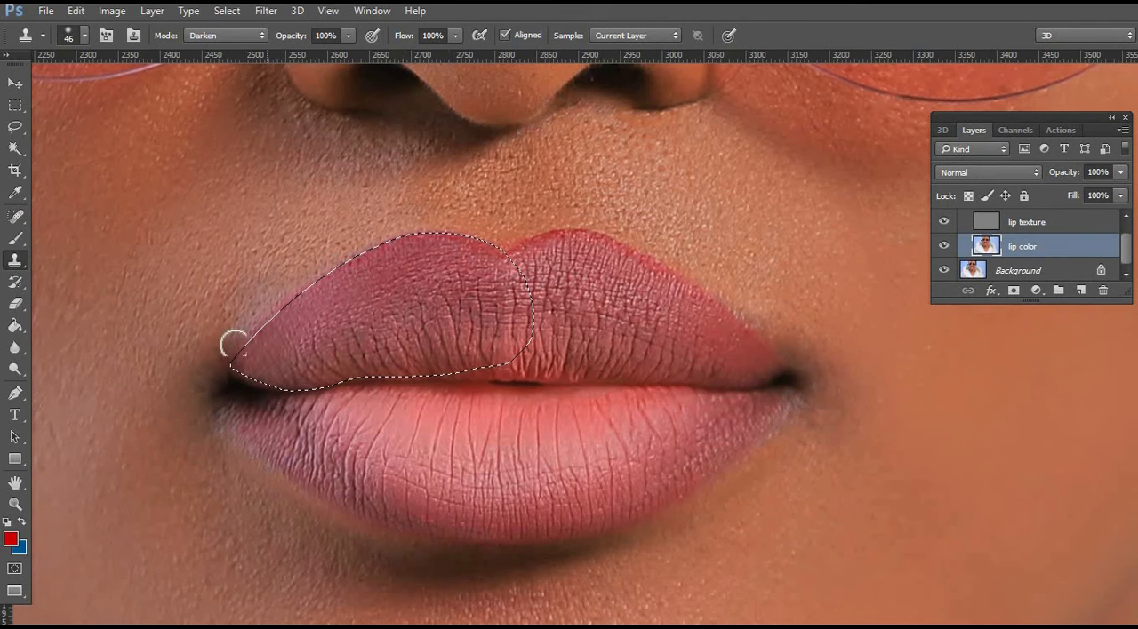
# Invert the selection and use the Clone Stamp in Lighten mode to clean the skin bordering the left half of the upper lip.
pyautogui.click(18, 127)
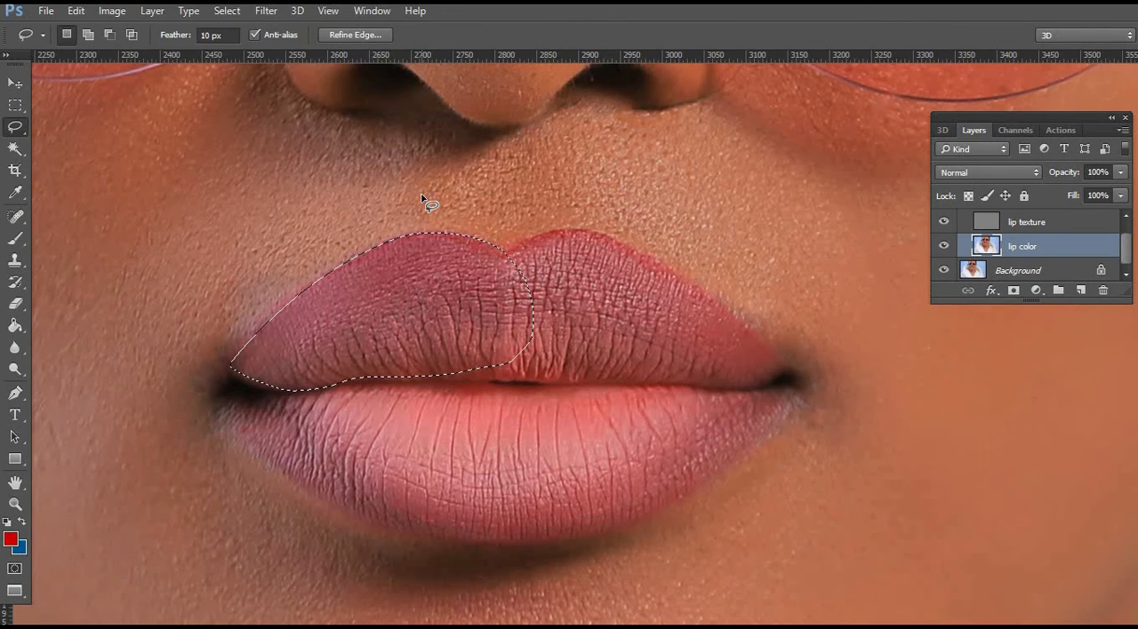
pyautogui.rightClick(422, 197)
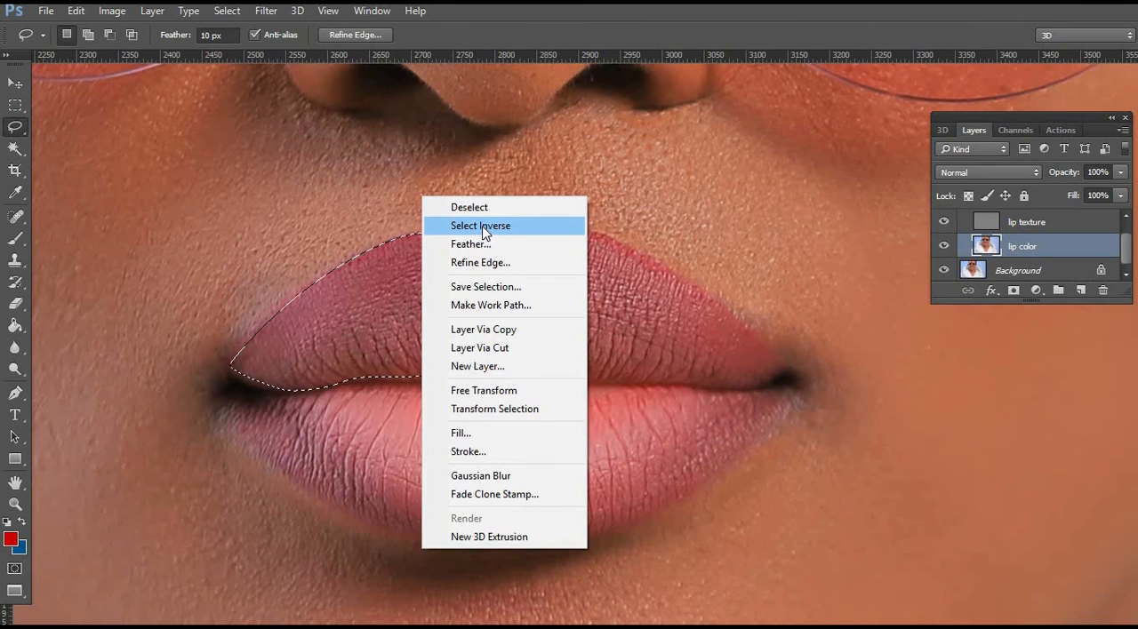
pyautogui.click(483, 227)
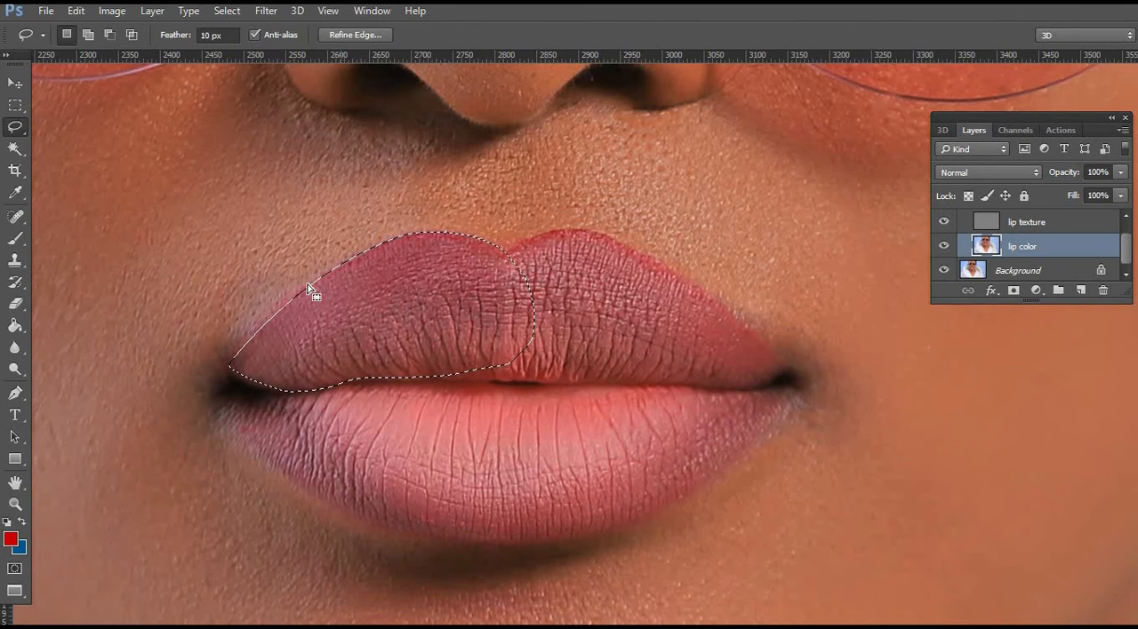
pyautogui.click(17, 260)
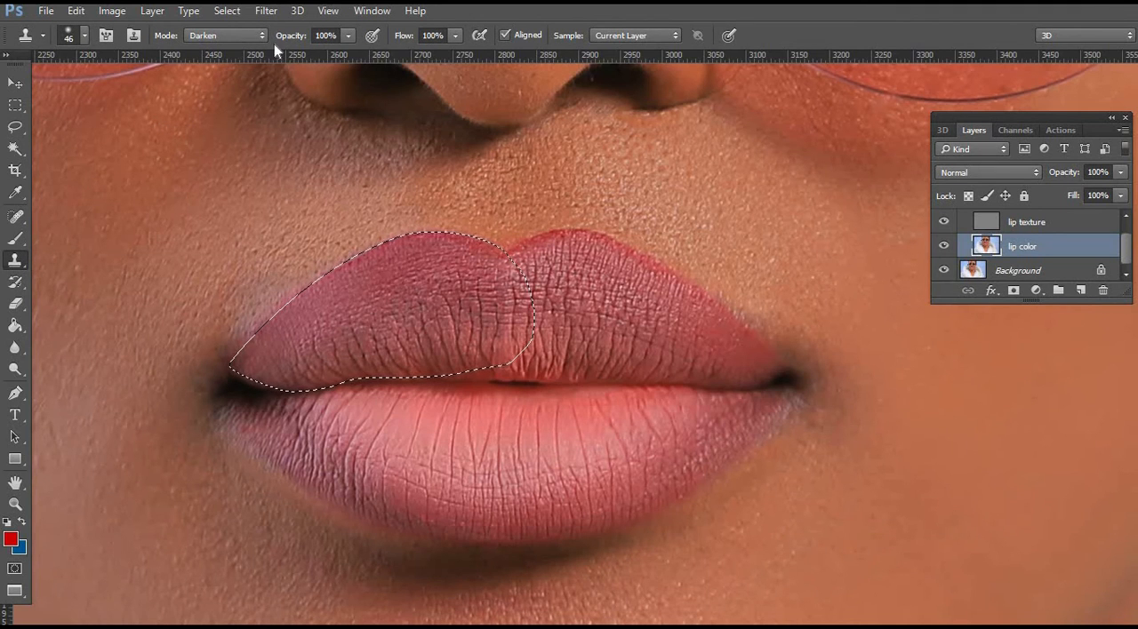
pyautogui.click(259, 36)
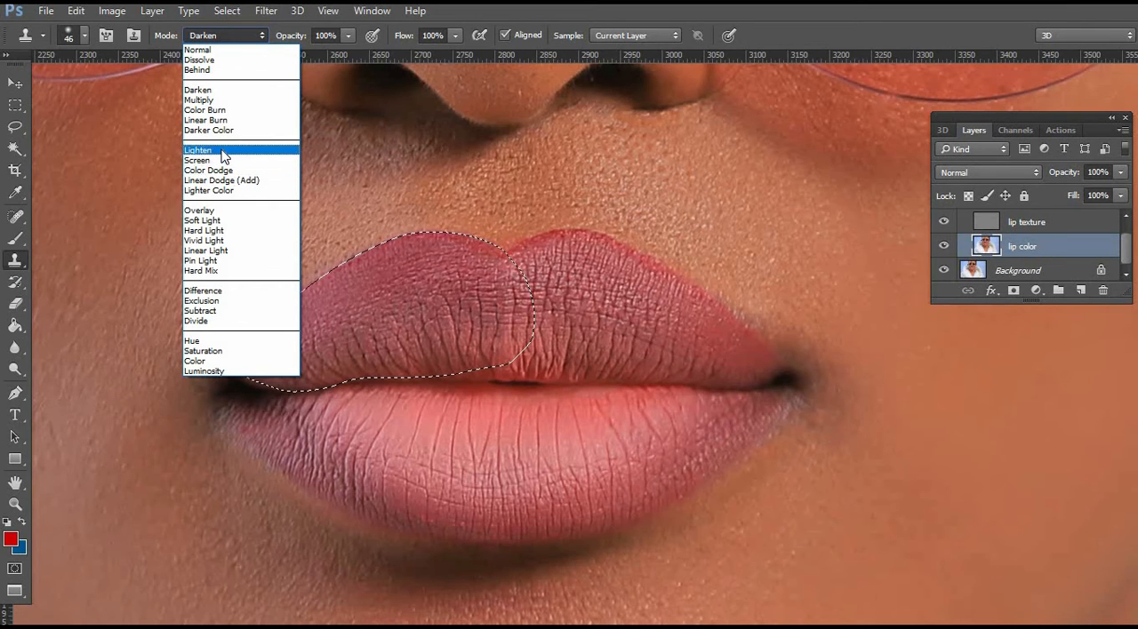
pyautogui.click(223, 151)
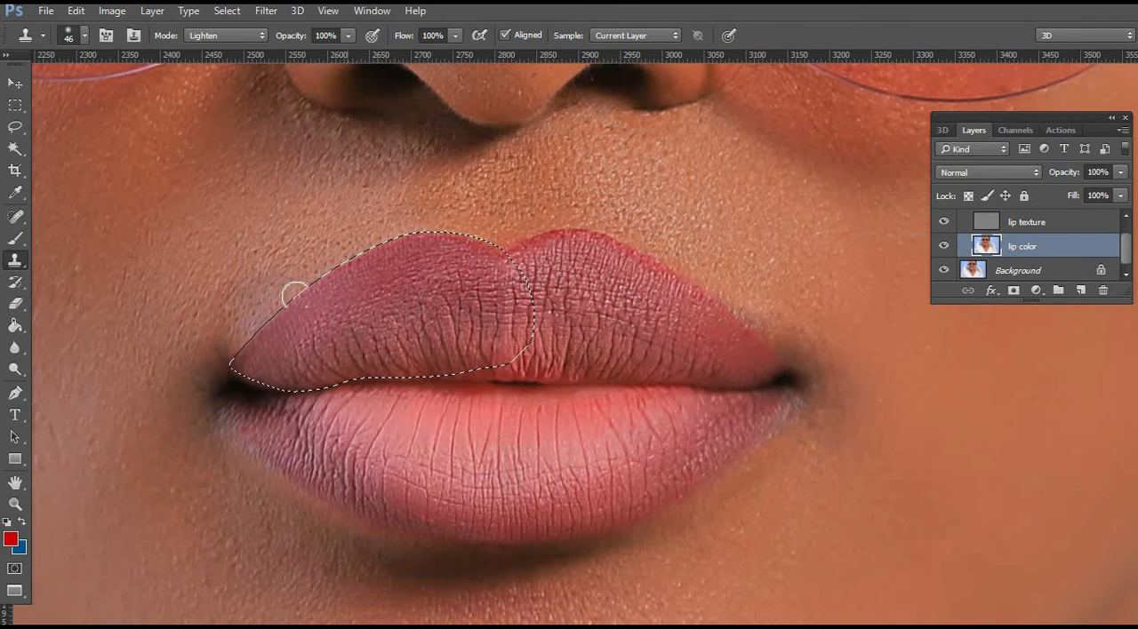
pyautogui.press('l')
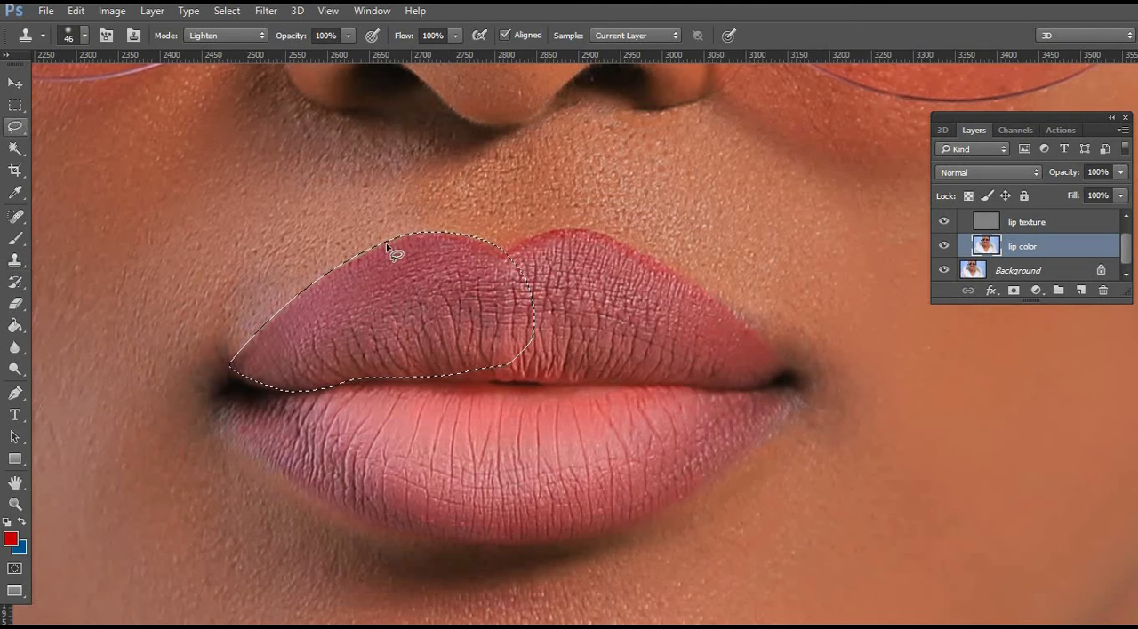
# Clear the current selection and trace a closed Pen path around the right half of the upper lip.
pyautogui.rightClick(402, 200)
pyautogui.click(467, 219)
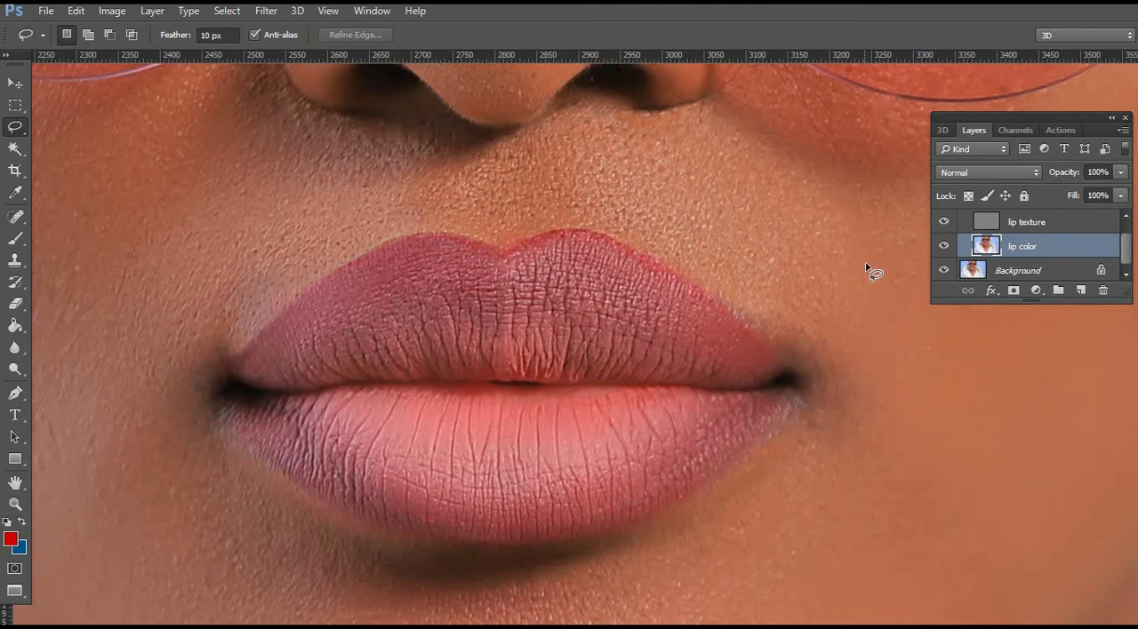
pyautogui.click(19, 395)
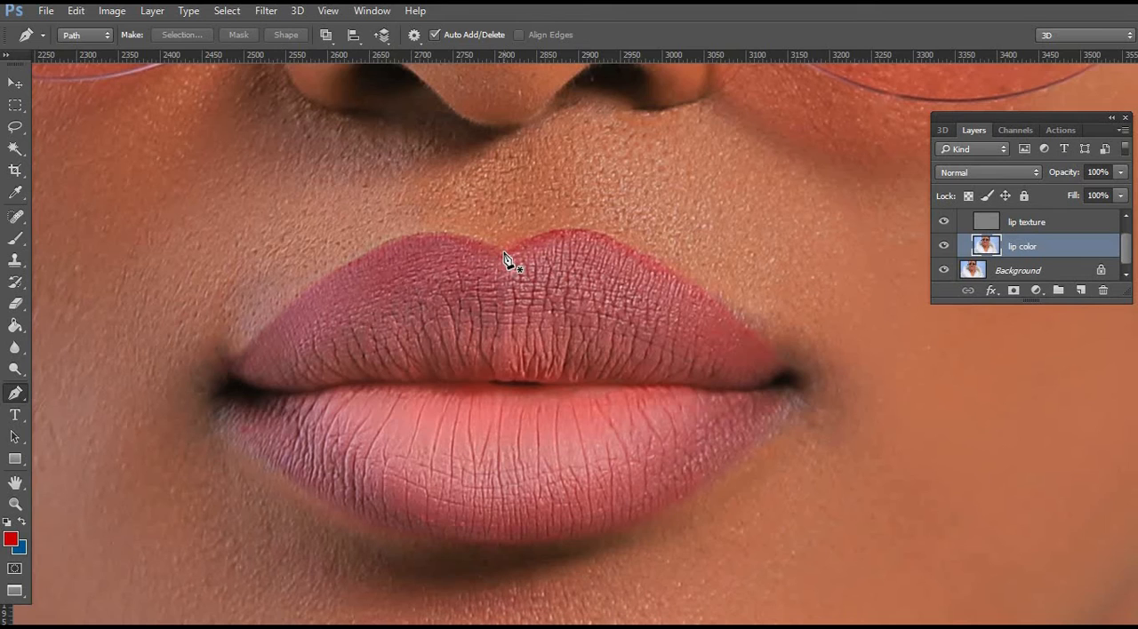
pyautogui.click(590, 233)
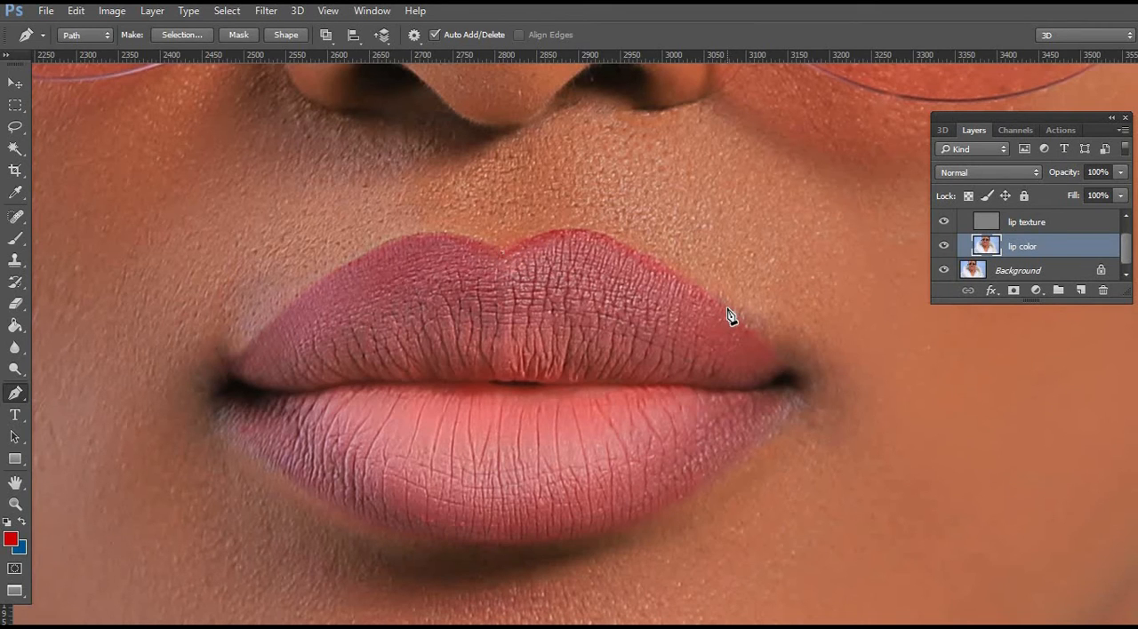
pyautogui.moveTo(731, 311); pyautogui.dragTo(873, 443)
pyautogui.keyDown('alt'); pyautogui.click(736, 317); pyautogui.keyUp('alt')
pyautogui.moveTo(796, 386); pyautogui.dragTo(803, 395)
pyautogui.keyDown('alt'); pyautogui.click(787, 369); pyautogui.keyUp('alt')
pyautogui.moveTo(693, 386)
pyautogui.mouseDown()
pyautogui.moveTo(510, 342)
pyautogui.moveTo(481, 306)
pyautogui.mouseUp()
# Convert the path around the right half of the upper lip into a new anti-aliased selection with a 3-pixel feather radius.
pyautogui.rightClick(576, 286)
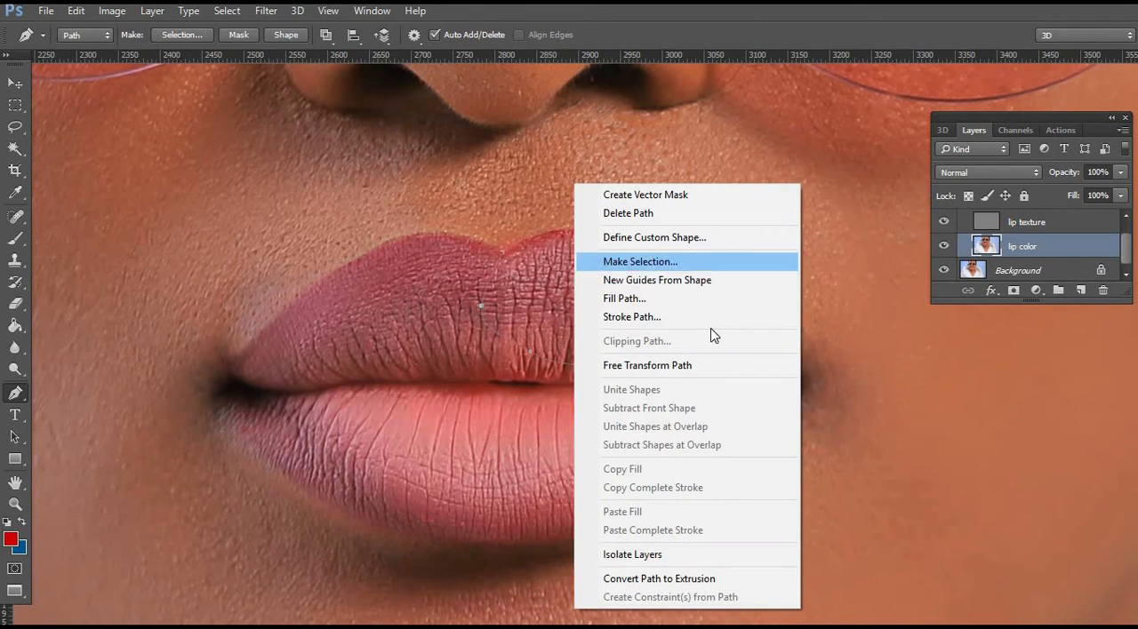
pyautogui.click(683, 262)
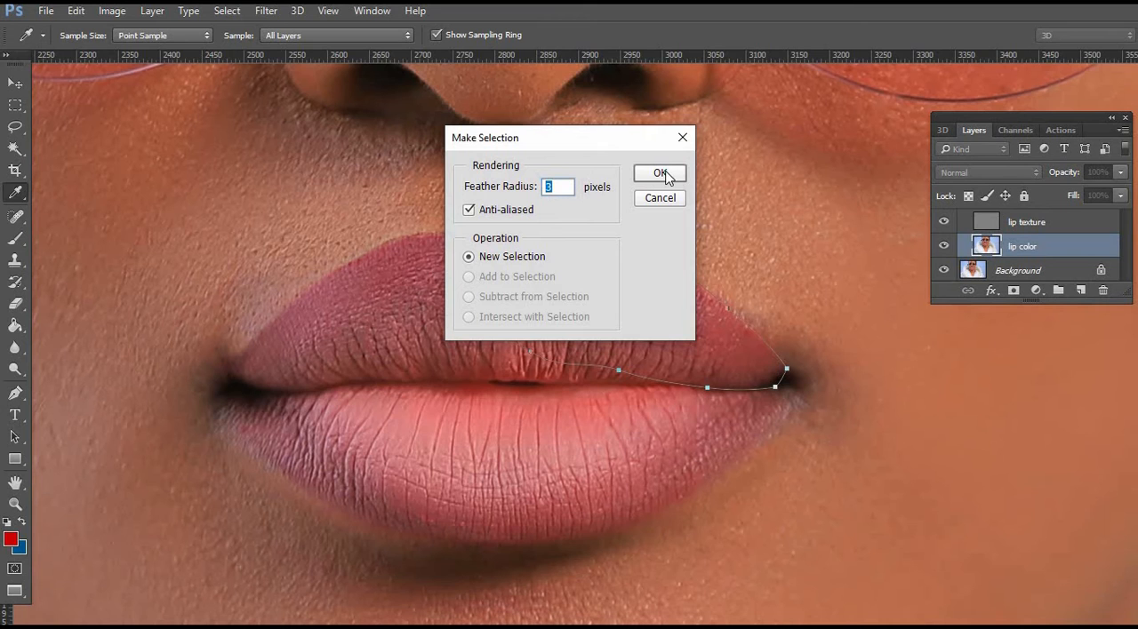
pyautogui.click(660, 174)
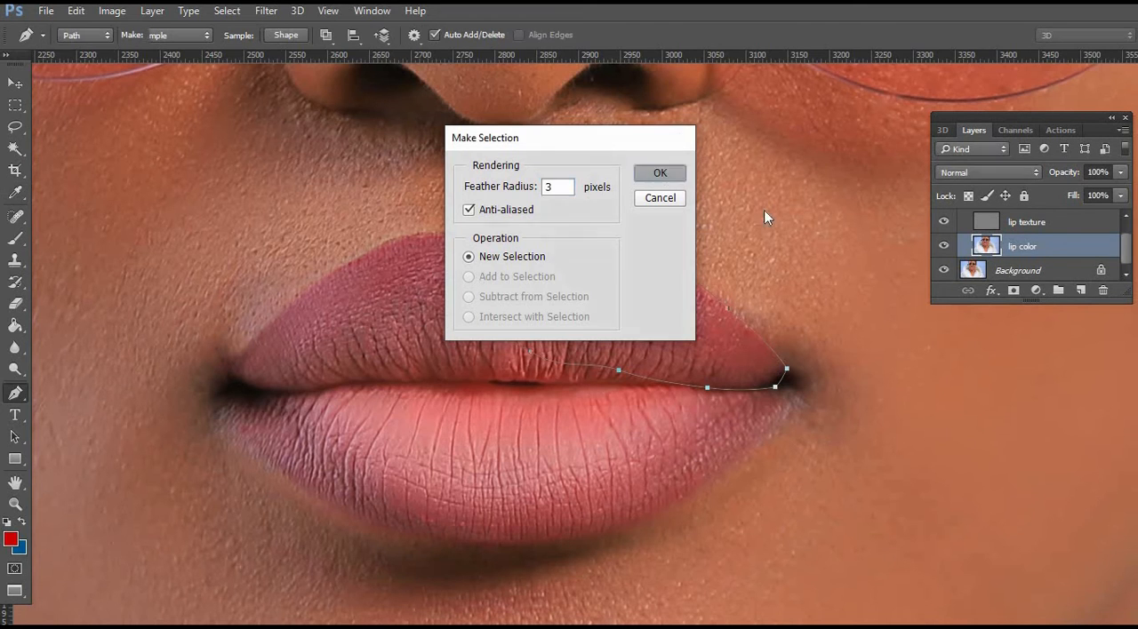
# Use the Clone Stamp in Darken mode to even the color along the outer edge of the upper lip's selected right half.
pyautogui.click(15, 260)
pyautogui.click(261, 36)
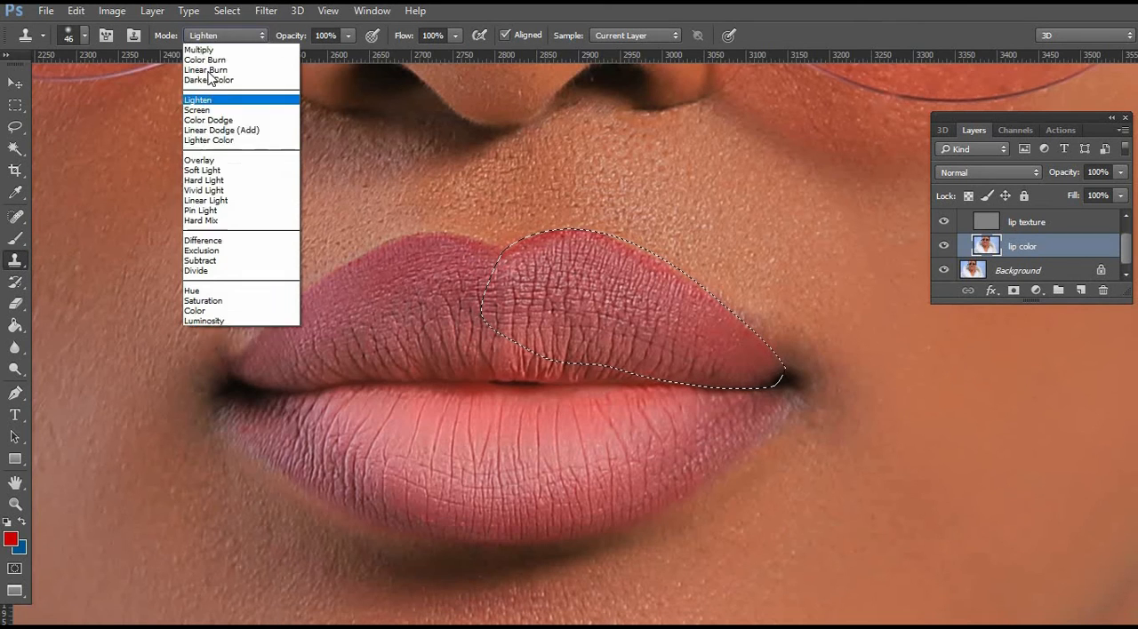
pyautogui.click(197, 90)
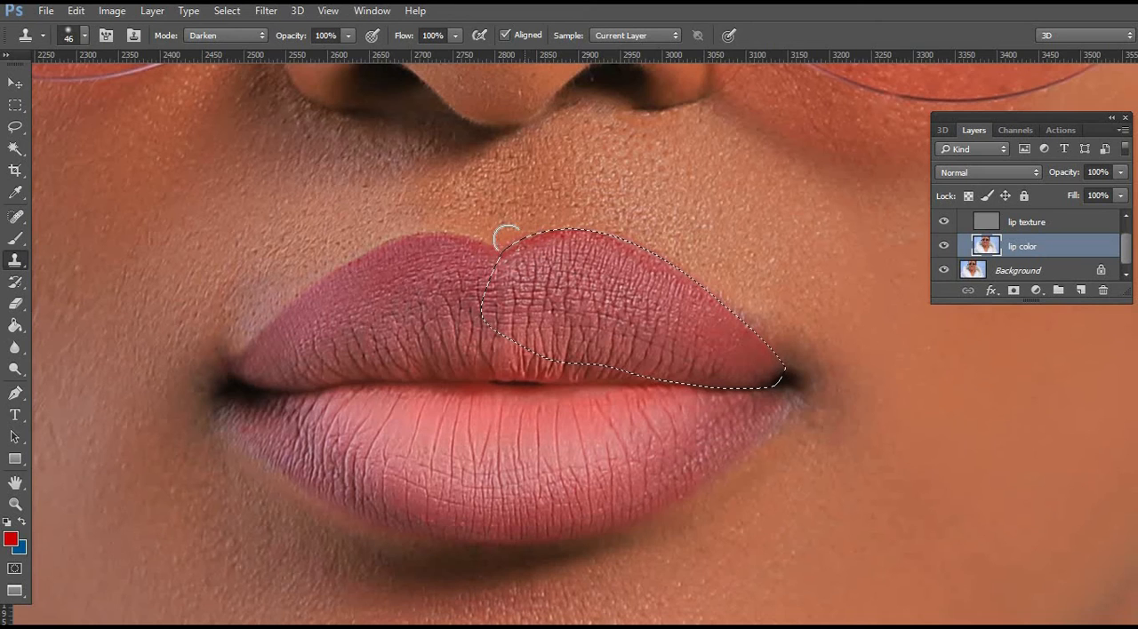
# Invert the selection and use the Clone Stamp in Lighten mode on the skin above the right half of the upper lip.
pyautogui.click(15, 128)
pyautogui.rightClick(517, 220)
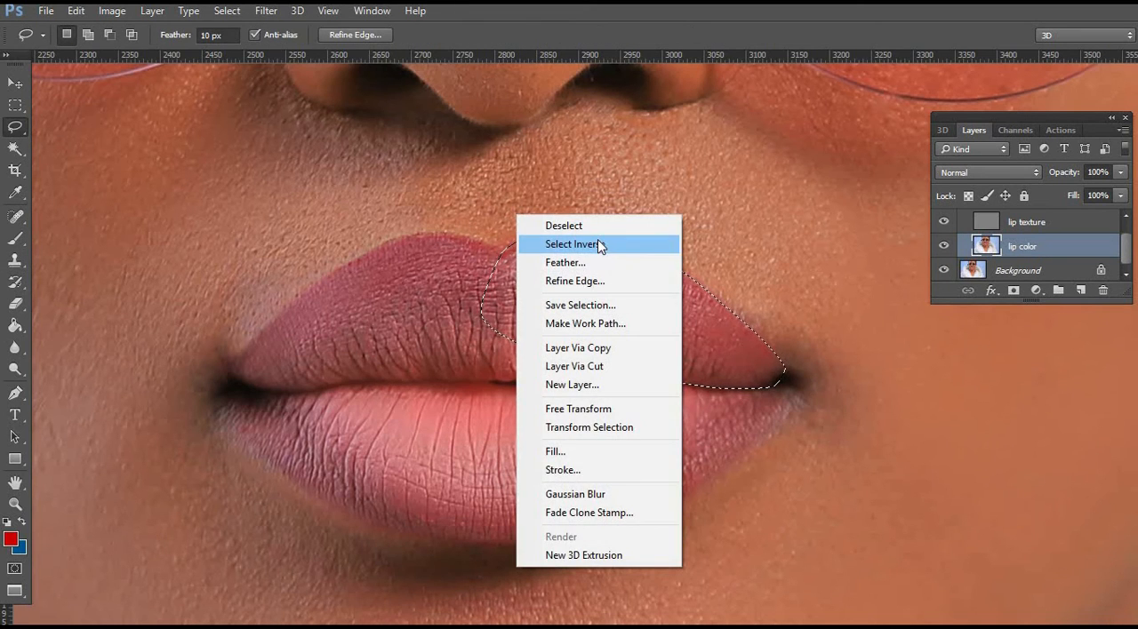
pyautogui.click(622, 243)
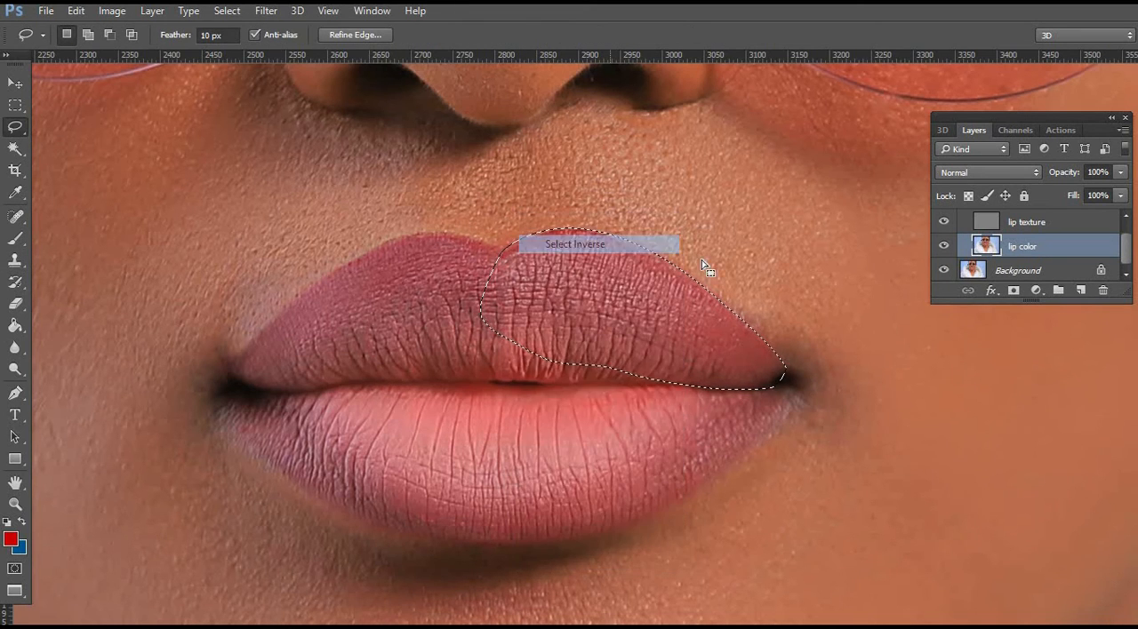
pyautogui.click(15, 260)
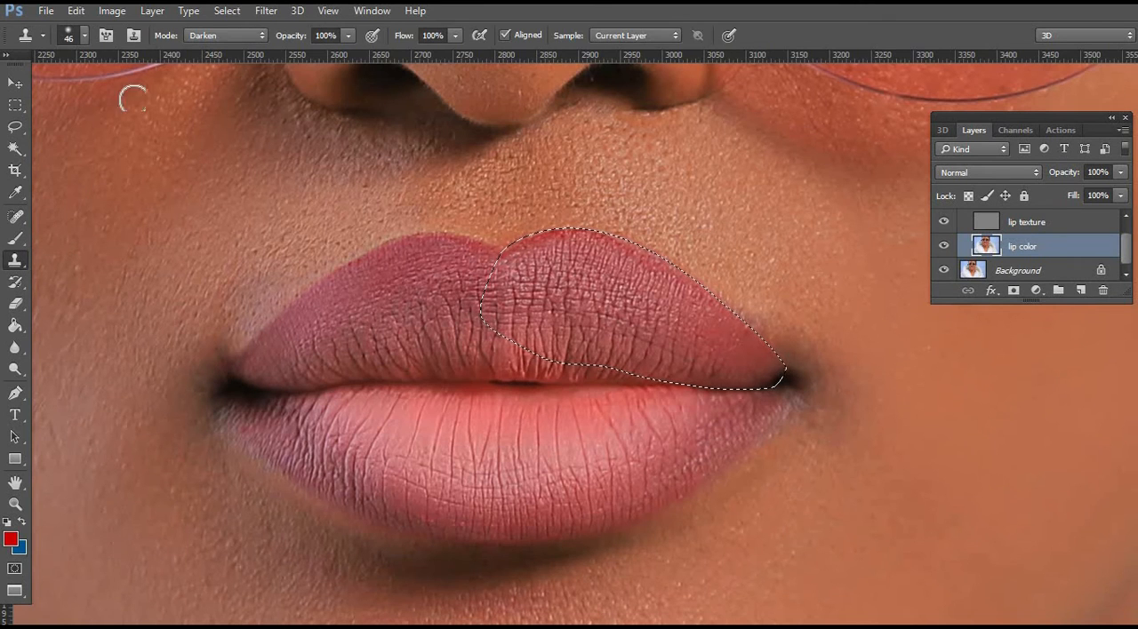
pyautogui.click(259, 37)
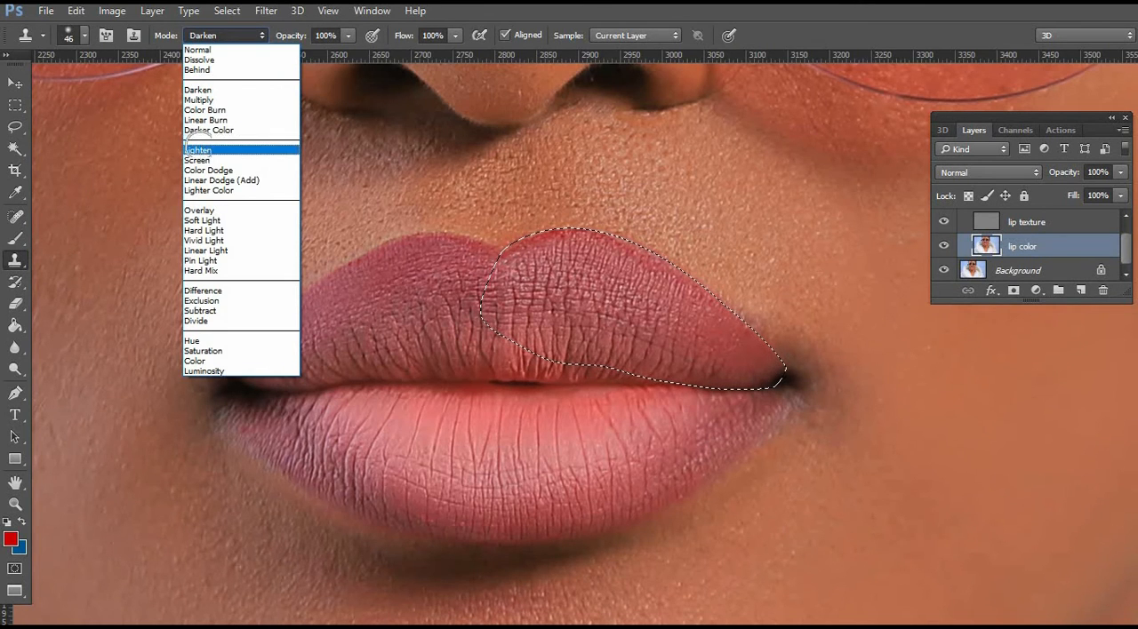
pyautogui.click(197, 150)
pyautogui.keyDown('alt'); pyautogui.click(579, 209); pyautogui.keyUp('alt')
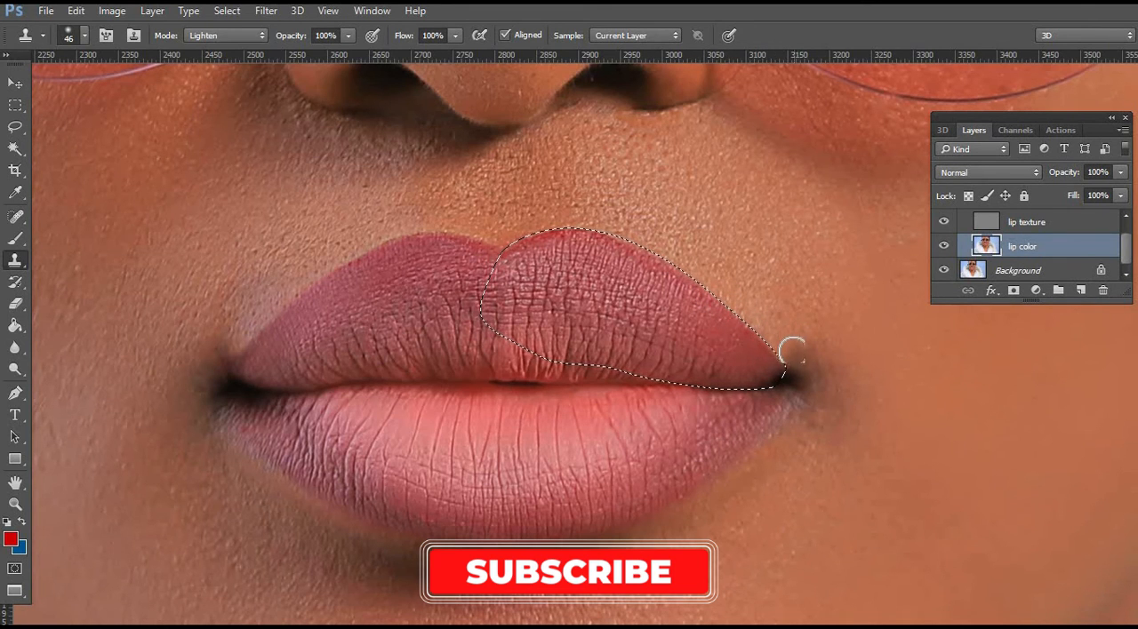
# Clean the skin at the right mouth corner and the upper lip's central dip with an 88 px Clone Stamp brush, and deselect.
pyautogui.rightClick(786, 325)
pyautogui.click(920, 363)
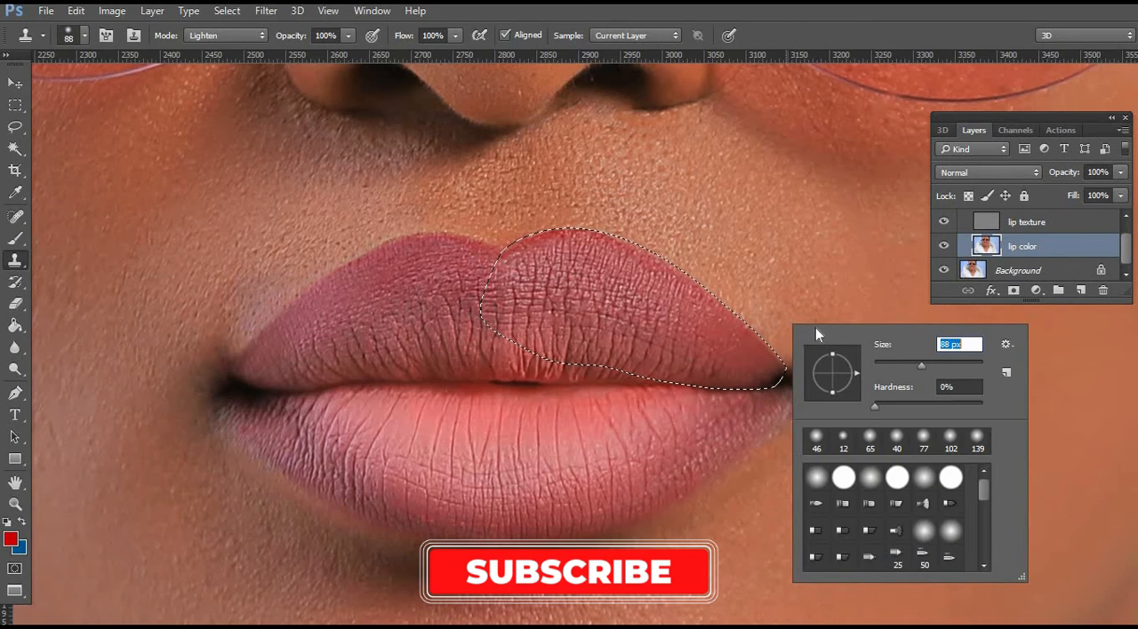
pyautogui.click(778, 308)
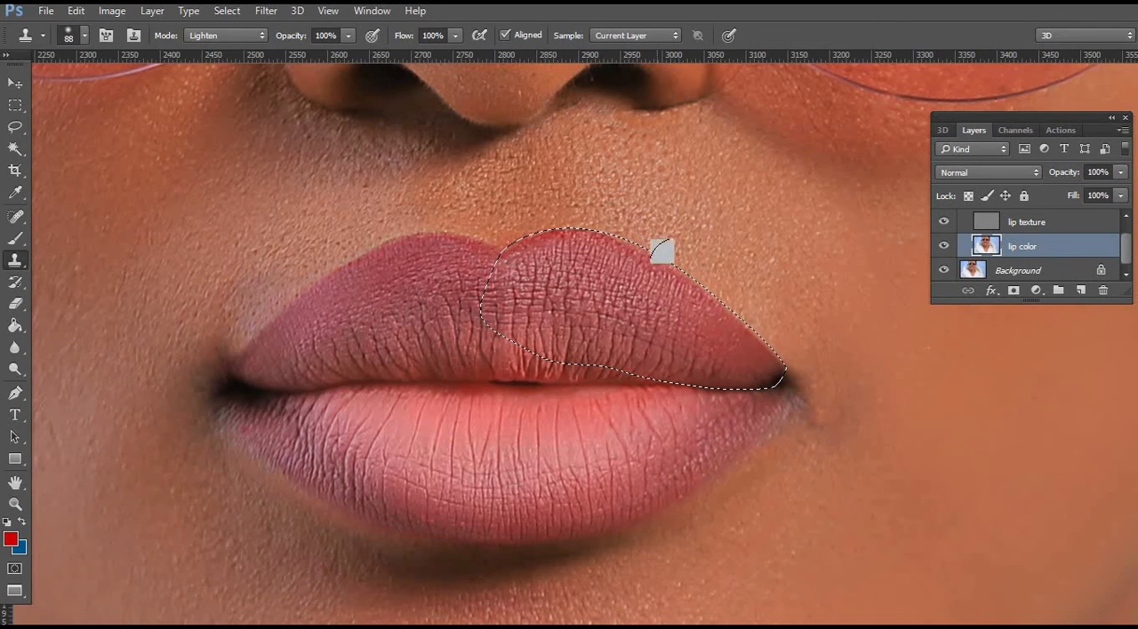
pyautogui.keyDown('alt'); pyautogui.click(527, 215); pyautogui.keyUp('alt')
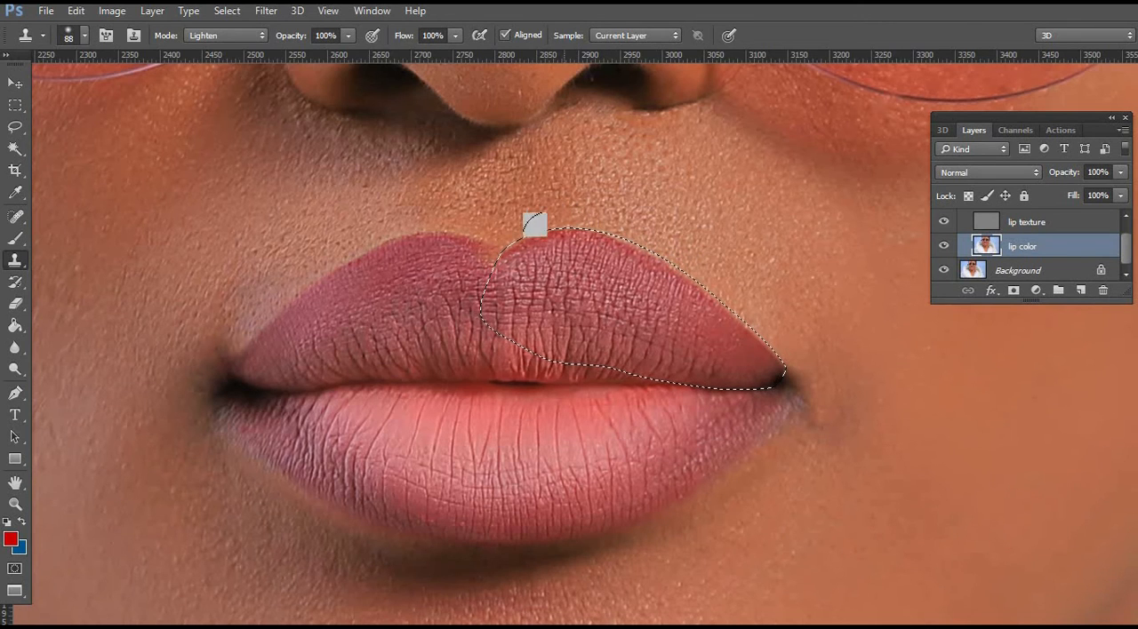
pyautogui.click(13, 130)
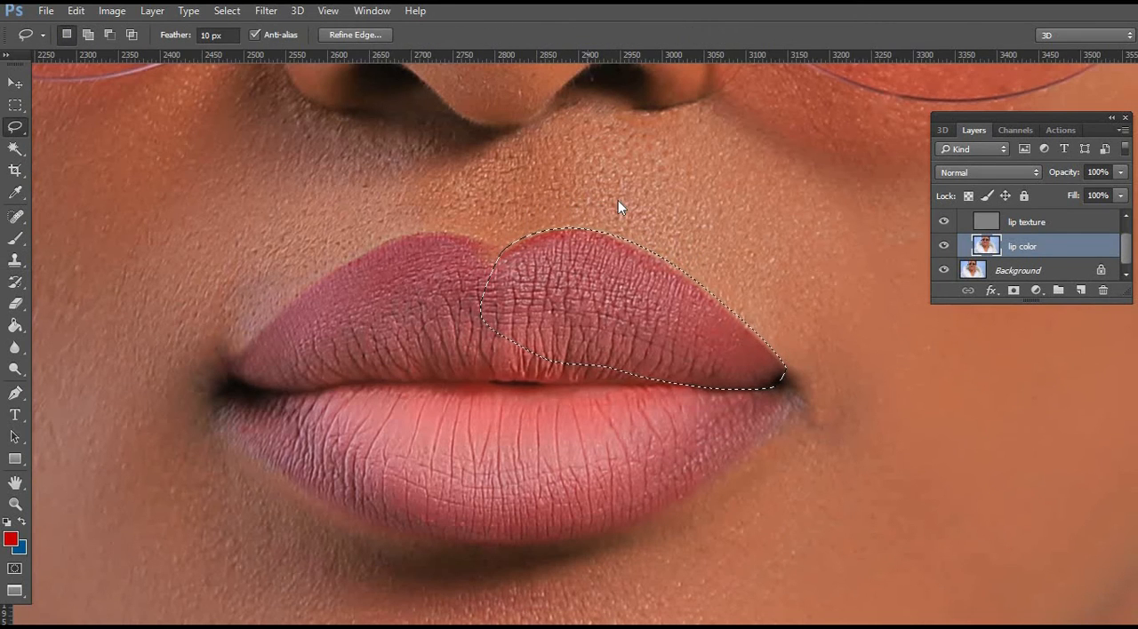
pyautogui.rightClick(589, 199)
pyautogui.click(712, 207)
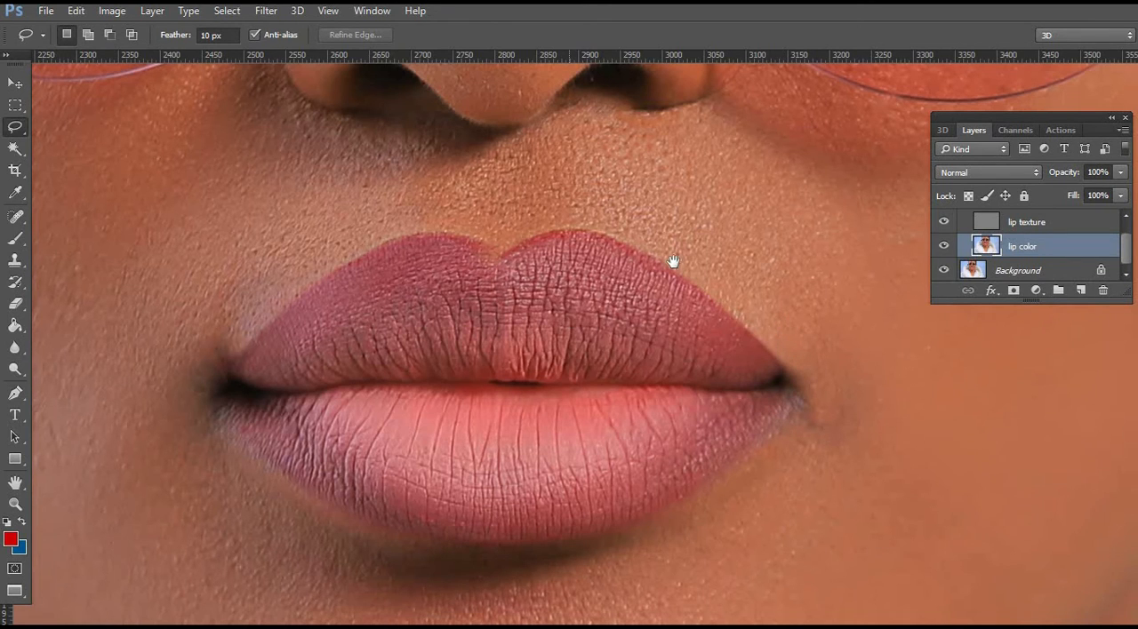
# Trace a closed Pen path around the left half of the lower lip, starting at the left mouth corner.
pyautogui.moveTo(543, 303); pyautogui.dragTo(631, 237)
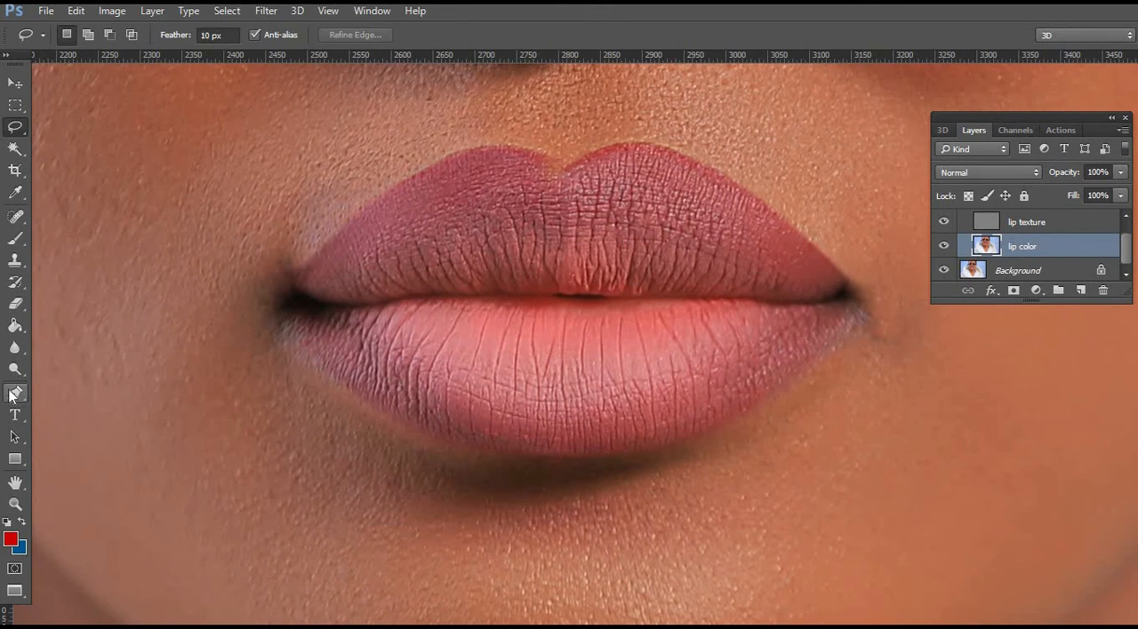
pyautogui.click(15, 395)
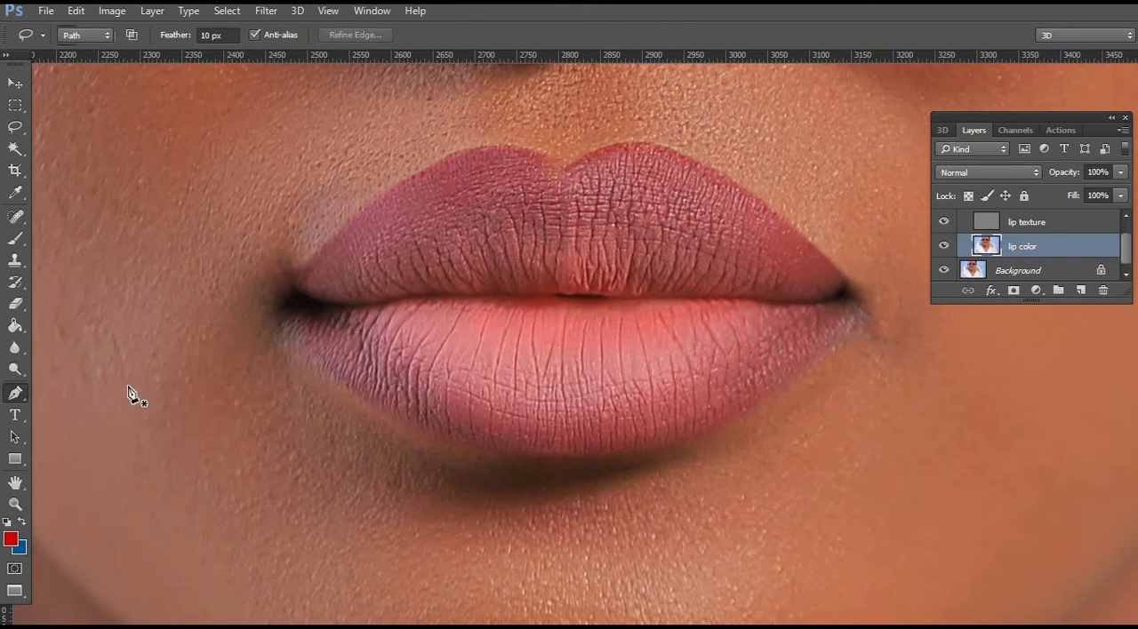
pyautogui.click(277, 315)
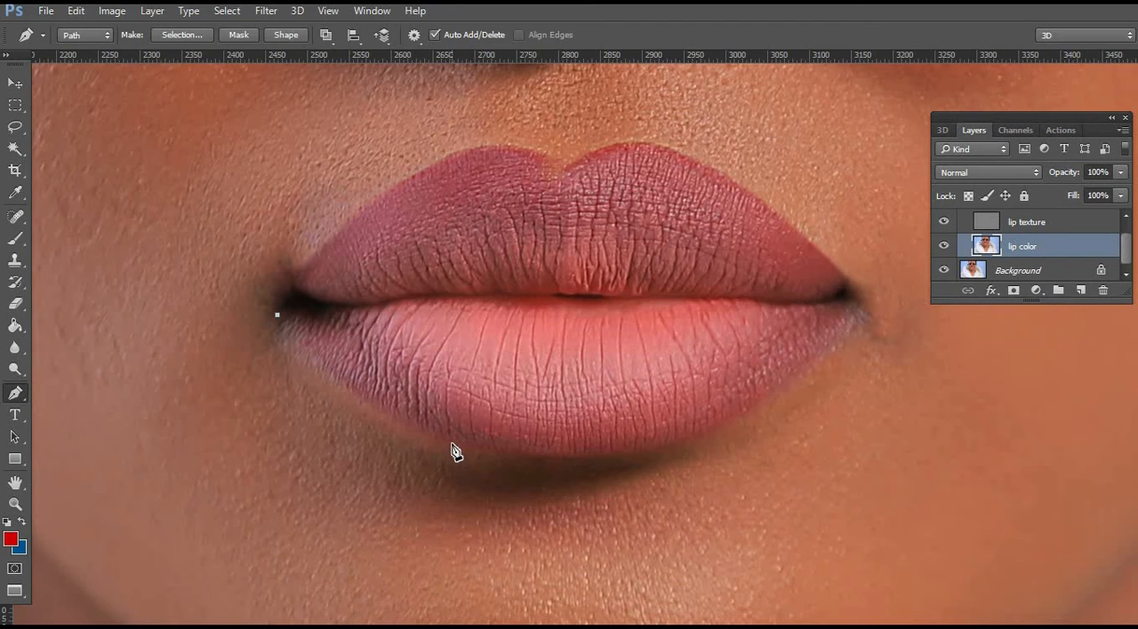
pyautogui.moveTo(453, 444); pyautogui.dragTo(566, 469)
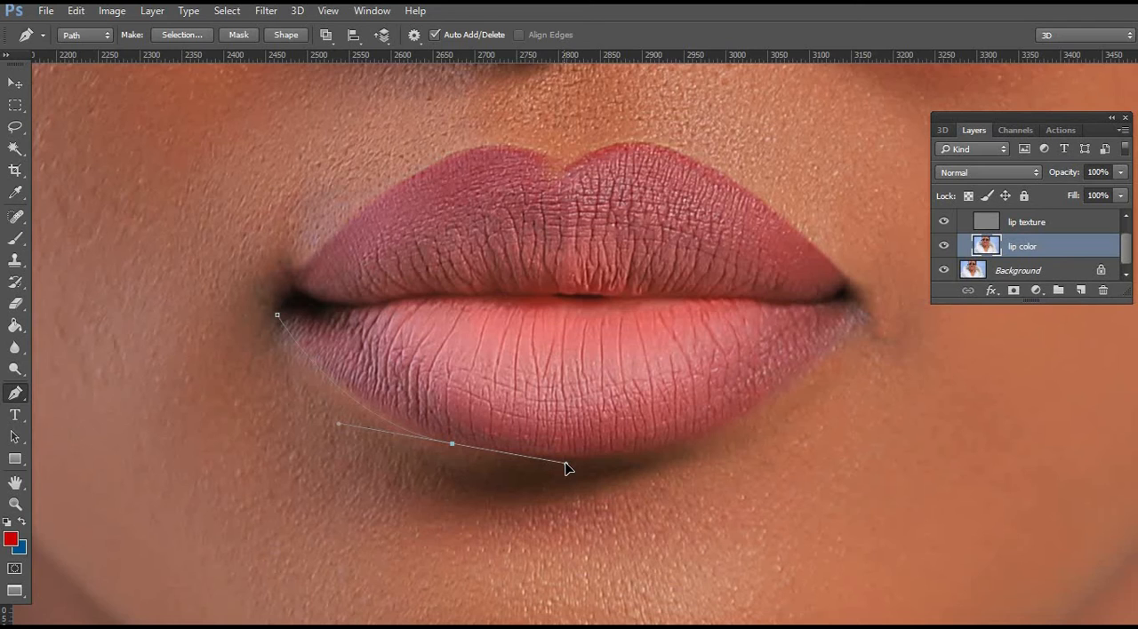
pyautogui.keyDown('alt'); pyautogui.click(454, 444); pyautogui.keyUp('alt')
pyautogui.moveTo(491, 429); pyautogui.dragTo(497, 373)
pyautogui.moveTo(453, 336); pyautogui.dragTo(434, 330)
pyautogui.moveTo(371, 314); pyautogui.dragTo(345, 310)
pyautogui.moveTo(310, 304); pyautogui.dragTo(304, 305)
pyautogui.click(278, 316)
# Convert the path around the left half of the lower lip into a new anti-aliased selection.
pyautogui.rightClick(512, 310)
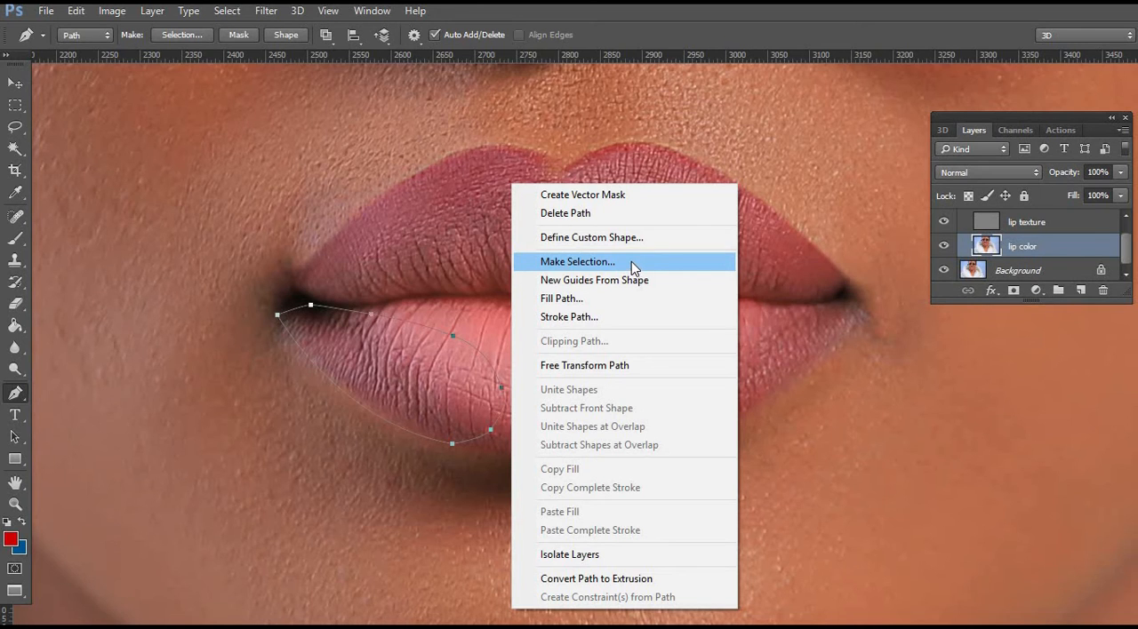
pyautogui.click(631, 262)
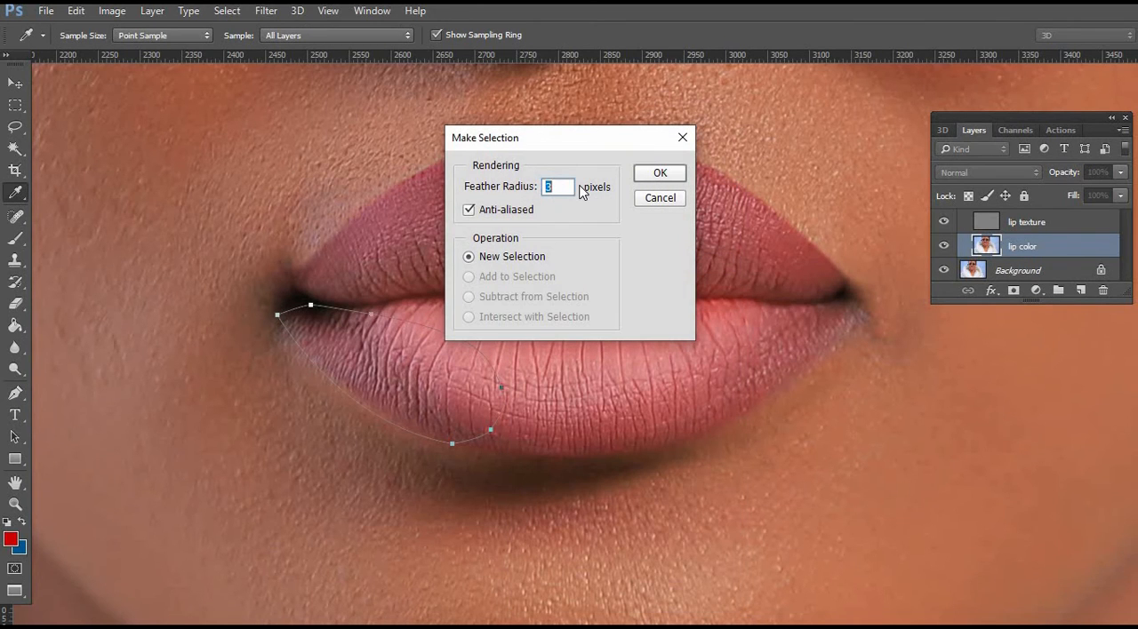
pyautogui.write('0')
pyautogui.click(660, 172)
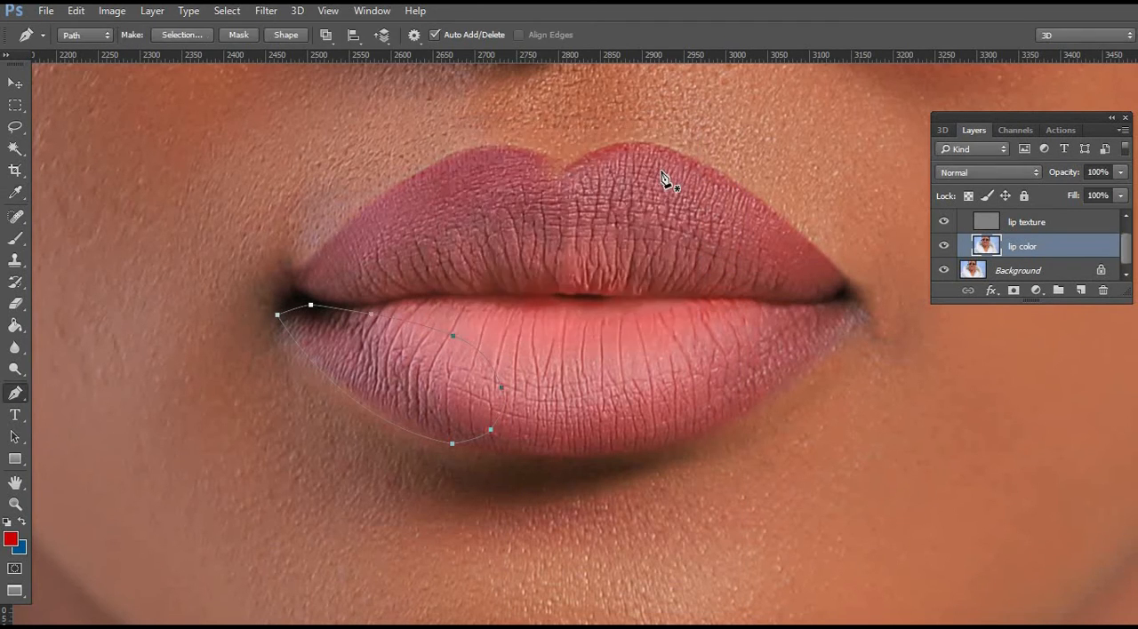
# Set the Clone Stamp to a 60 px brush in Darken mode and even the color along the selected lower lip's outer edge.
pyautogui.click(15, 260)
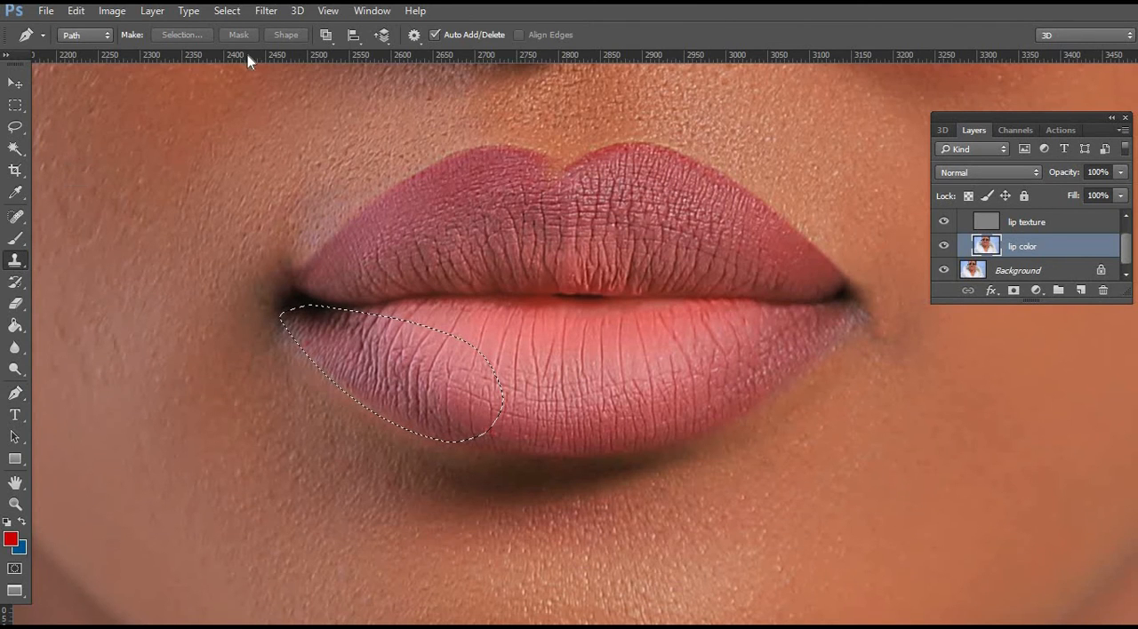
pyautogui.click(260, 36)
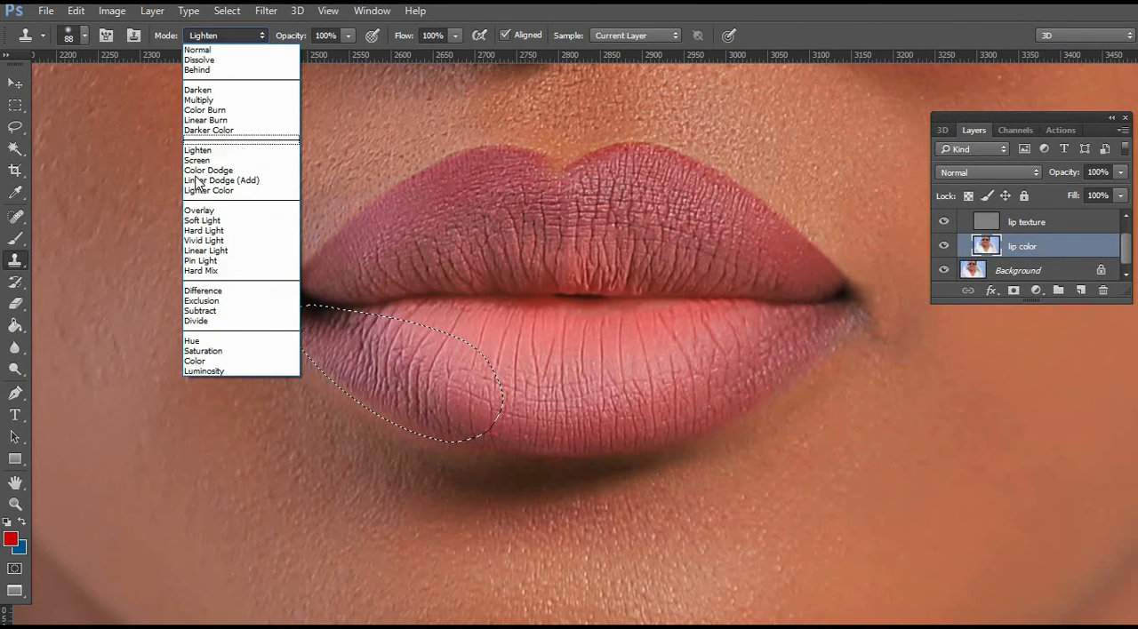
pyautogui.click(199, 90)
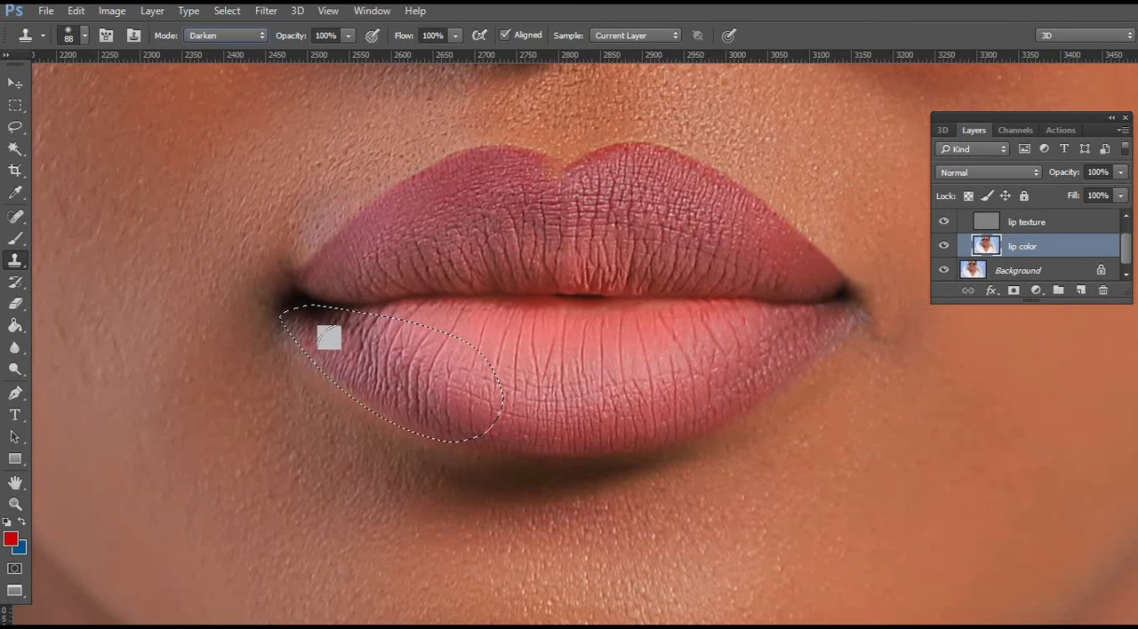
pyautogui.rightClick(351, 351)
pyautogui.moveTo(457, 391); pyautogui.dragTo(464, 391)
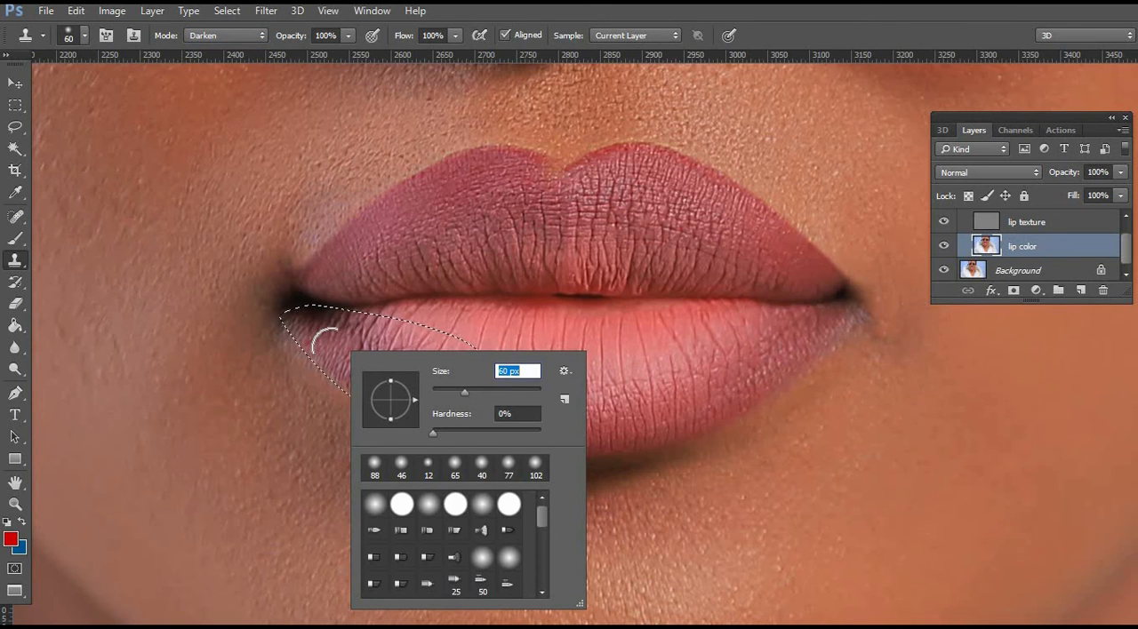
pyautogui.press('alt')
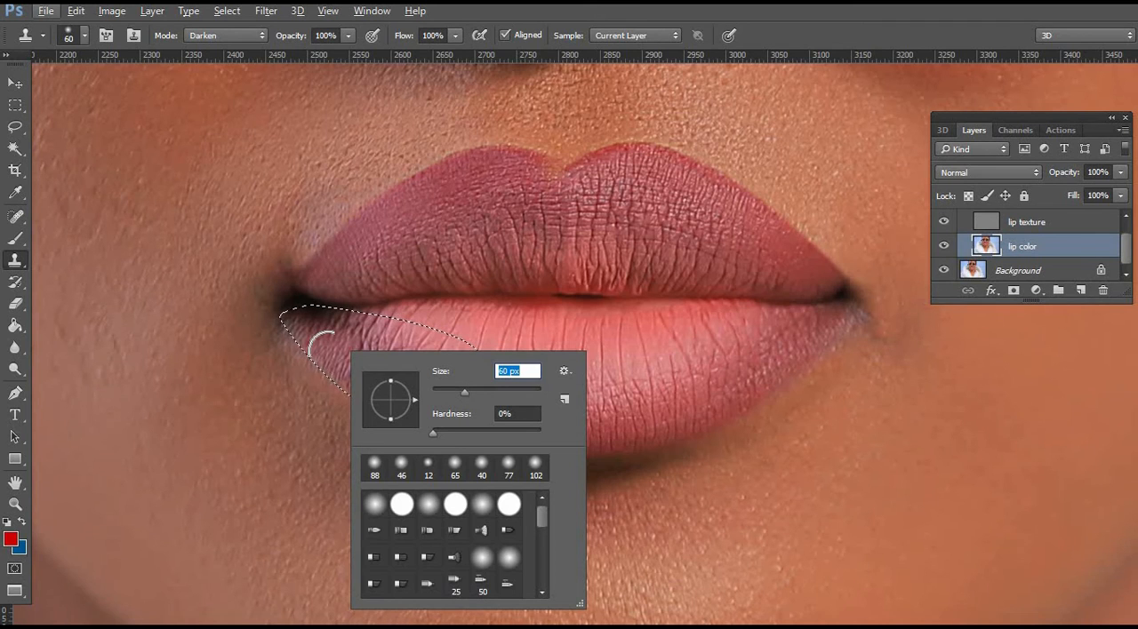
pyautogui.keyDown('alt'); pyautogui.click(328, 351); pyautogui.keyUp('alt')
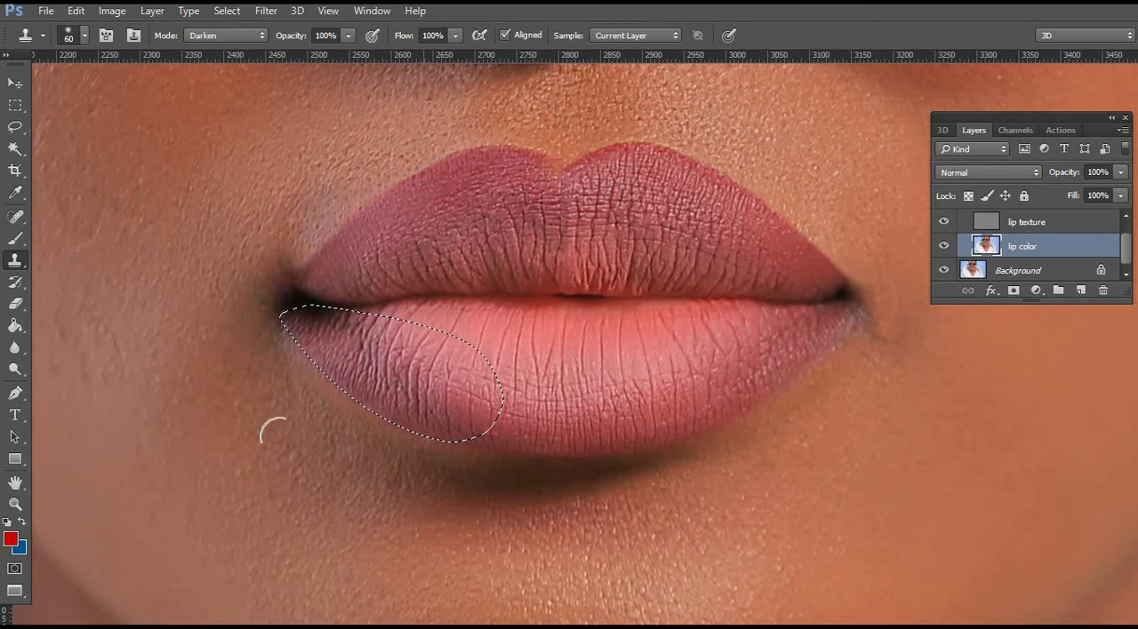
# Invert the selection and switch the Clone Stamp to Lighten mode for cleaning the skin bordering the left half of the lower lip.
pyautogui.click(15, 126)
pyautogui.rightClick(424, 284)
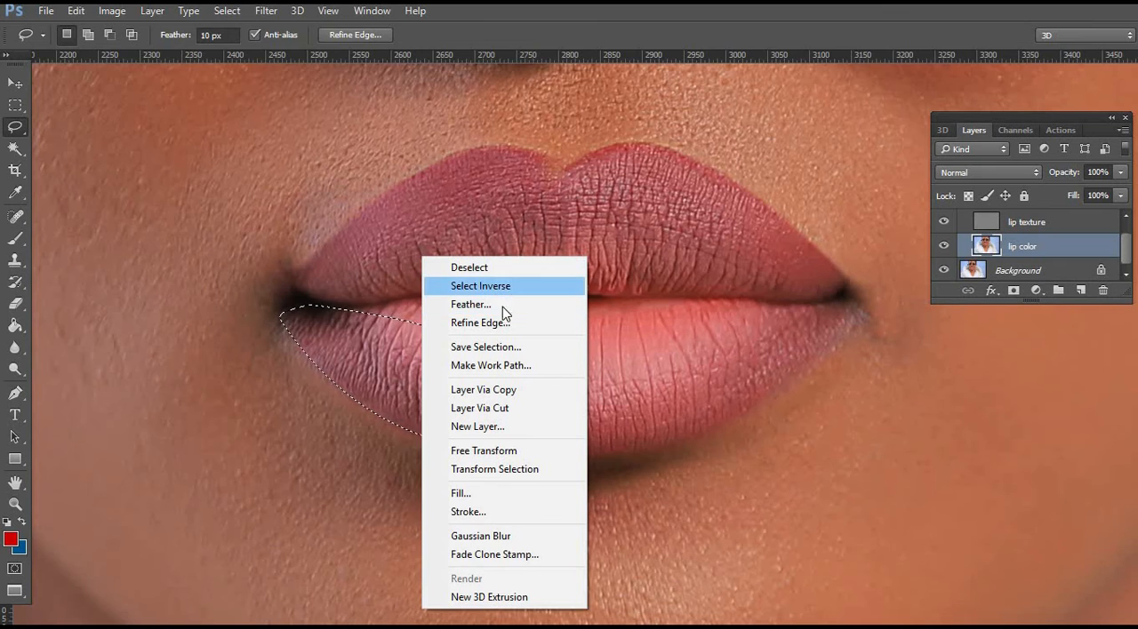
pyautogui.click(503, 286)
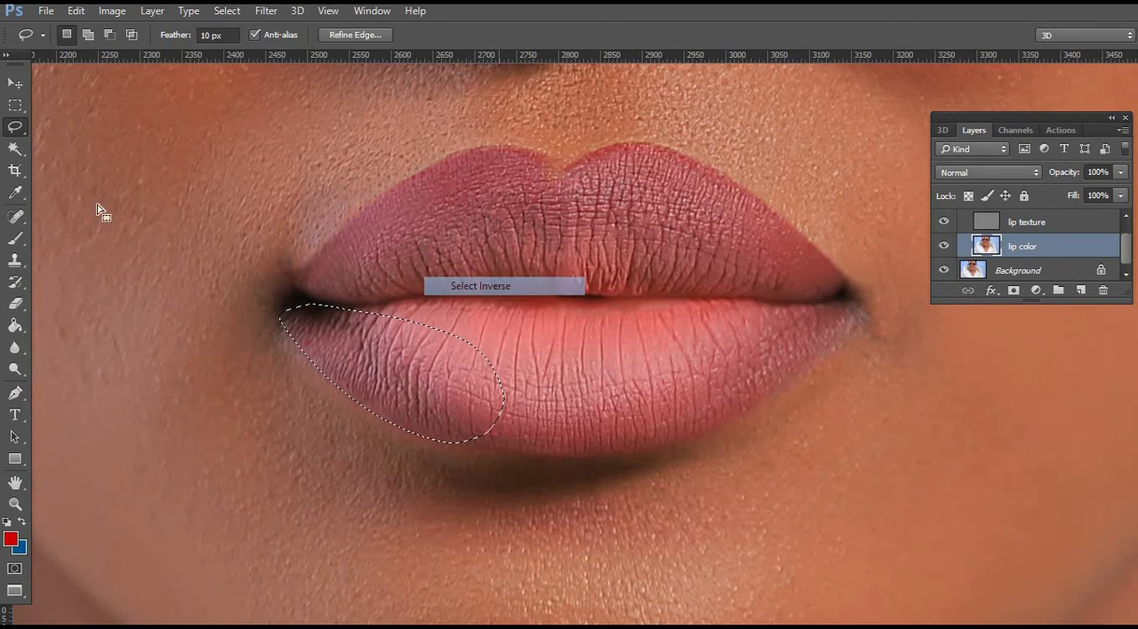
pyautogui.click(15, 260)
pyautogui.click(245, 36)
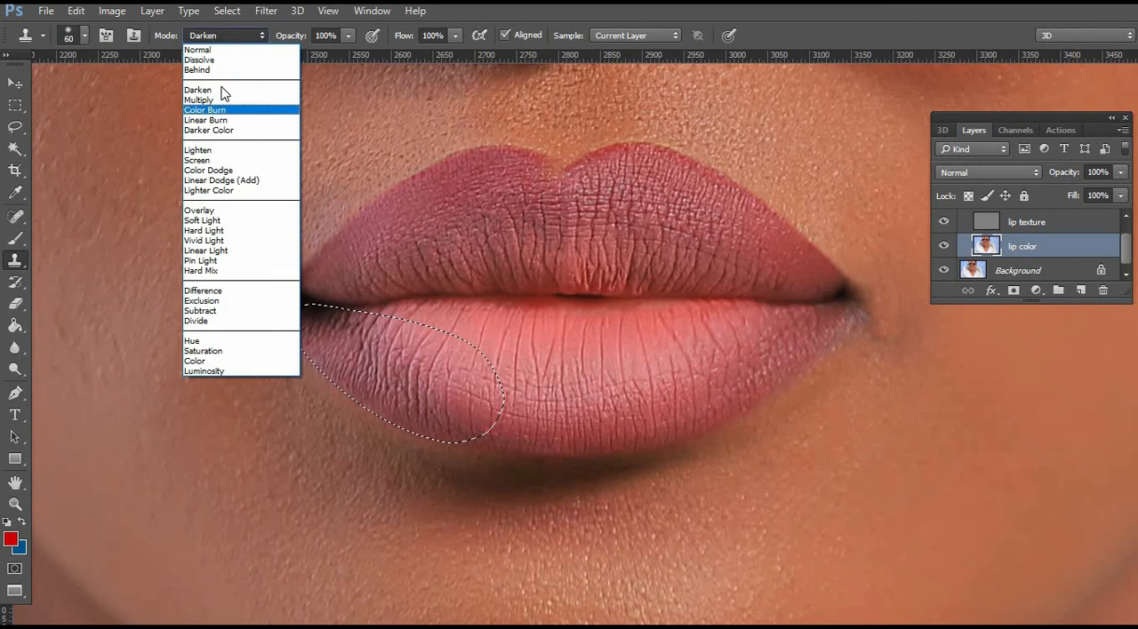
pyautogui.click(197, 150)
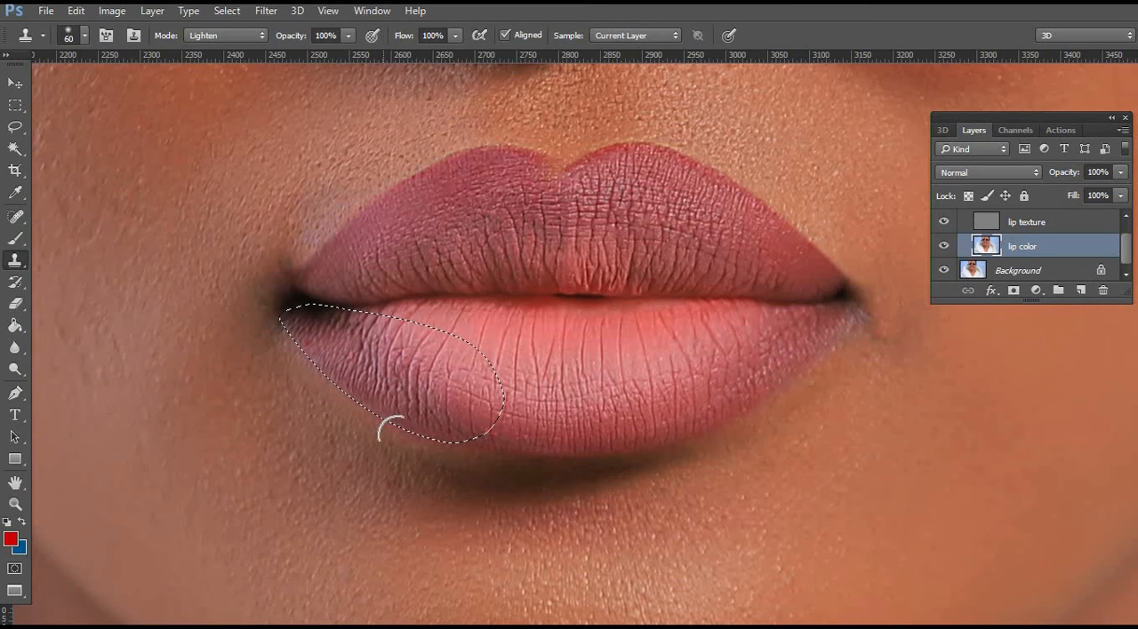
# Clean the skin bordering the left half of the lower lip with Lighten cloning and deselect the area.
pyautogui.keyDown('alt'); pyautogui.click(537, 400); pyautogui.keyUp('alt')
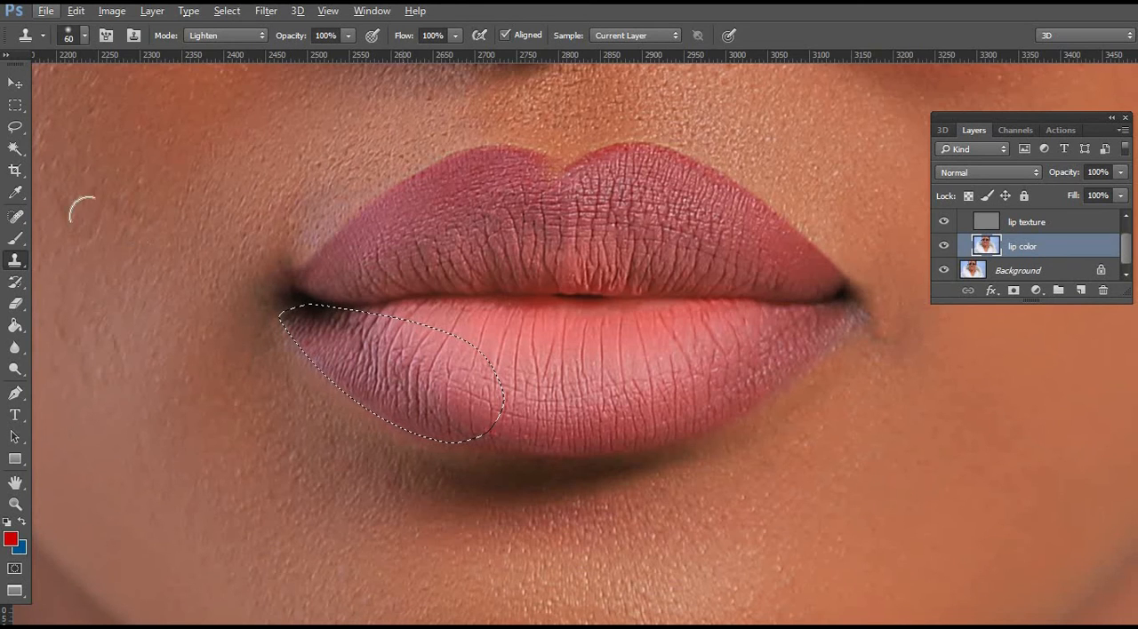
pyautogui.click(18, 130)
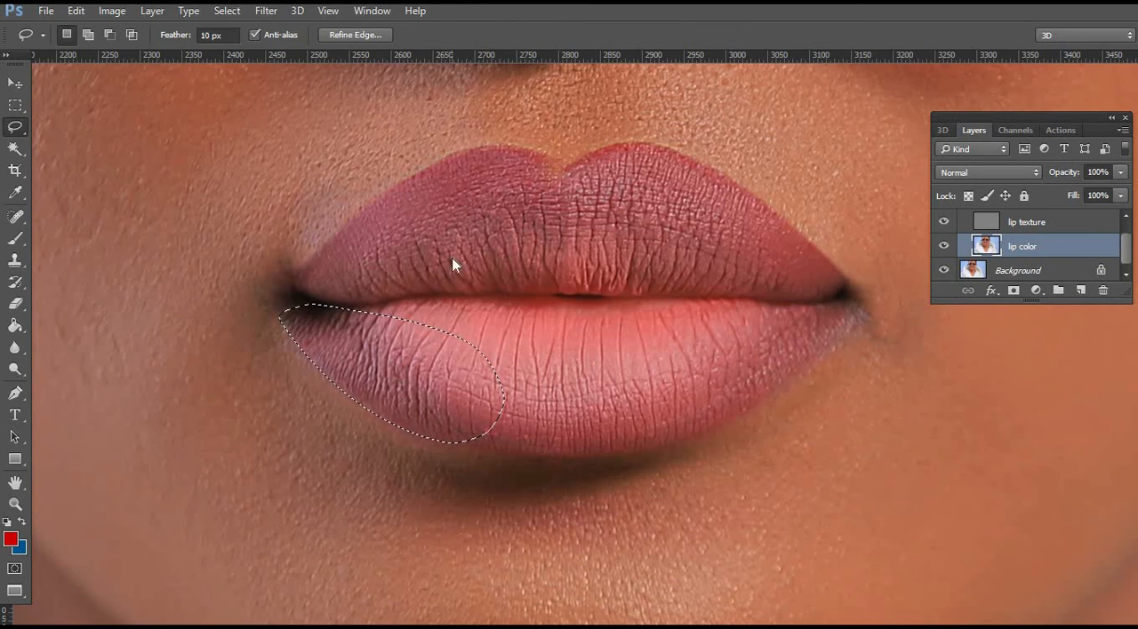
pyautogui.rightClick(452, 258)
pyautogui.click(481, 267)
# Trace a closed Pen path around the right half of the lower lip, starting at the right mouth corner.
pyautogui.moveTo(694, 341); pyautogui.dragTo(595, 333)
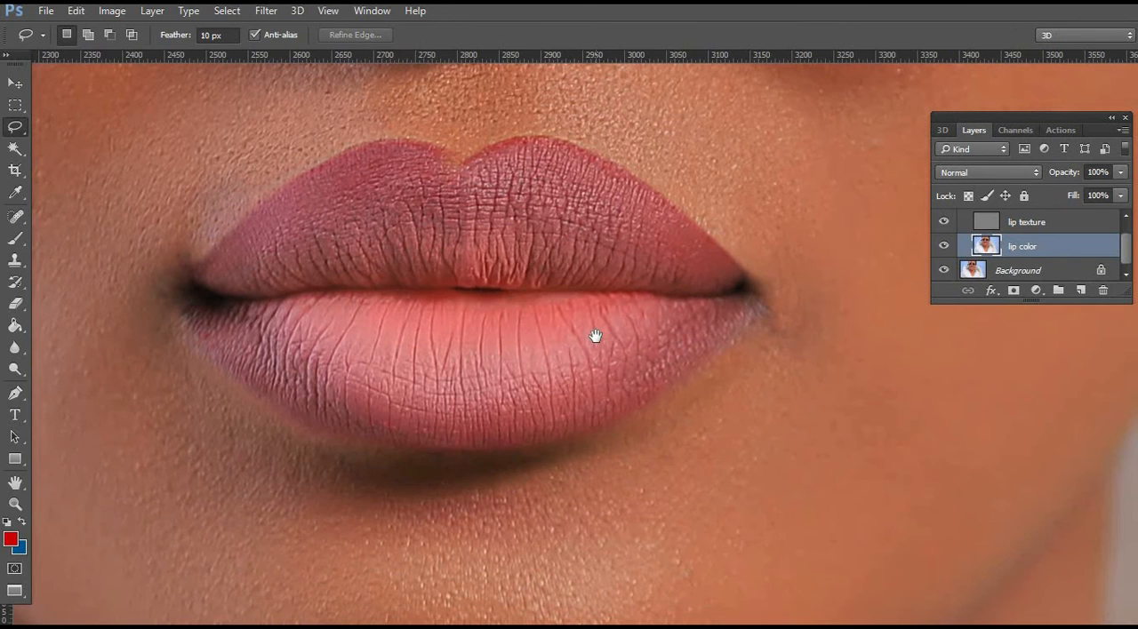
pyautogui.click(18, 392)
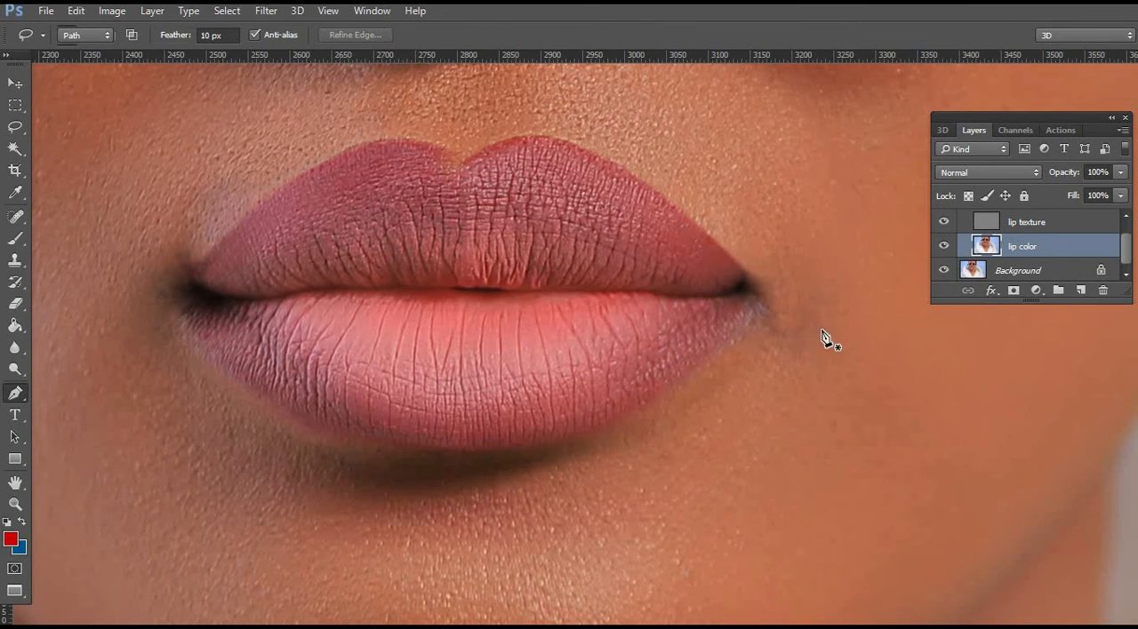
pyautogui.click(759, 300)
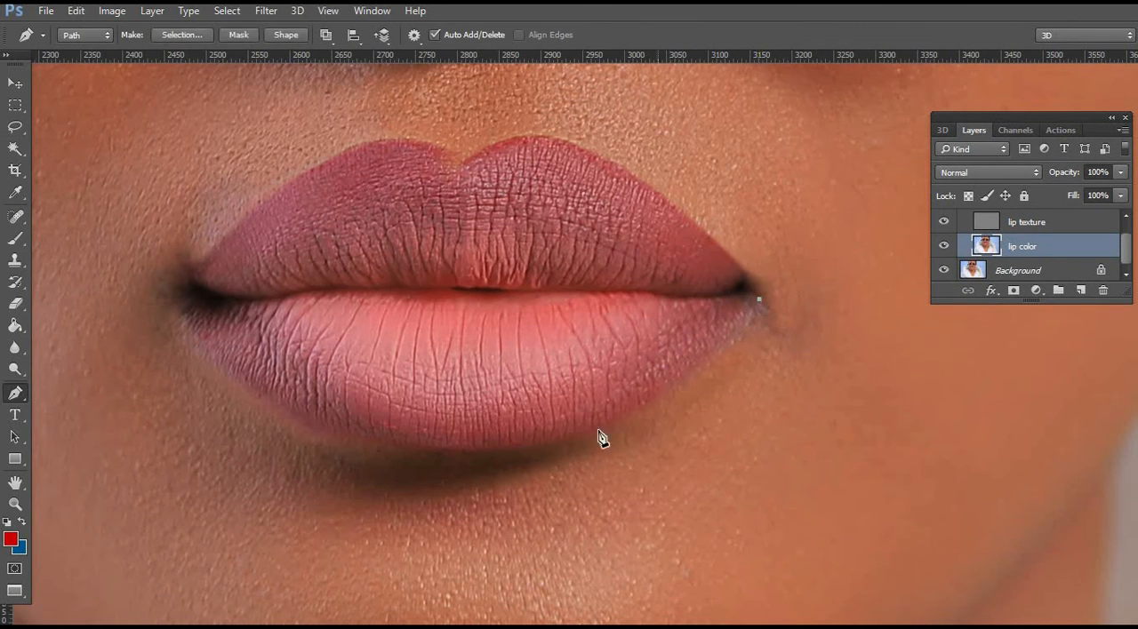
pyautogui.moveTo(570, 442); pyautogui.dragTo(435, 477)
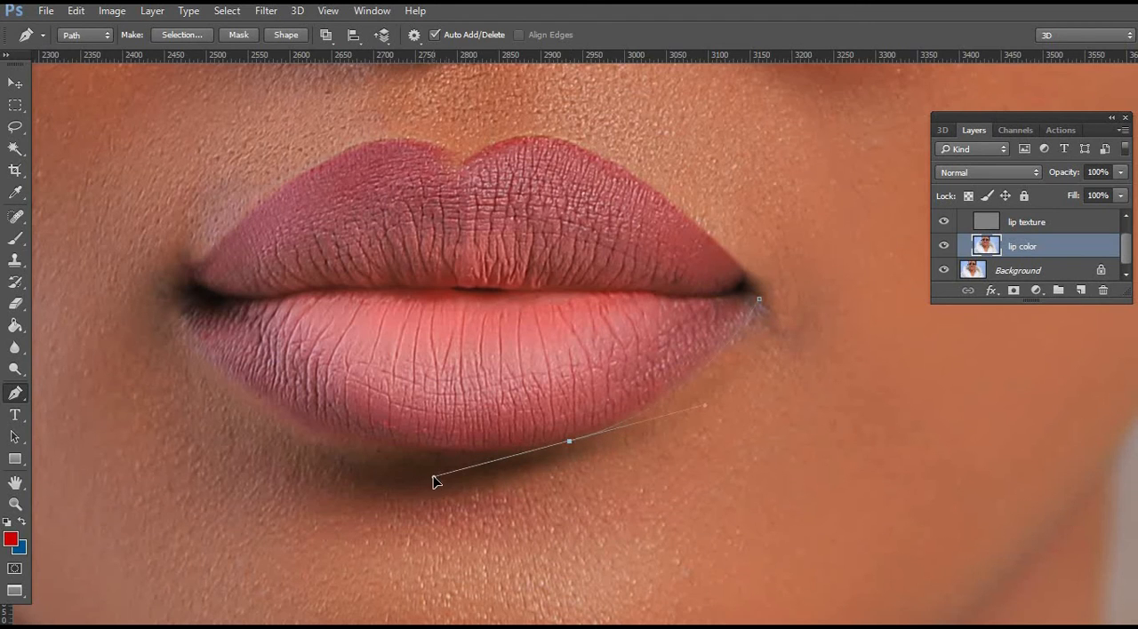
pyautogui.keyDown('alt'); pyautogui.click(570, 442); pyautogui.keyUp('alt')
pyautogui.moveTo(498, 411); pyautogui.dragTo(506, 377)
pyautogui.moveTo(533, 350); pyautogui.dragTo(565, 335)
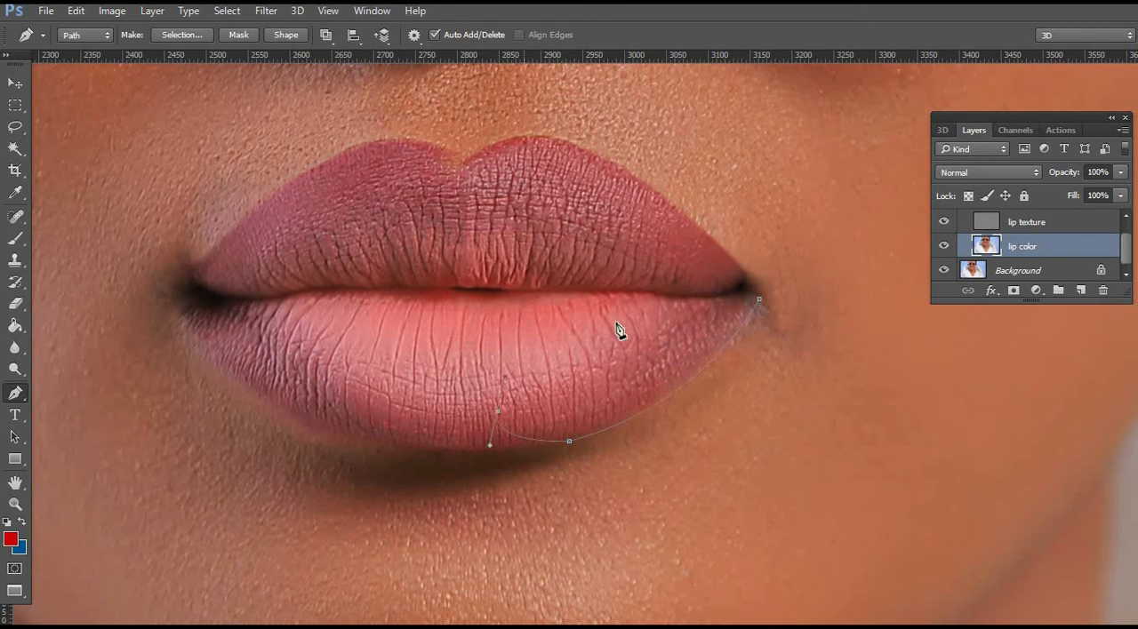
pyautogui.moveTo(636, 322); pyautogui.dragTo(656, 320)
pyautogui.moveTo(689, 310); pyautogui.dragTo(727, 297)
pyautogui.click(755, 301)
# Convert the path around the right half of the lower lip into a new anti-aliased selection with a 4-pixel feather.
pyautogui.rightClick(635, 353)
pyautogui.click(712, 263)
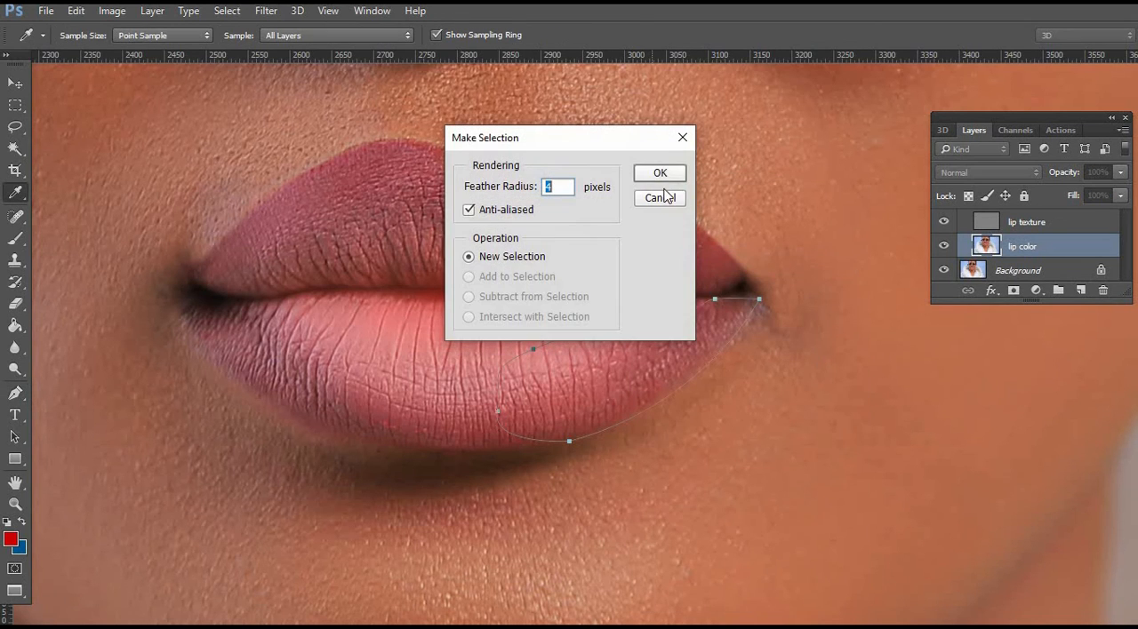
pyautogui.click(661, 174)
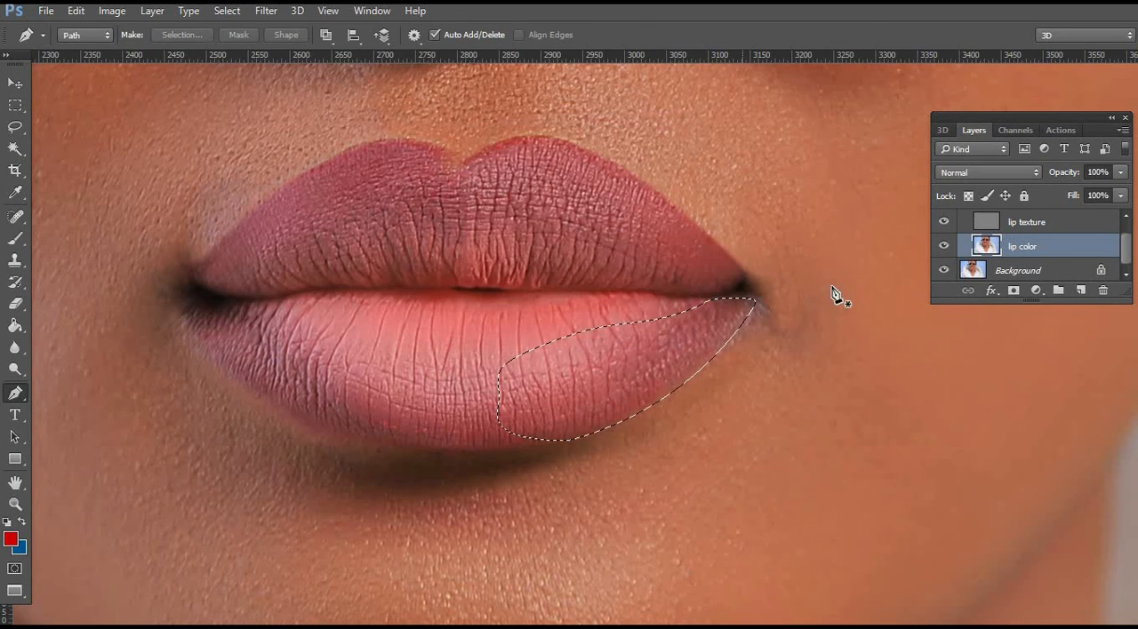
# Set the Clone Stamp to Darken mode and even the color along the outer edge of the selected right half of the lower lip.
pyautogui.click(16, 259)
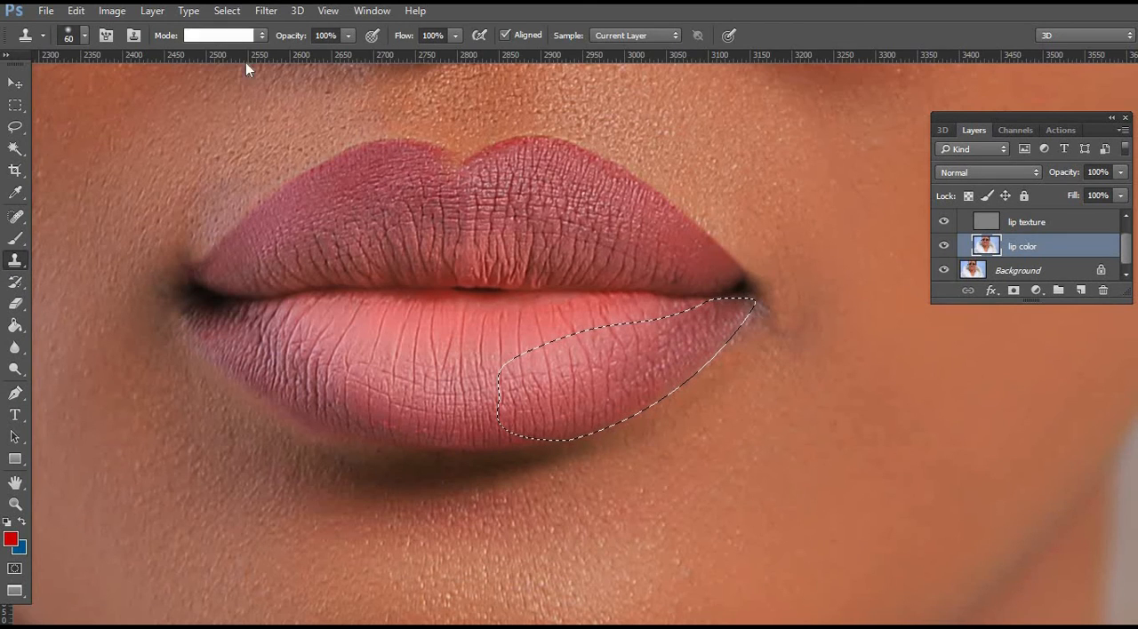
pyautogui.click(227, 36)
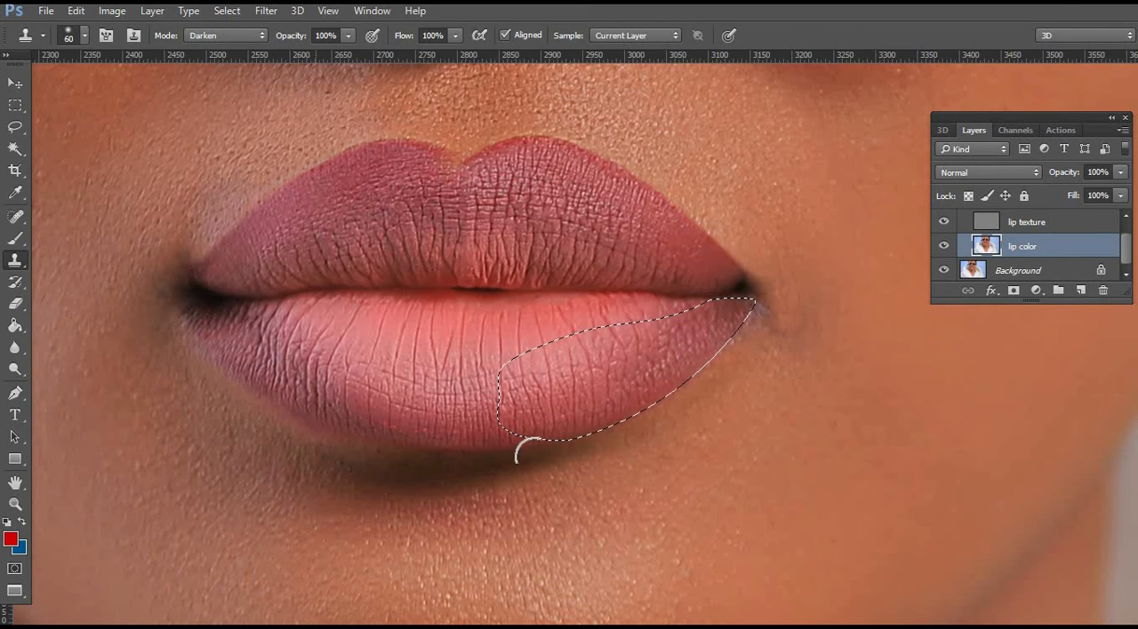
pyautogui.click(15, 127)
pyautogui.rightClick(565, 226)
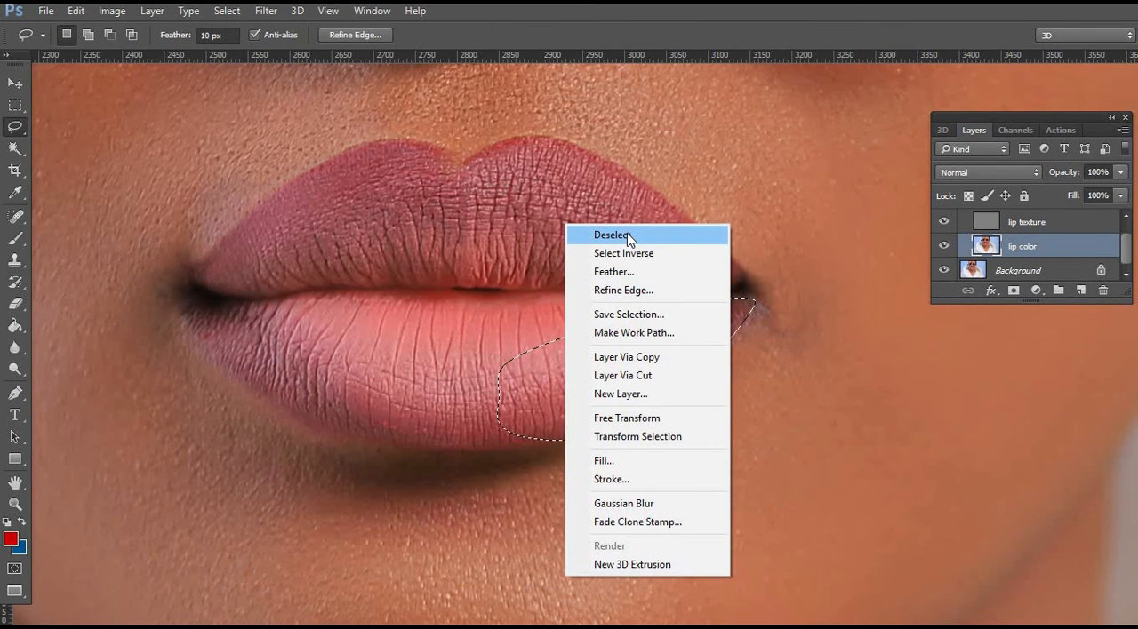
pyautogui.click(627, 237)
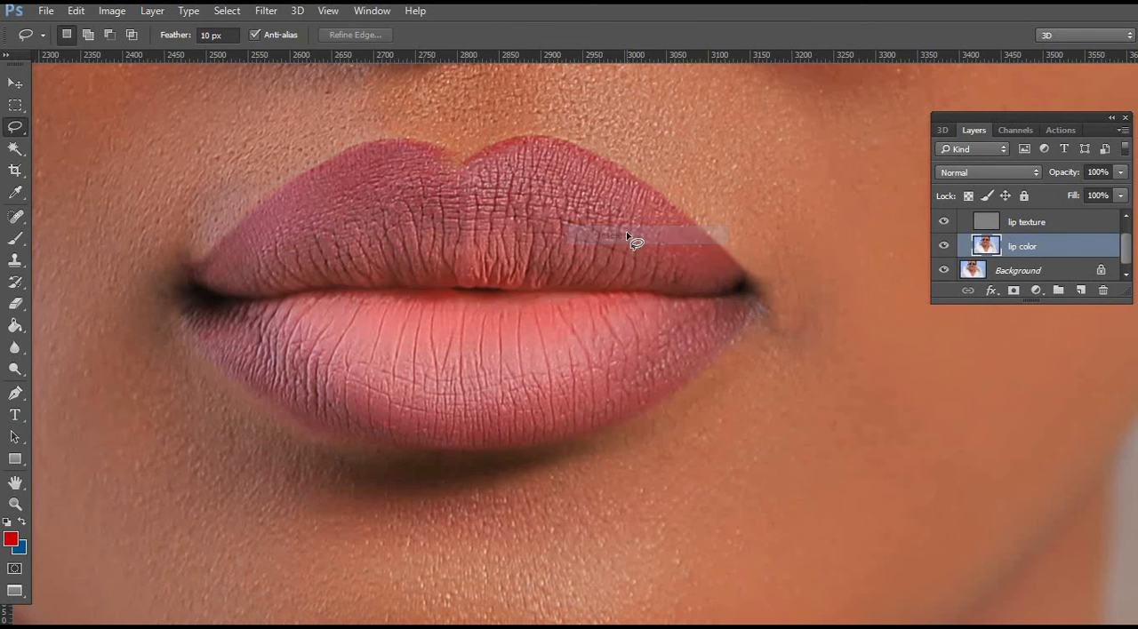
pyautogui.hotkey('ctrl', 'z')
# Invert the selection and switch the Clone Stamp to Lighten mode for the skin bordering the right half of the lower lip.
pyautogui.rightClick(612, 220)
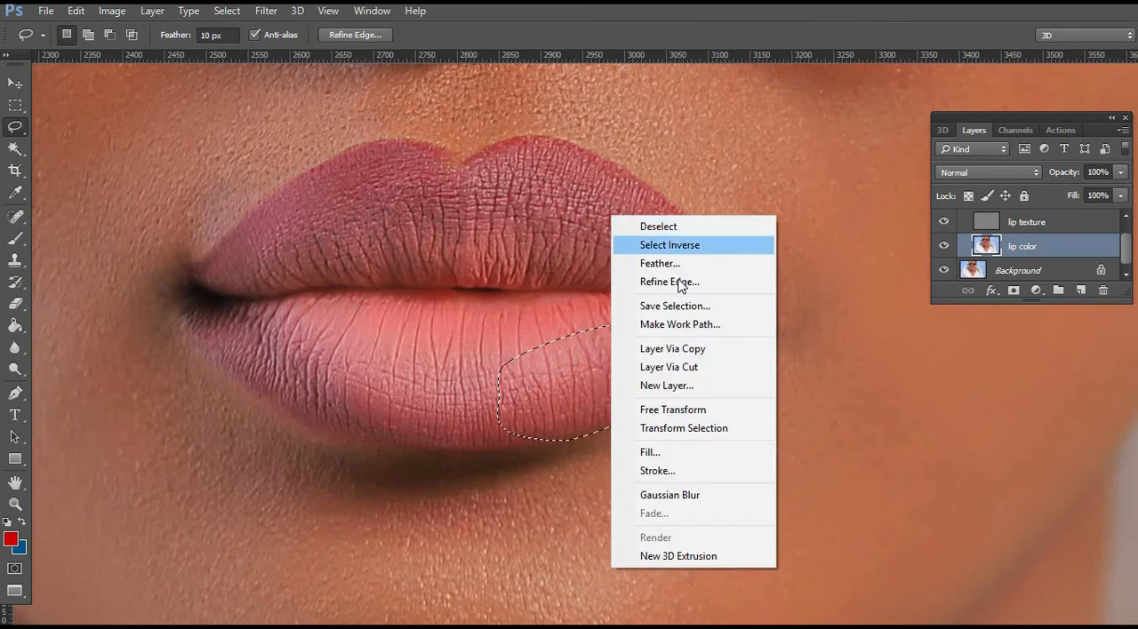
pyautogui.click(668, 244)
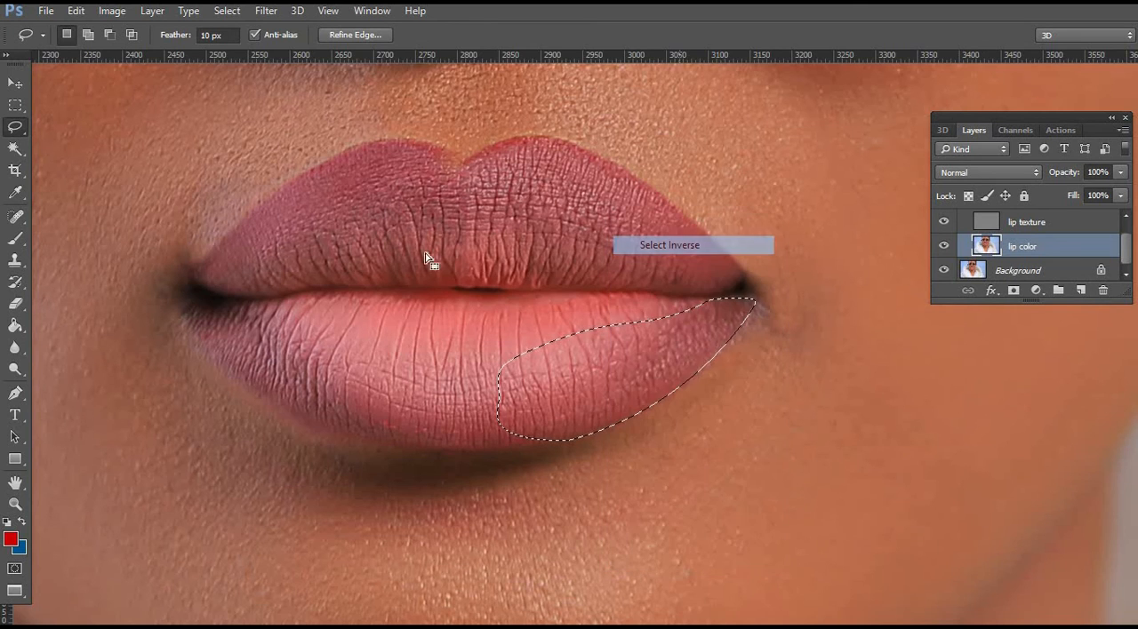
pyautogui.click(15, 260)
pyautogui.click(227, 35)
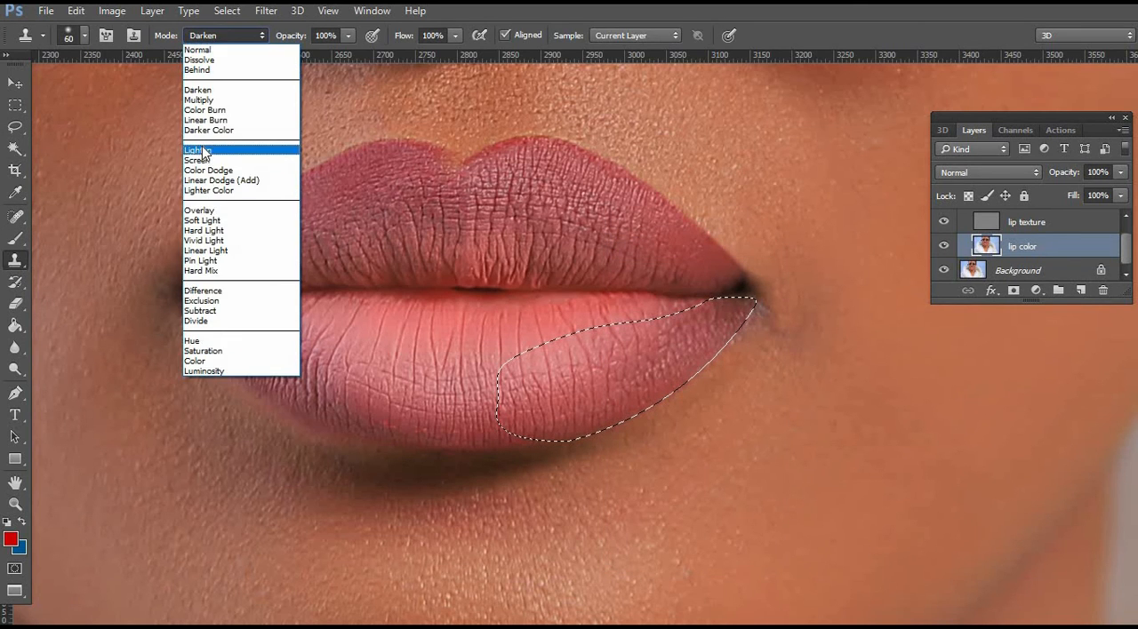
pyautogui.click(204, 149)
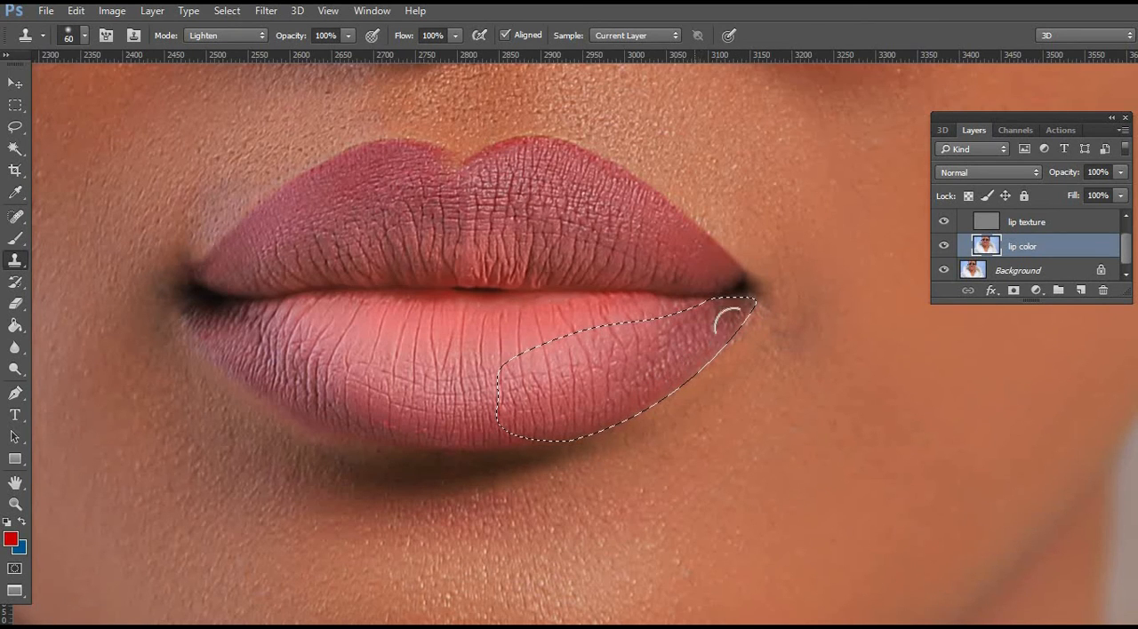
# Enlarge the Clone Stamp brush to 89 px, clean the skin below the right mouth corner, and deselect the area.
pyautogui.rightClick(759, 375)
pyautogui.moveTo(872, 387); pyautogui.dragTo(891, 387)
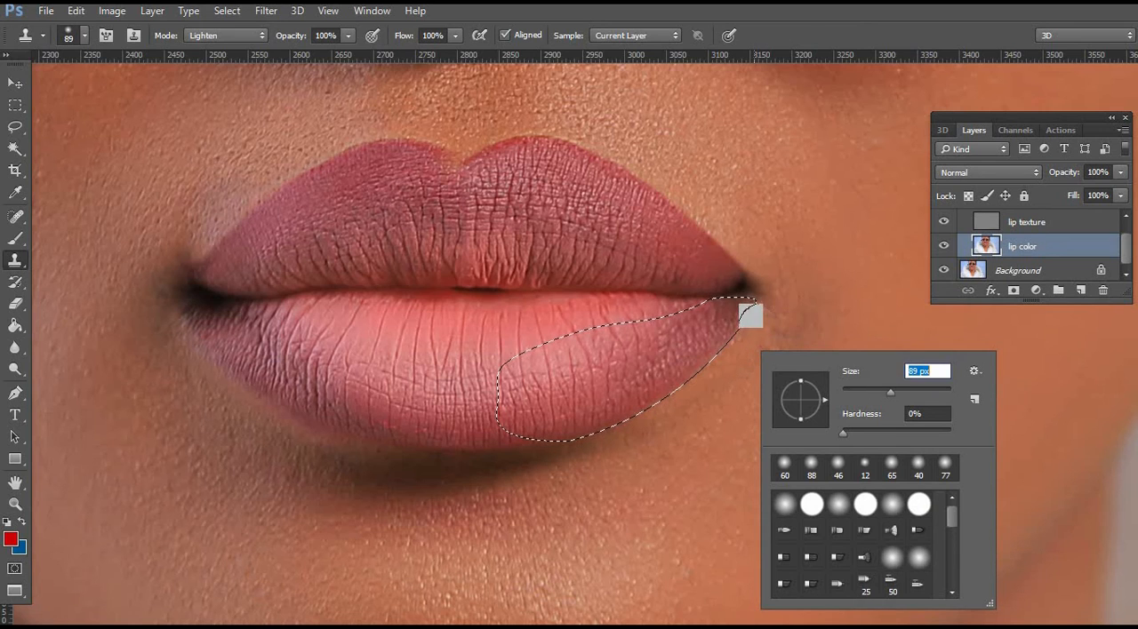
pyautogui.click(746, 371)
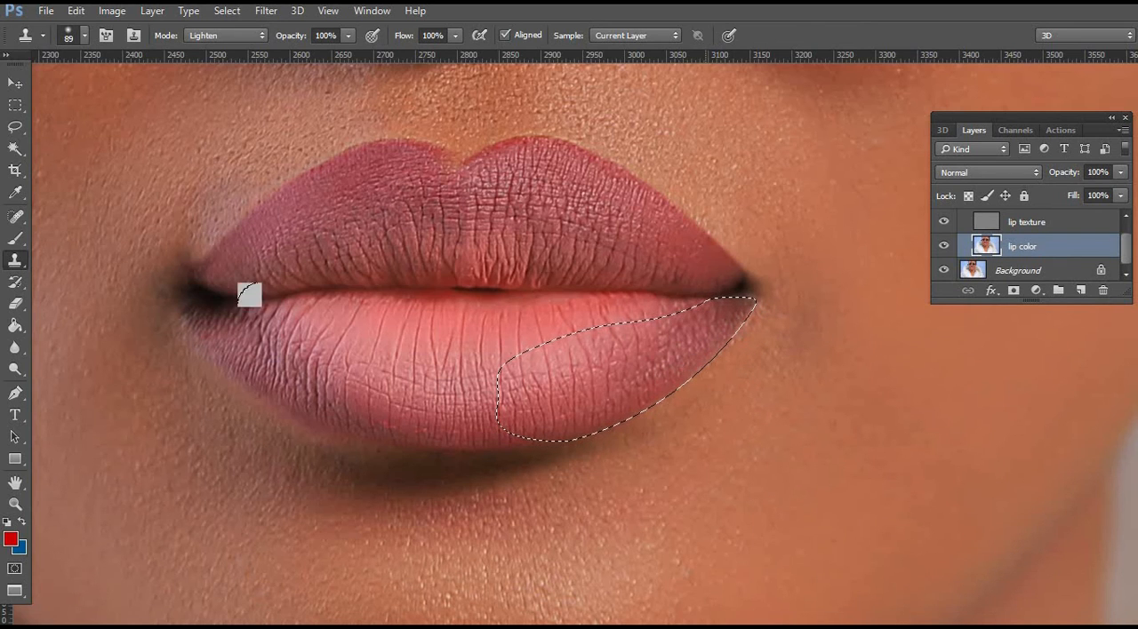
pyautogui.click(15, 126)
pyautogui.rightClick(523, 178)
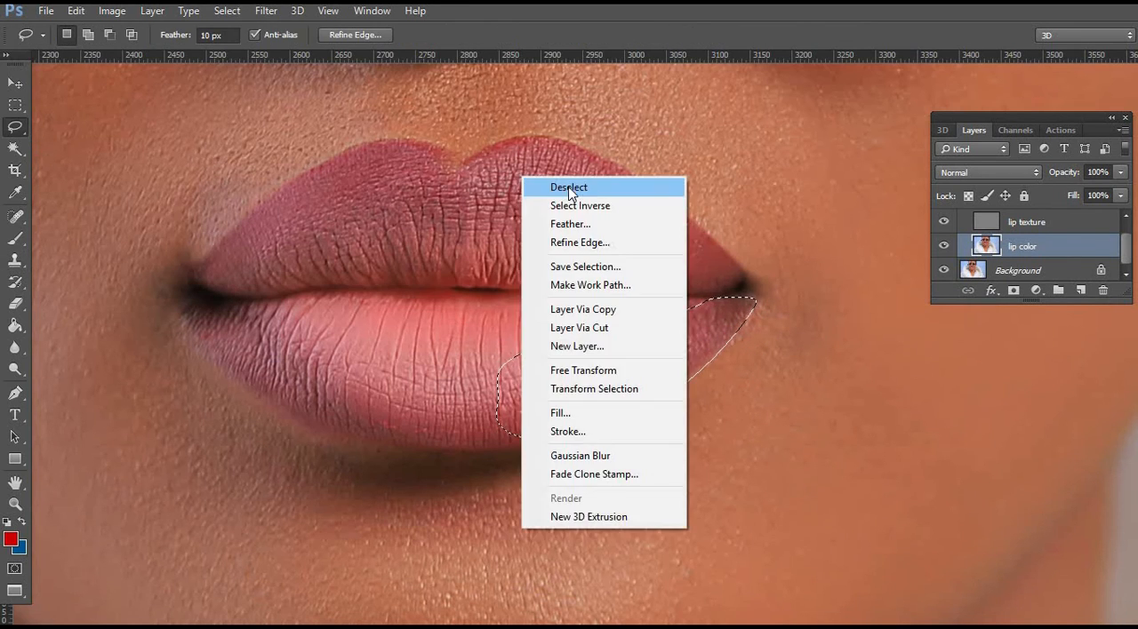
pyautogui.click(560, 185)
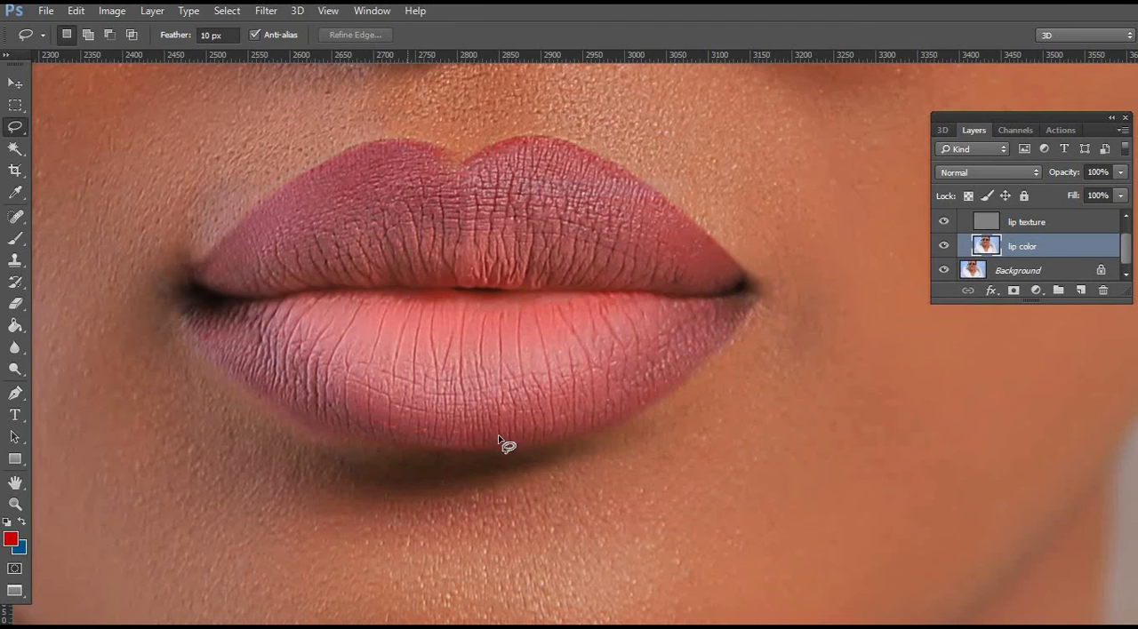
# Activate the lip texture layer and set the Clone Stamp to a soft 12 px brush for close work on the lower lip.
pyautogui.click(15, 504)
pyautogui.moveTo(341, 287); pyautogui.dragTo(528, 266)
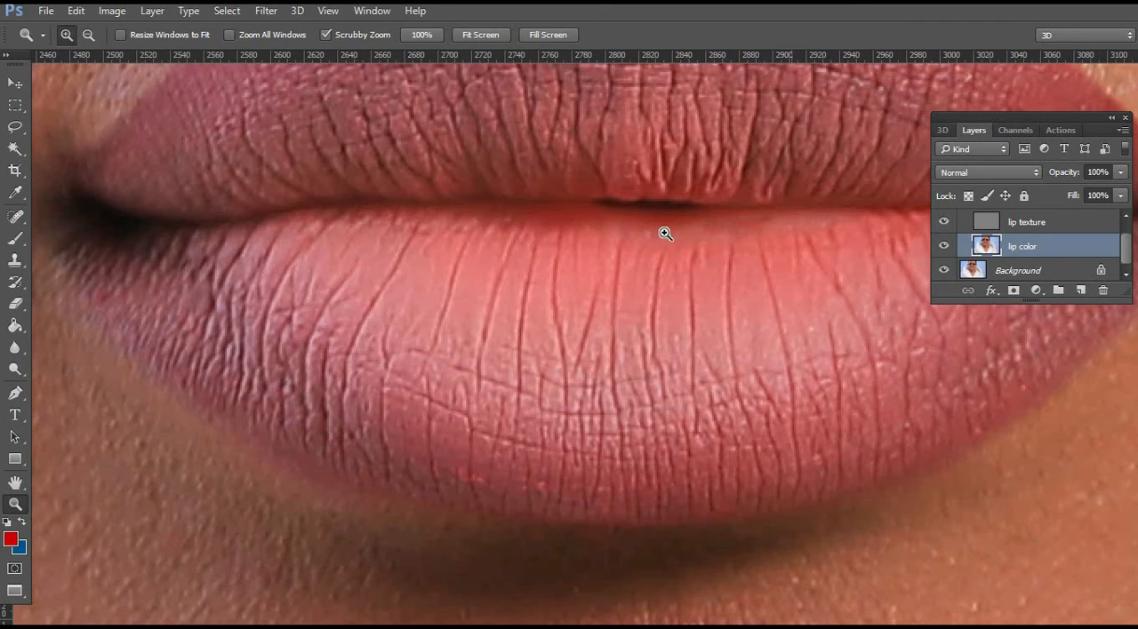
pyautogui.click(993, 224)
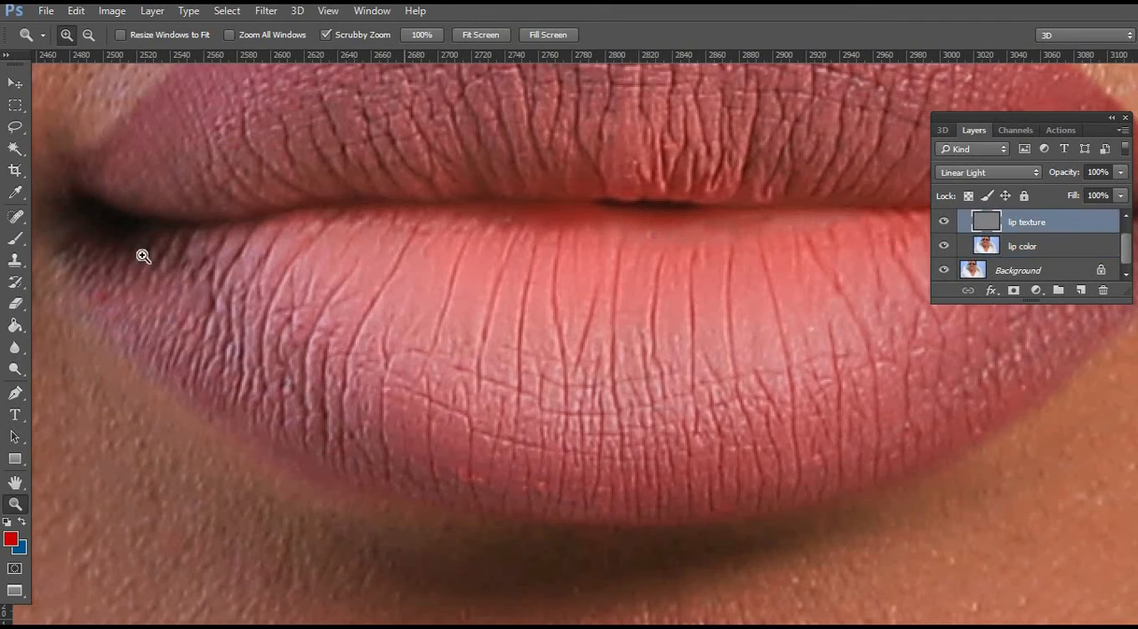
pyautogui.click(15, 260)
pyautogui.rightClick(593, 265)
pyautogui.click(681, 304)
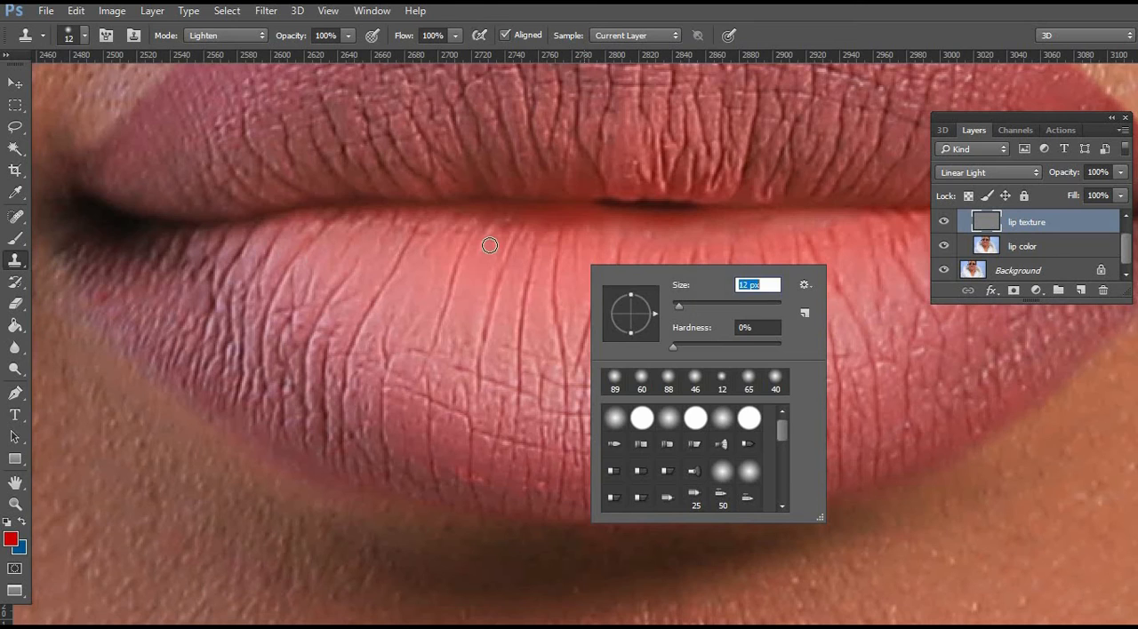
pyautogui.keyDown('alt'); pyautogui.click(490, 246); pyautogui.keyUp('alt')
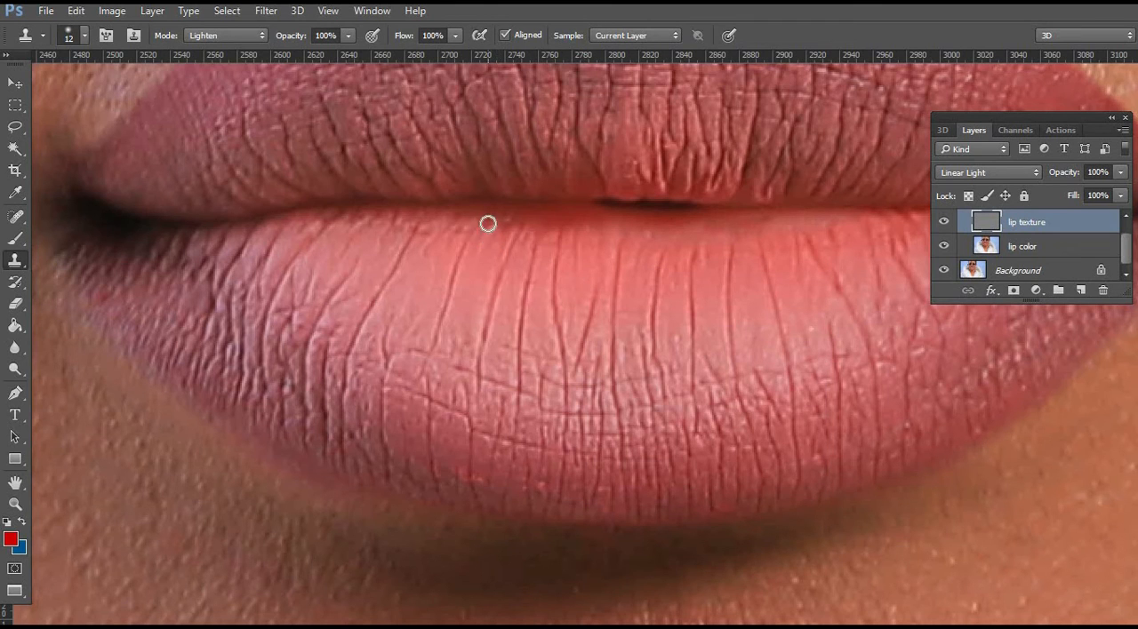
# Switch the Clone Stamp to Normal mode and clone clean texture along the lower lip's upper edge.
pyautogui.press('alt')
pyautogui.click(257, 35)
pyautogui.click(219, 44)
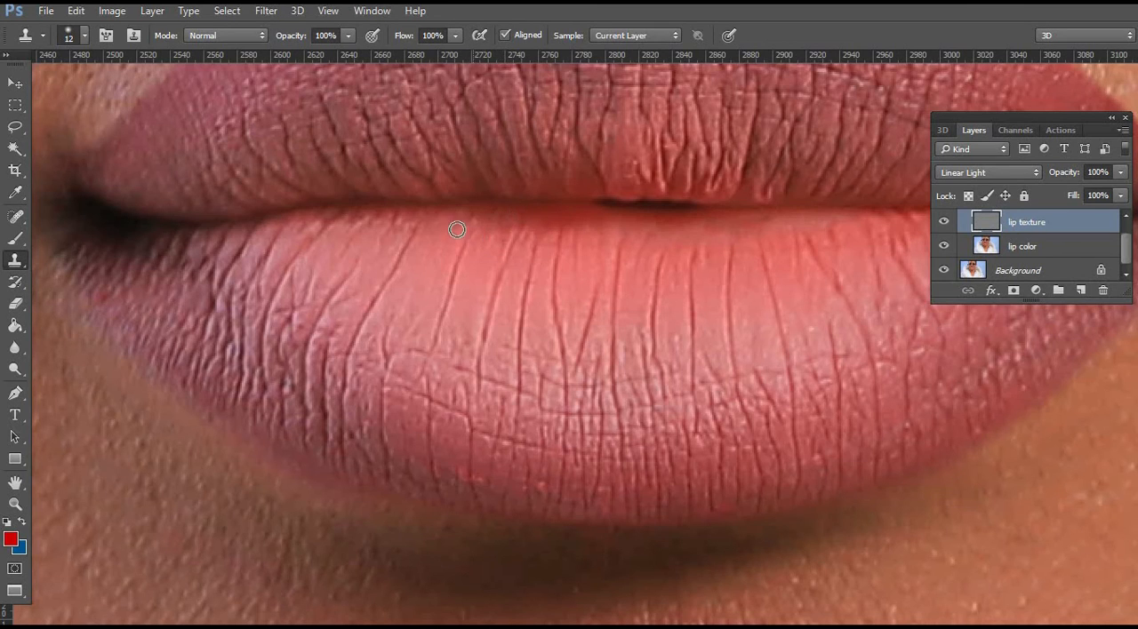
pyautogui.keyDown('alt'); pyautogui.click(367, 235); pyautogui.keyUp('alt')
# Examine the retouched lips and surrounding skin, from the wider portrait down to a closer view of the mouth.
pyautogui.keyDown('alt'); pyautogui.click(651, 219); pyautogui.keyUp('alt')
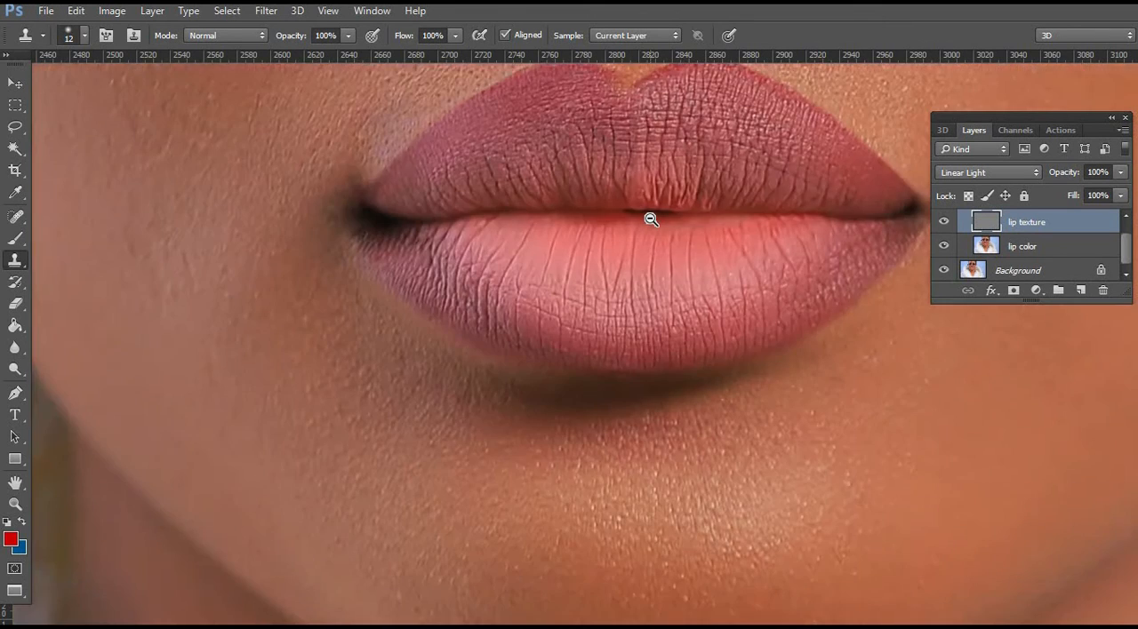
pyautogui.keyDown('alt'); pyautogui.click(651, 219); pyautogui.keyUp('alt')
pyautogui.keyDown('alt'); pyautogui.click(651, 220); pyautogui.keyUp('alt')
pyautogui.keyDown('alt'); pyautogui.click(651, 219); pyautogui.keyUp('alt')
pyautogui.keyDown('alt'); pyautogui.click(651, 219); pyautogui.keyUp('alt')
pyautogui.keyDown('alt'); pyautogui.click(650, 219); pyautogui.keyUp('alt')
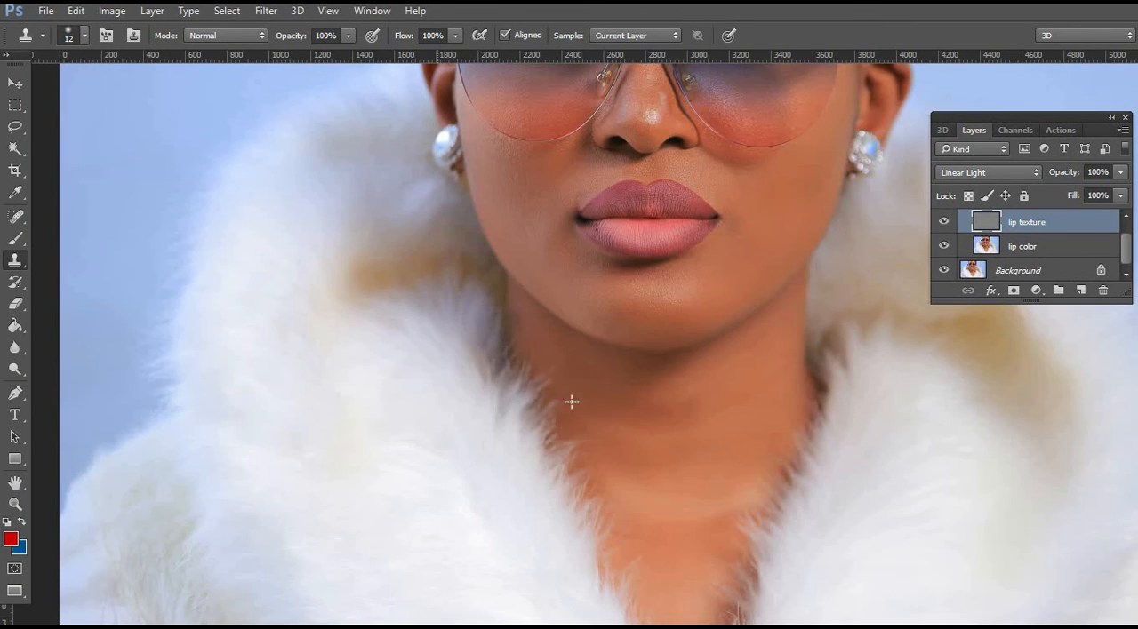
pyautogui.press('z')
pyautogui.click(637, 251)
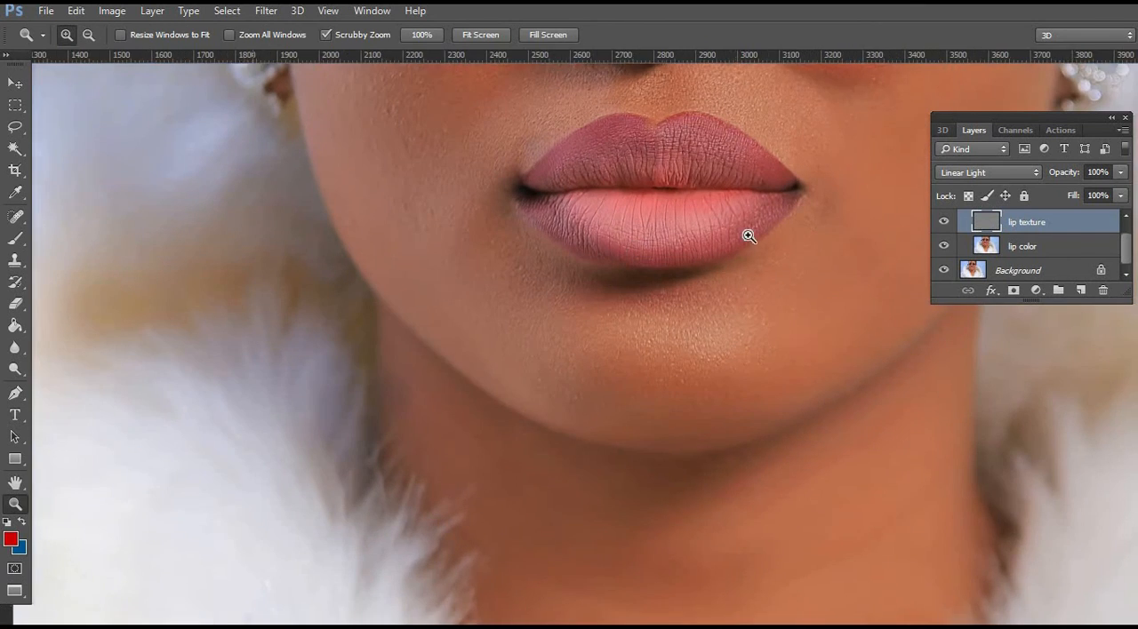
pyautogui.click(749, 235)
pyautogui.moveTo(747, 272); pyautogui.dragTo(747, 318)
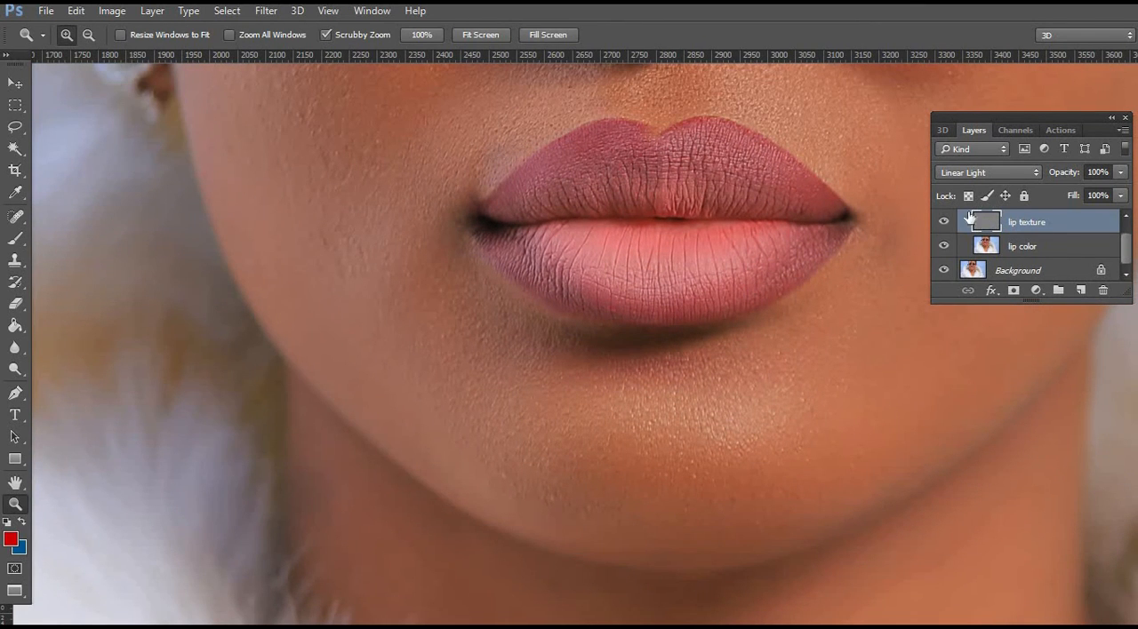
# Collapse Group 1 and toggle its visibility repeatedly to compare the lips before and after retouching.
pyautogui.hotkey('ctrl', 'g')
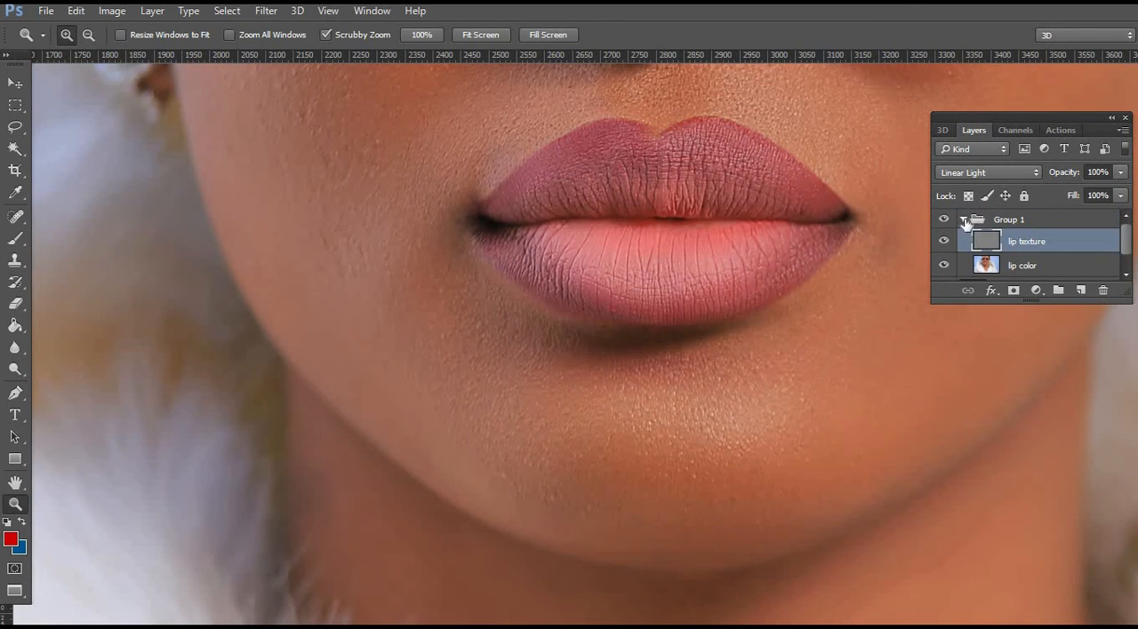
pyautogui.click(963, 219)
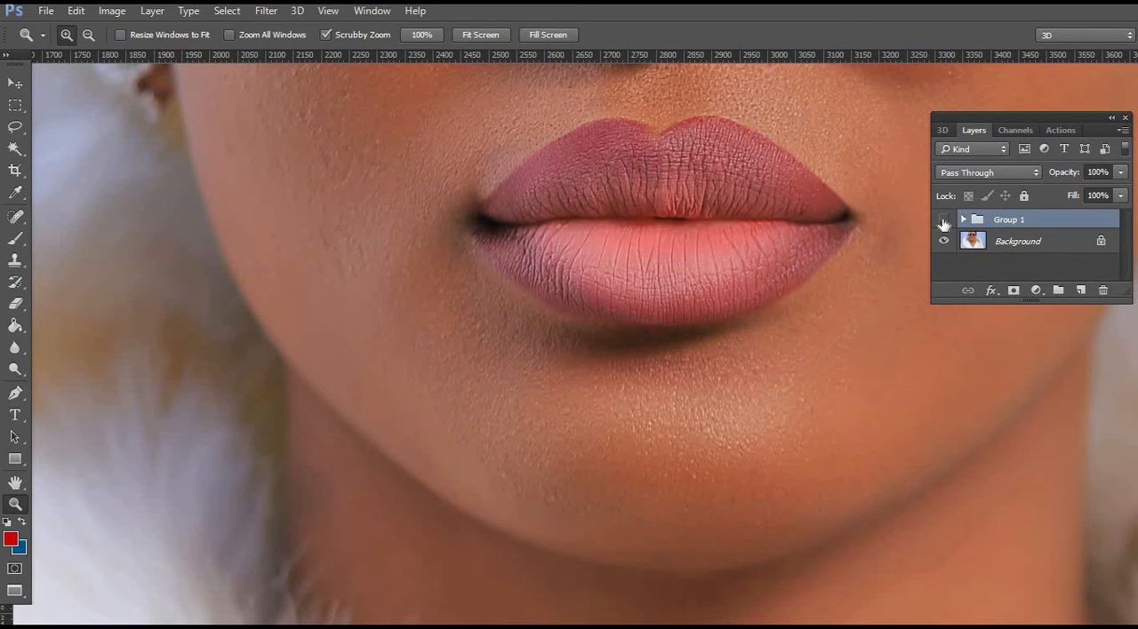
pyautogui.click(944, 219)
pyautogui.click(945, 220)
pyautogui.click(944, 220)
pyautogui.click(944, 220)
pyautogui.click(945, 220)
pyautogui.click(944, 219)
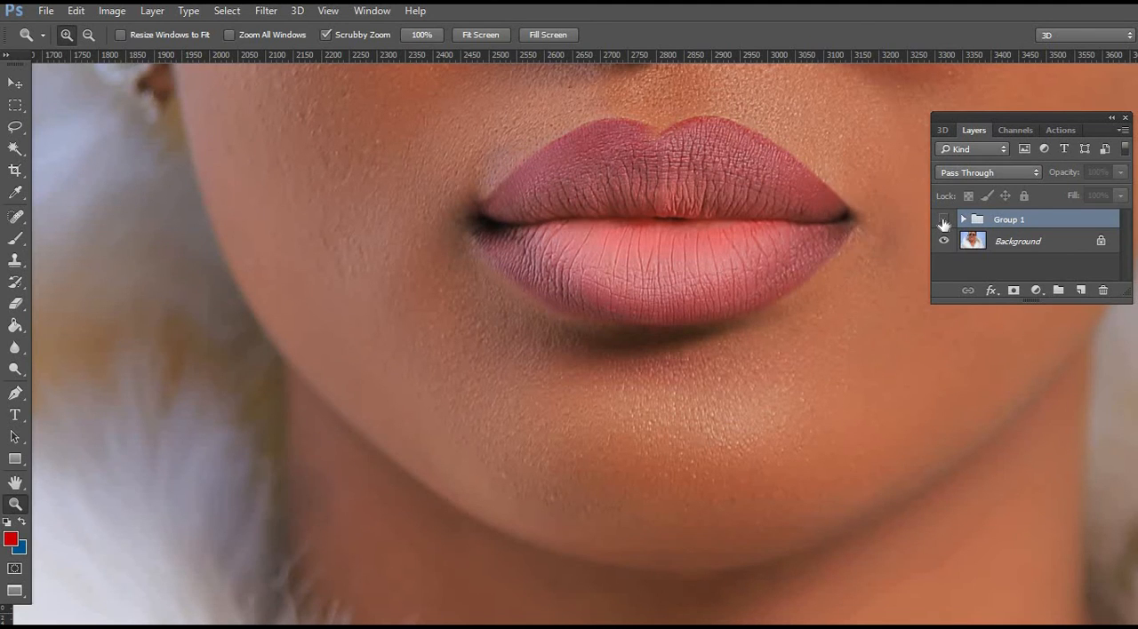
pyautogui.click(944, 220)
pyautogui.click(944, 219)
pyautogui.click(944, 219)
pyautogui.click(944, 219)
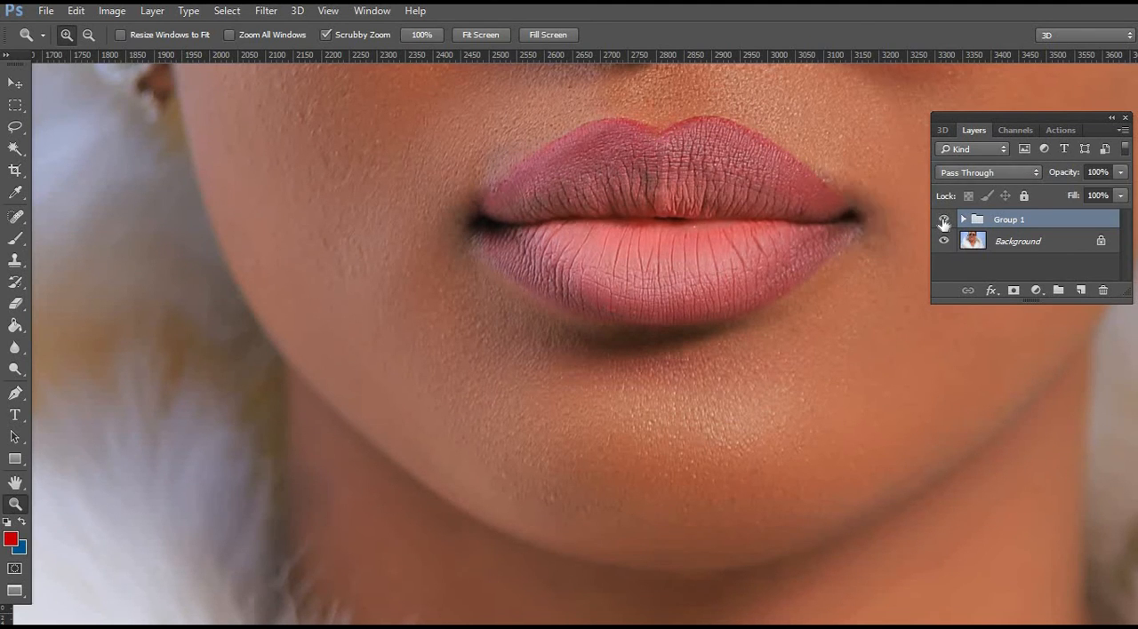
pyautogui.click(944, 220)
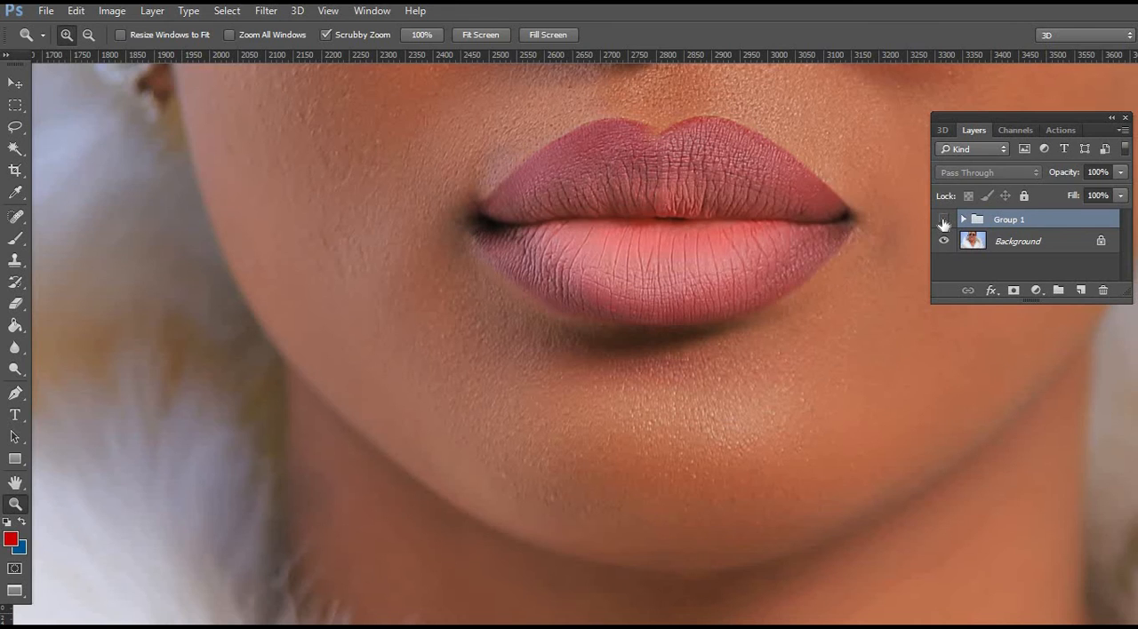
# Switch Group 1 off and on several more times to check the retouched lips against the original.
pyautogui.click(945, 220)
pyautogui.click(944, 219)
pyautogui.click(944, 219)
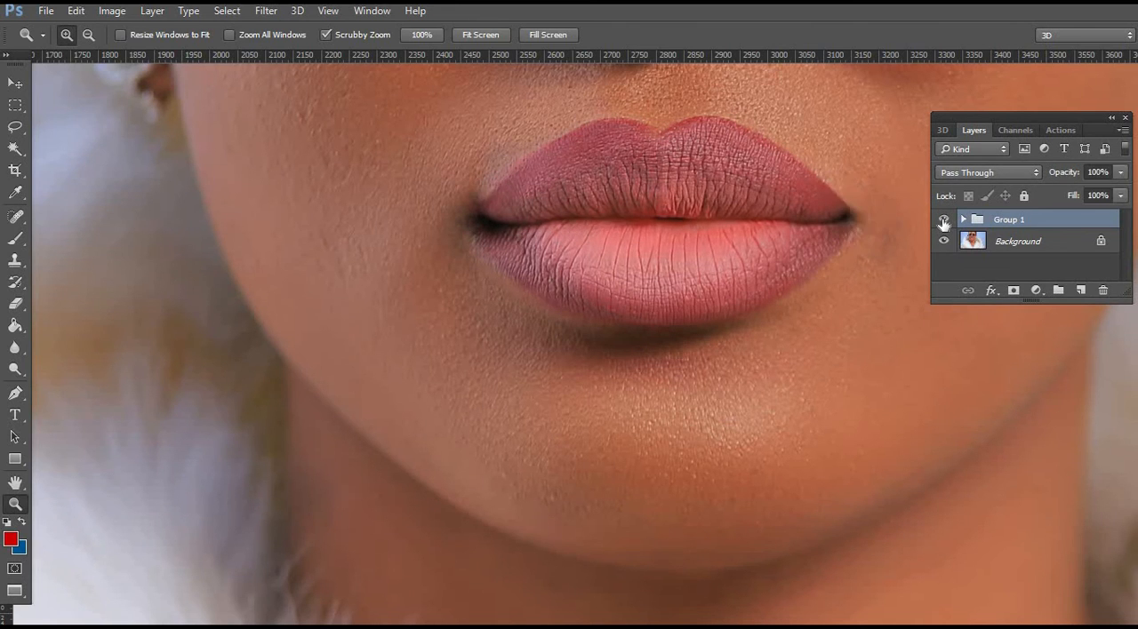
pyautogui.click(944, 221)
pyautogui.click(944, 220)
pyautogui.click(944, 220)
pyautogui.click(944, 220)
pyautogui.click(944, 220)
# Expand Group 1, add a new layer directly above the lip color layer, and enlarge the layer list to show the full stack.
pyautogui.click(963, 219)
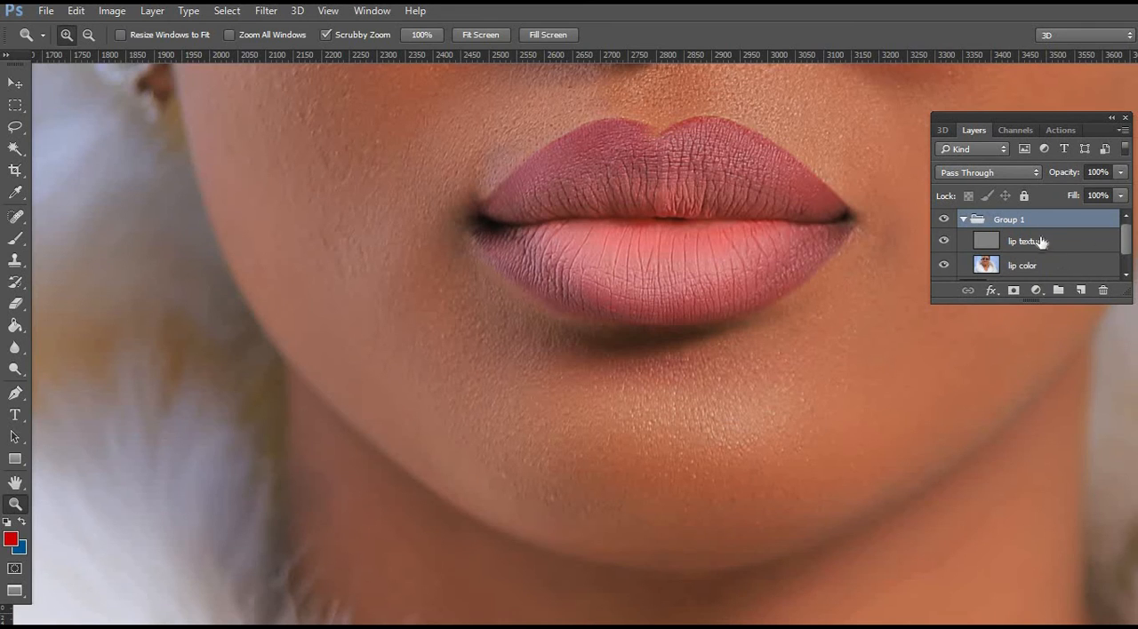
pyautogui.click(1060, 268)
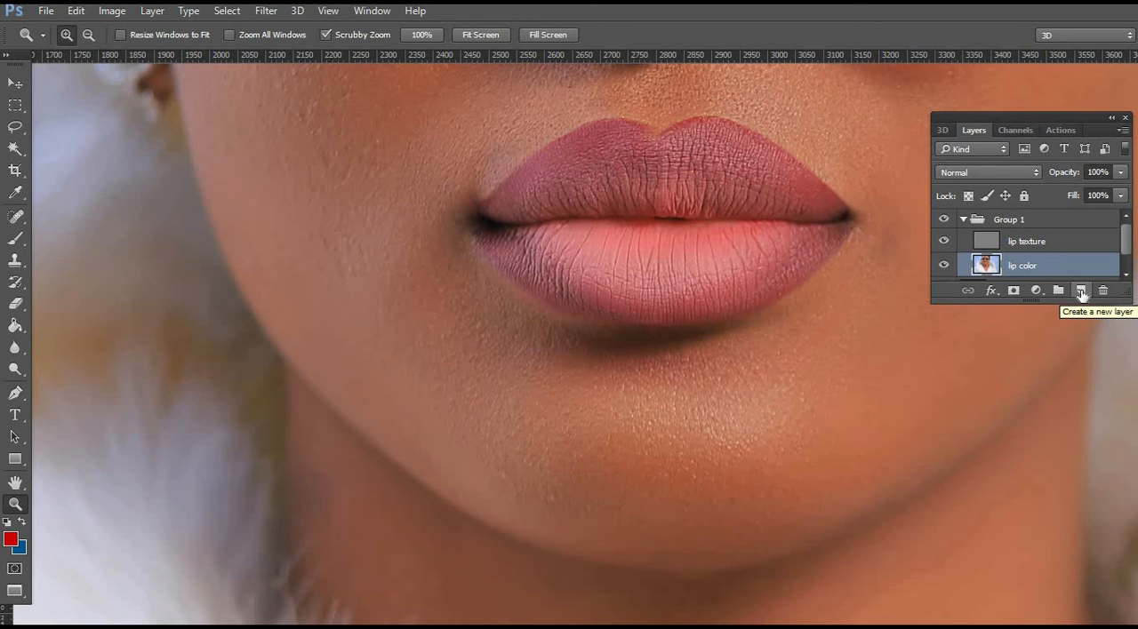
pyautogui.click(1081, 292)
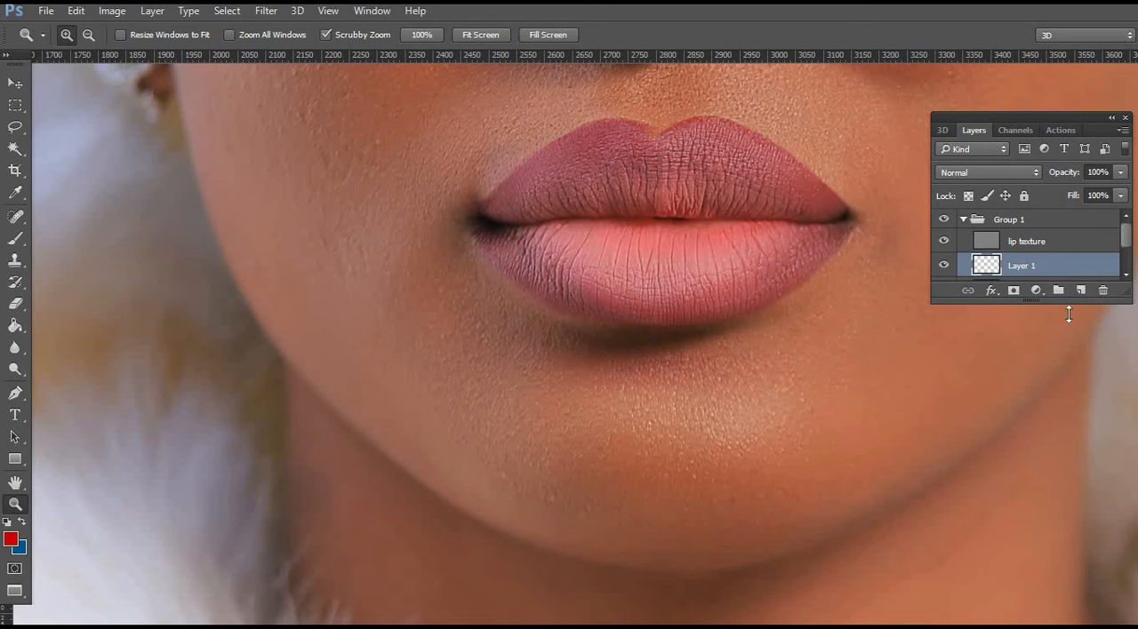
pyautogui.moveTo(1067, 303); pyautogui.dragTo(1080, 422)
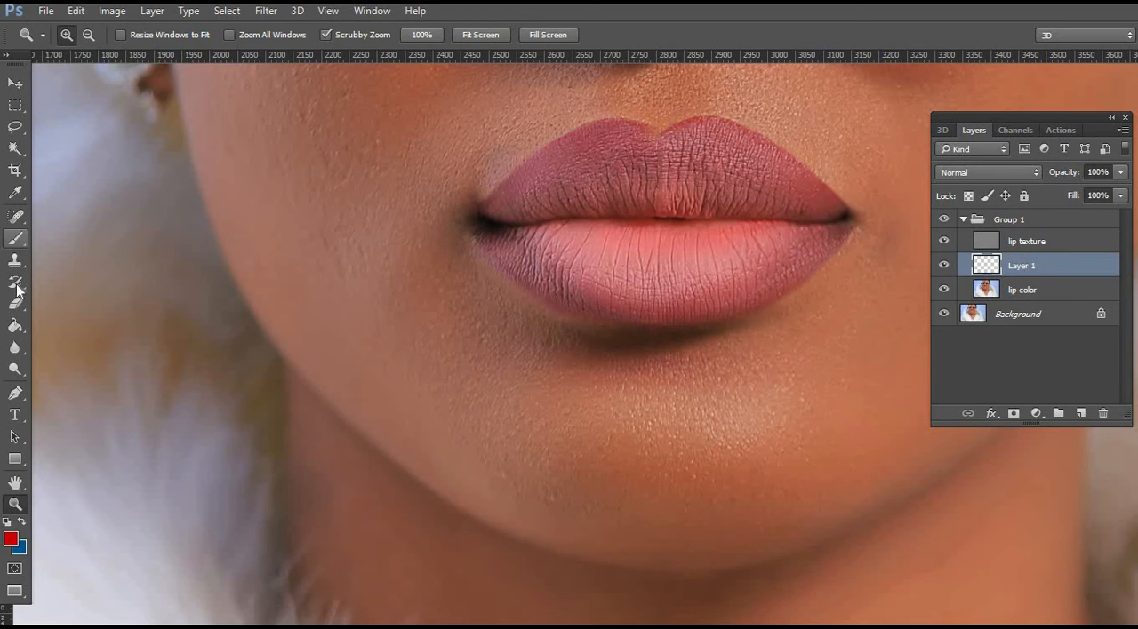
# Set up a soft 80 px Brush with 100% opacity and 100% flow, using a colour sampled from the upper lip.
pyautogui.click(15, 239)
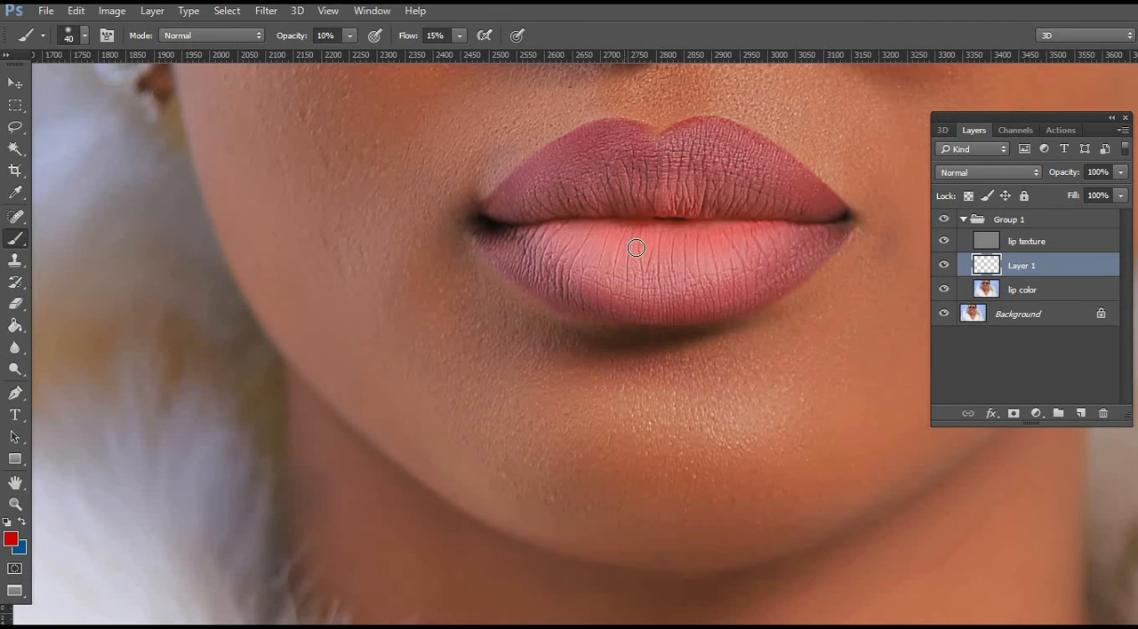
pyautogui.rightClick(725, 311)
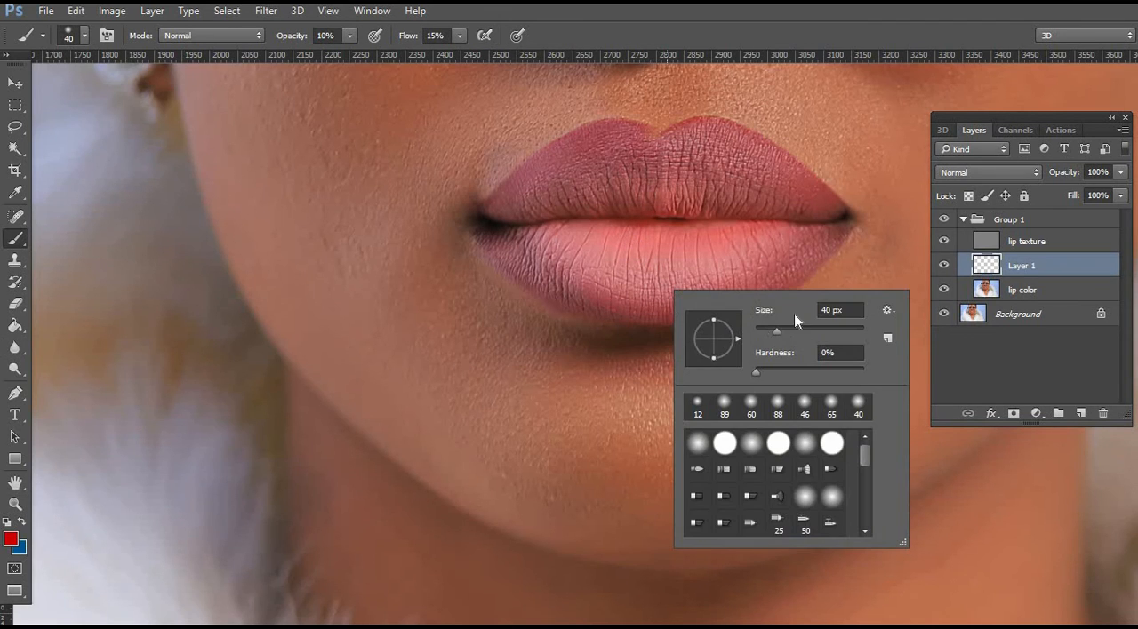
pyautogui.click(798, 330)
pyautogui.keyDown('alt'); pyautogui.click(614, 132); pyautogui.keyUp('alt')
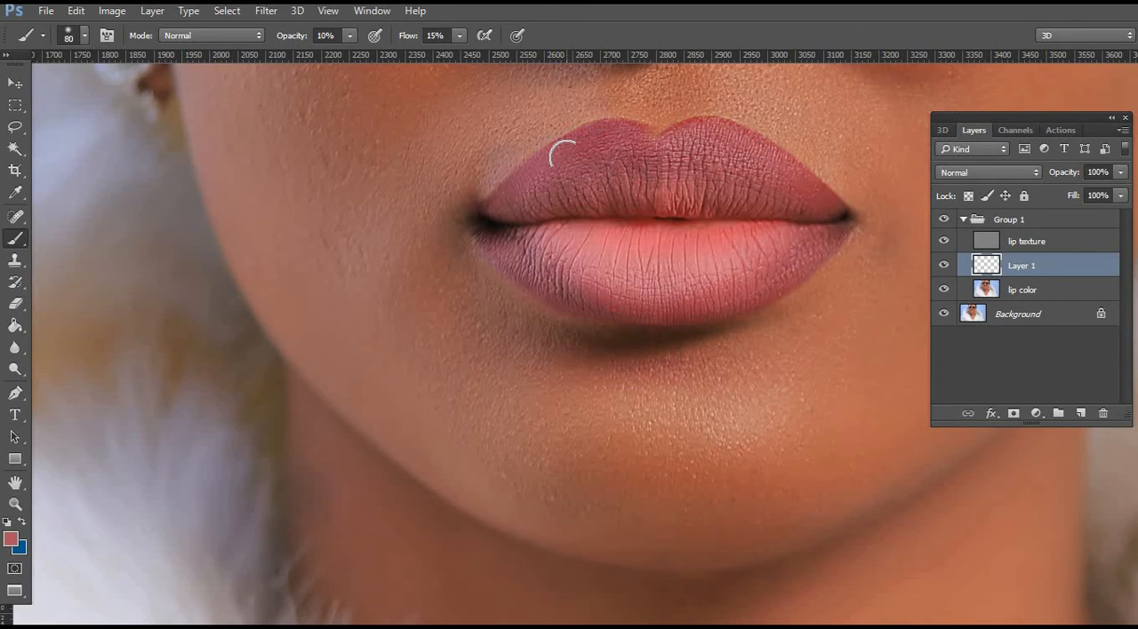
pyautogui.click(351, 37)
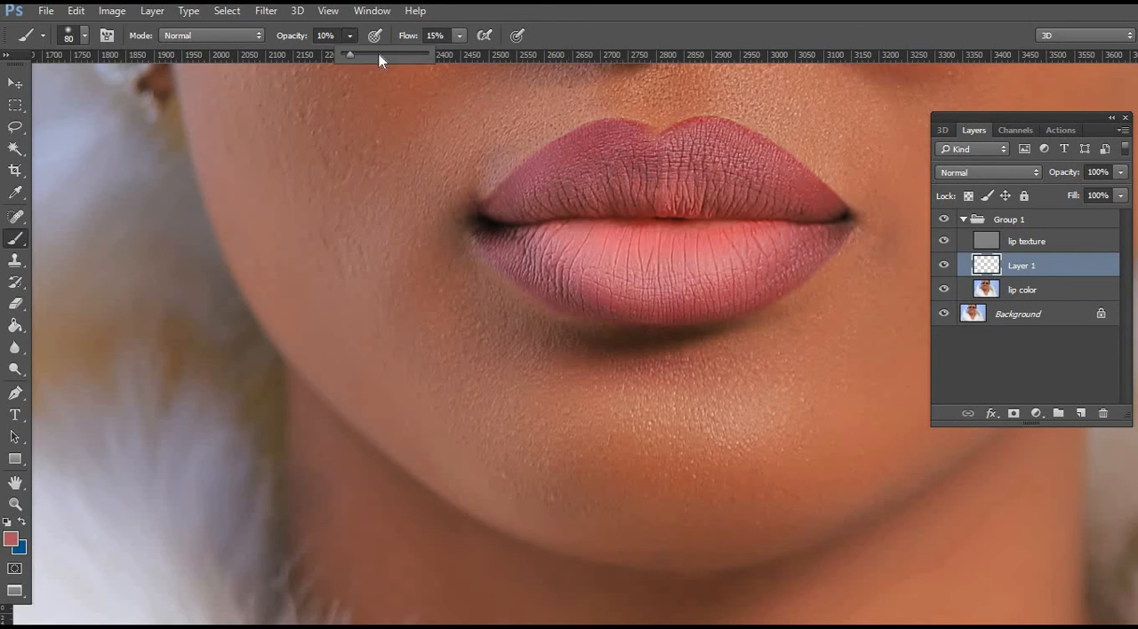
pyautogui.click(460, 41)
pyautogui.moveTo(456, 52); pyautogui.dragTo(770, 77)
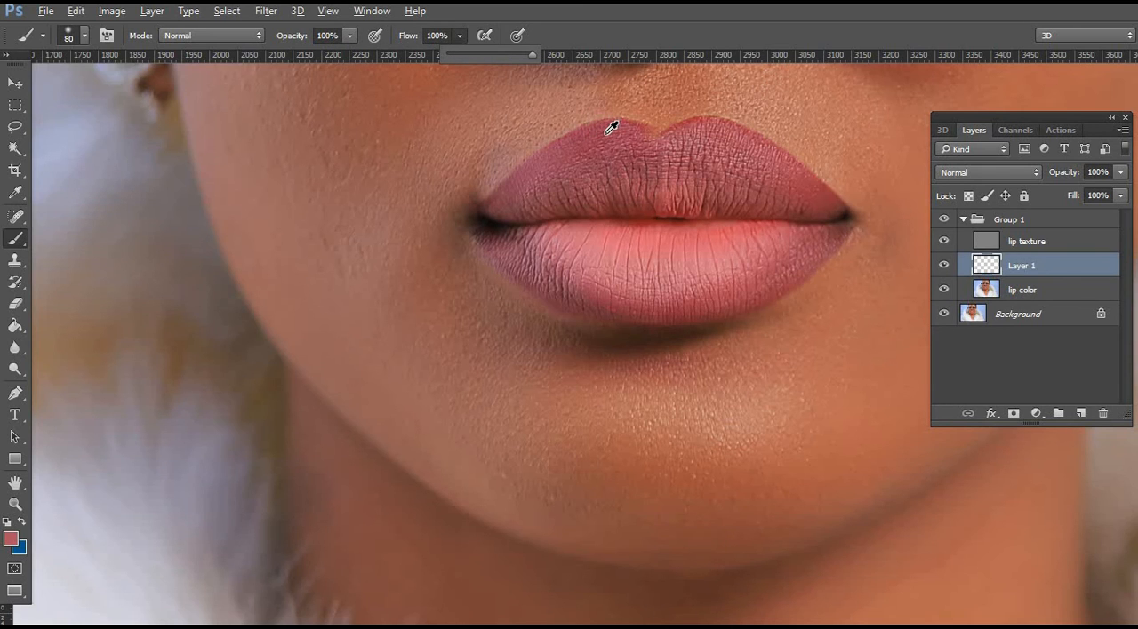
# Paint the upper lip's outer area with its sampled dark pink, and the inner lips with a lighter pink sampled near the centre.
pyautogui.keyDown('alt'); pyautogui.click(611, 128); pyautogui.keyUp('alt')
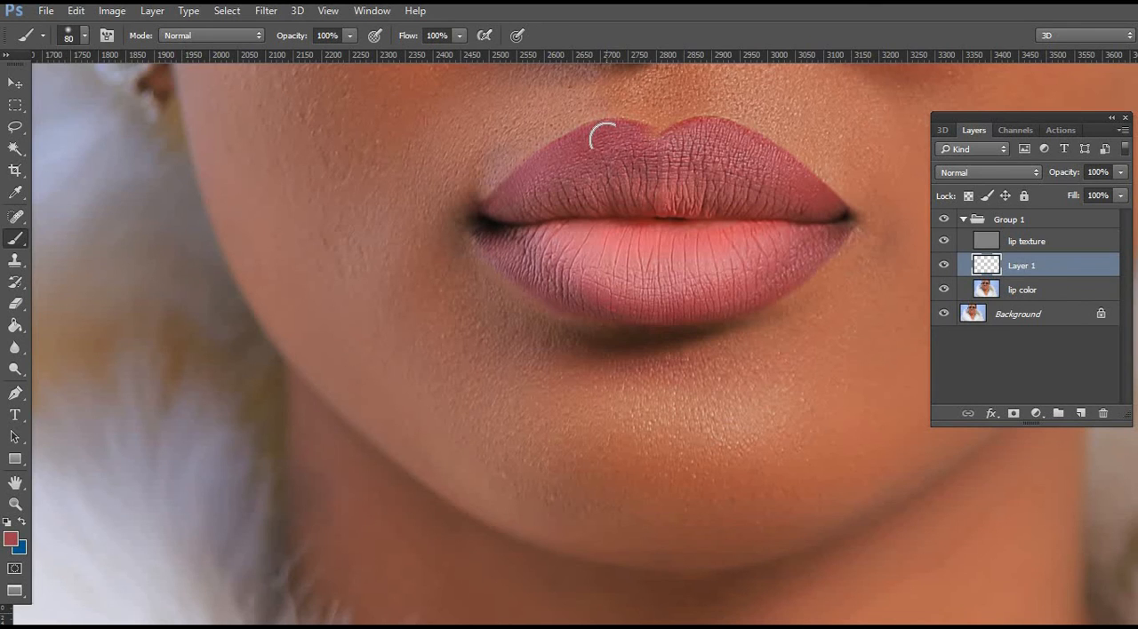
pyautogui.moveTo(604, 133)
pyautogui.mouseDown()
pyautogui.moveTo(559, 152)
pyautogui.moveTo(505, 201)
pyautogui.moveTo(628, 139)
pyautogui.moveTo(712, 138)
pyautogui.moveTo(812, 204)
pyautogui.moveTo(681, 209)
pyautogui.mouseUp()
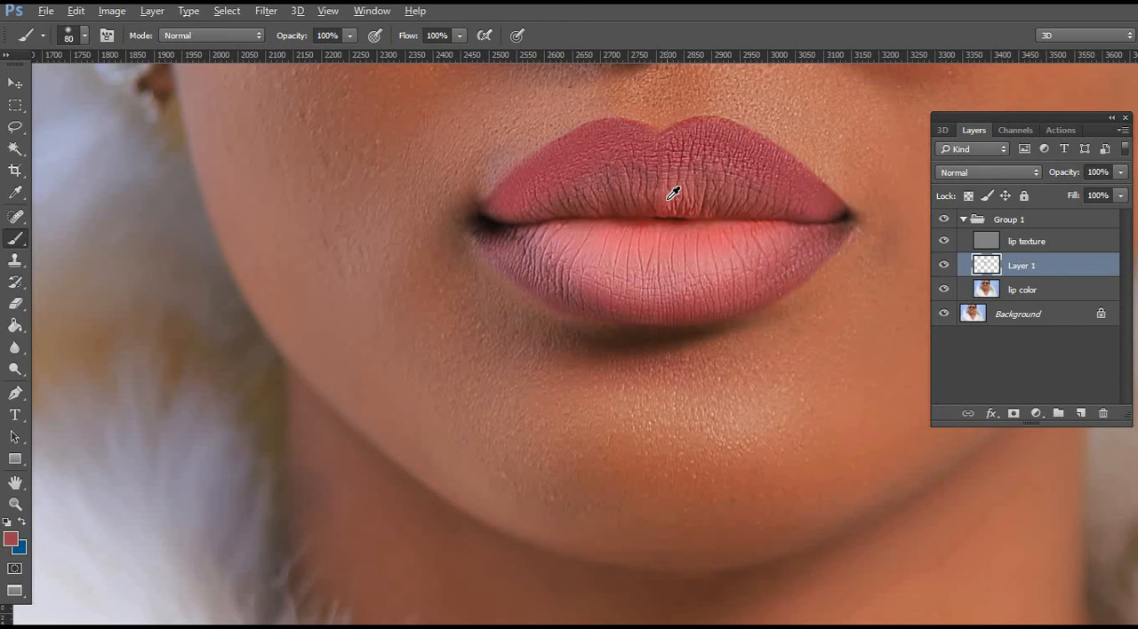
pyautogui.press('alt')
pyautogui.press('alt')
pyautogui.keyDown('alt'); pyautogui.click(669, 197); pyautogui.keyUp('alt')
pyautogui.moveTo(762, 202)
pyautogui.mouseDown()
pyautogui.moveTo(665, 185)
pyautogui.moveTo(578, 197)
pyautogui.mouseUp()
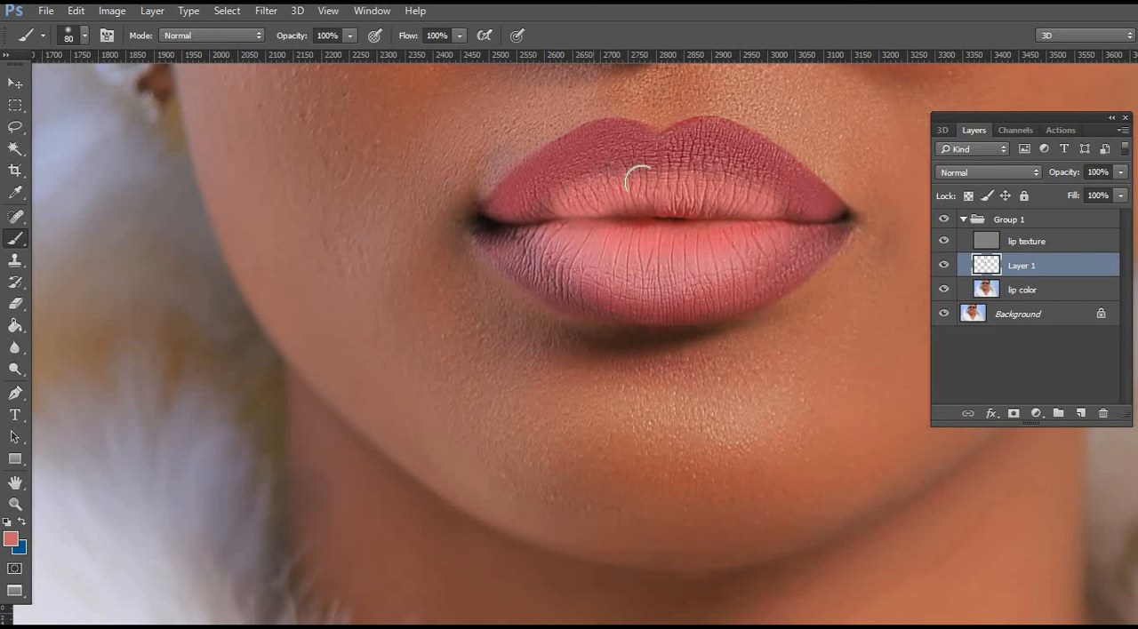
pyautogui.moveTo(756, 196)
pyautogui.mouseDown()
pyautogui.moveTo(540, 208)
pyautogui.moveTo(746, 209)
pyautogui.moveTo(572, 222)
pyautogui.moveTo(555, 220)
pyautogui.moveTo(778, 219)
pyautogui.mouseUp()
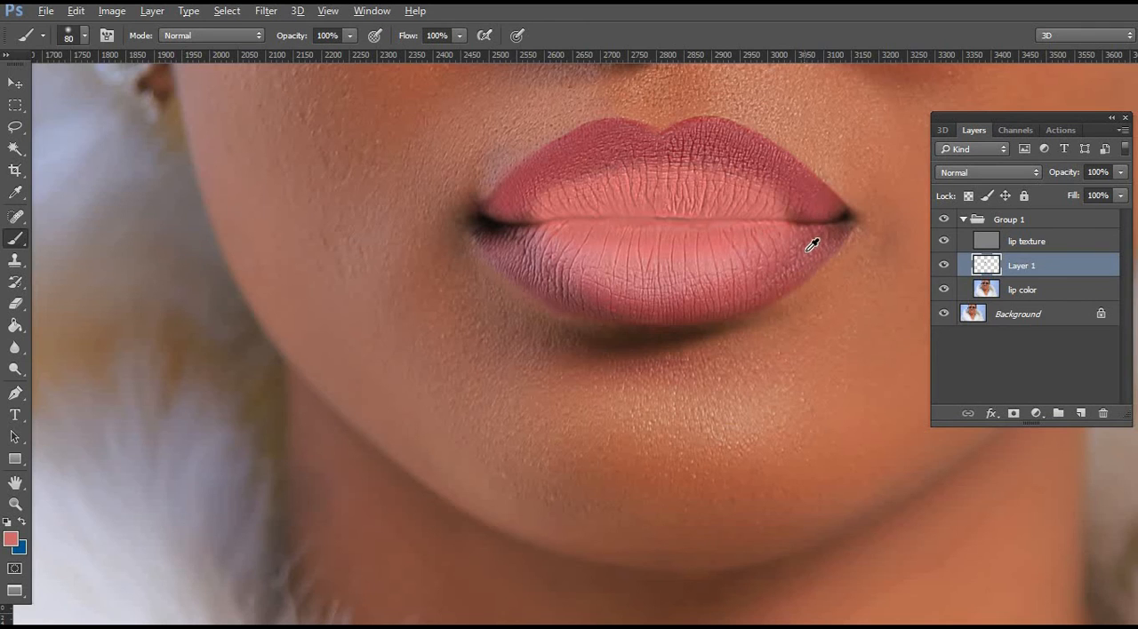
# Paint the lower lip's outer band from corner to corner with darker tones sampled from its sides.
pyautogui.keyDown('alt'); pyautogui.click(812, 248); pyautogui.keyUp('alt')
pyautogui.moveTo(783, 277); pyautogui.dragTo(742, 301)
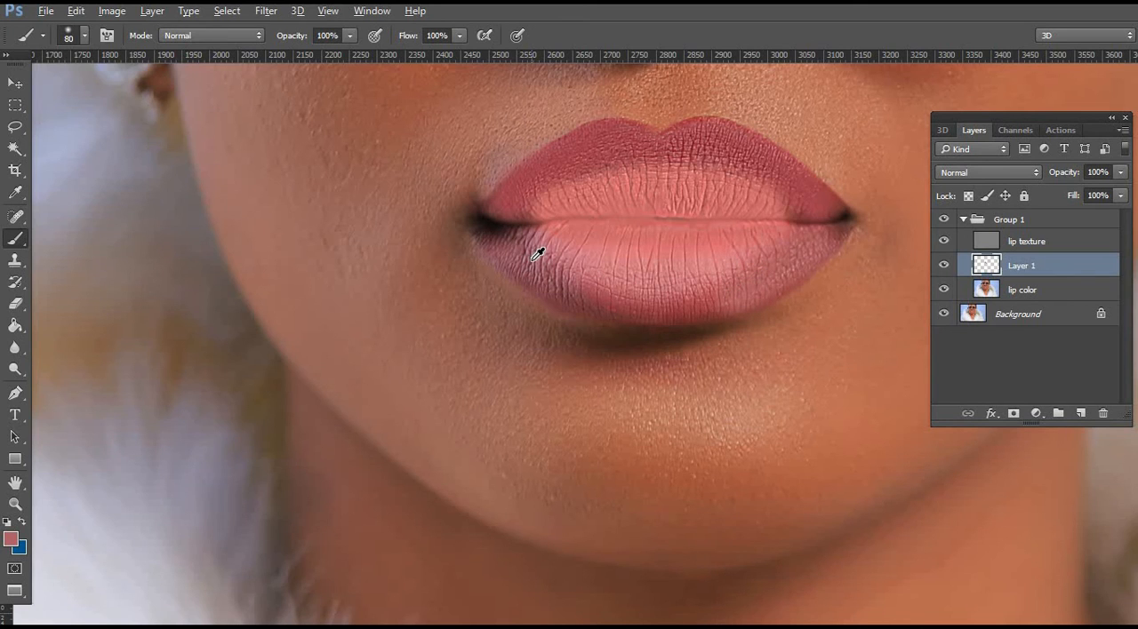
pyautogui.moveTo(533, 254)
pyautogui.mouseDown()
pyautogui.moveTo(559, 279)
pyautogui.moveTo(615, 300)
pyautogui.moveTo(689, 293)
pyautogui.moveTo(752, 259)
pyautogui.mouseUp()
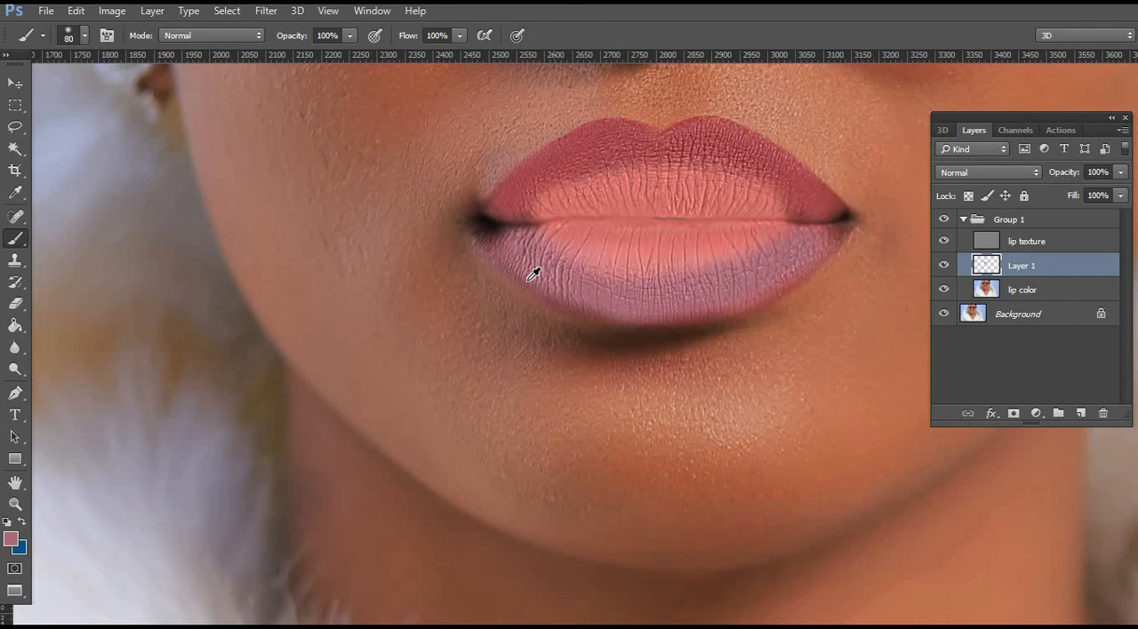
pyautogui.keyDown('alt'); pyautogui.click(521, 279); pyautogui.keyUp('alt')
pyautogui.moveTo(516, 260)
pyautogui.mouseDown()
pyautogui.moveTo(606, 295)
pyautogui.moveTo(593, 295)
pyautogui.moveTo(515, 256)
pyautogui.moveTo(610, 297)
pyautogui.moveTo(699, 298)
pyautogui.moveTo(731, 295)
pyautogui.moveTo(822, 237)
pyautogui.moveTo(760, 274)
pyautogui.moveTo(677, 299)
pyautogui.moveTo(595, 300)
pyautogui.moveTo(507, 252)
pyautogui.mouseUp()
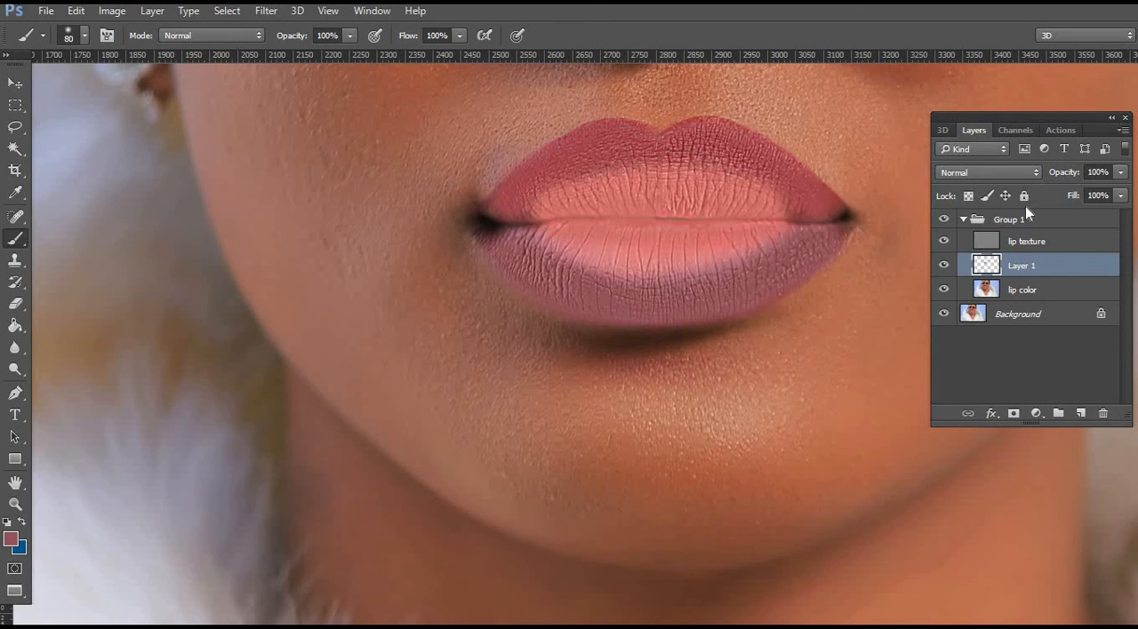
# Apply a Gaussian Blur with a 27.8-pixel radius to the painted lip colour on Layer 1.
pyautogui.click(273, 17)
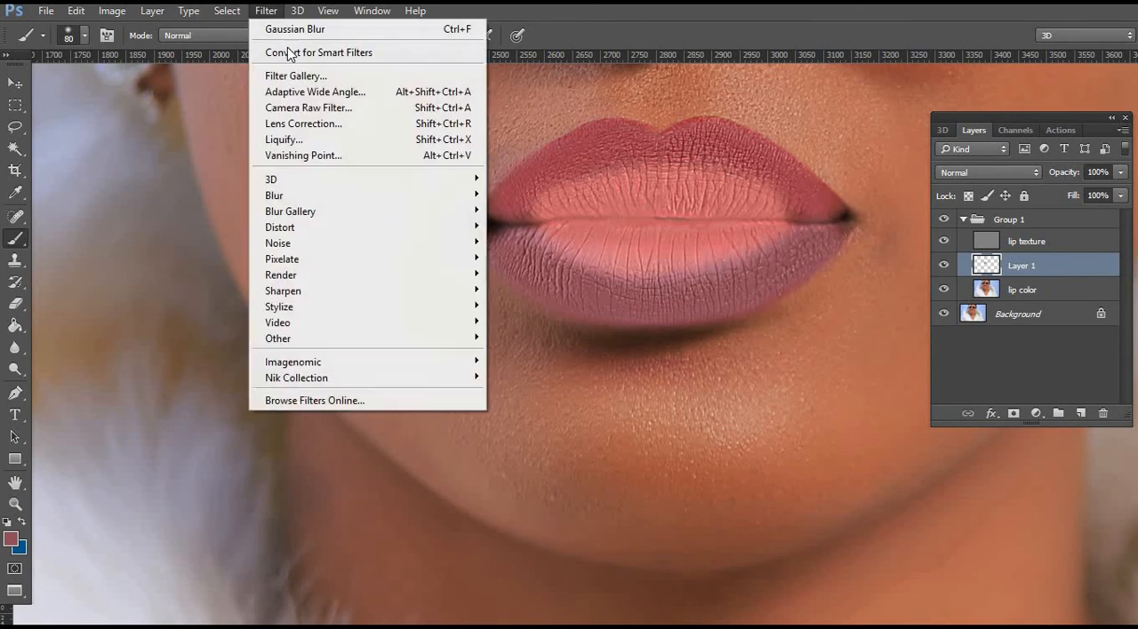
pyautogui.moveTo(423, 202)
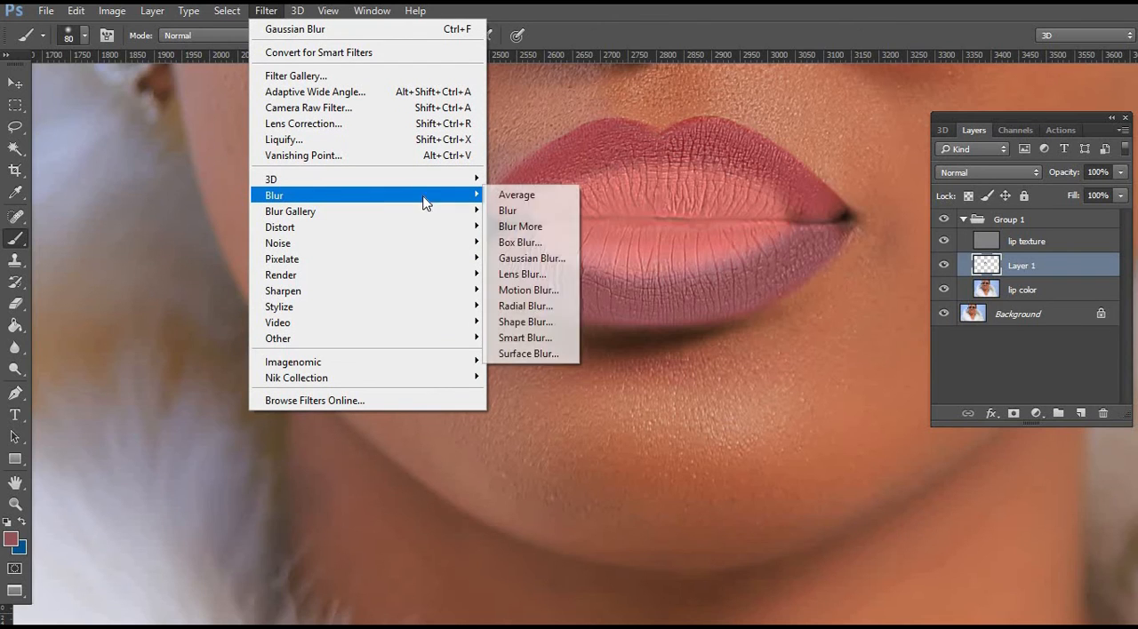
pyautogui.click(546, 259)
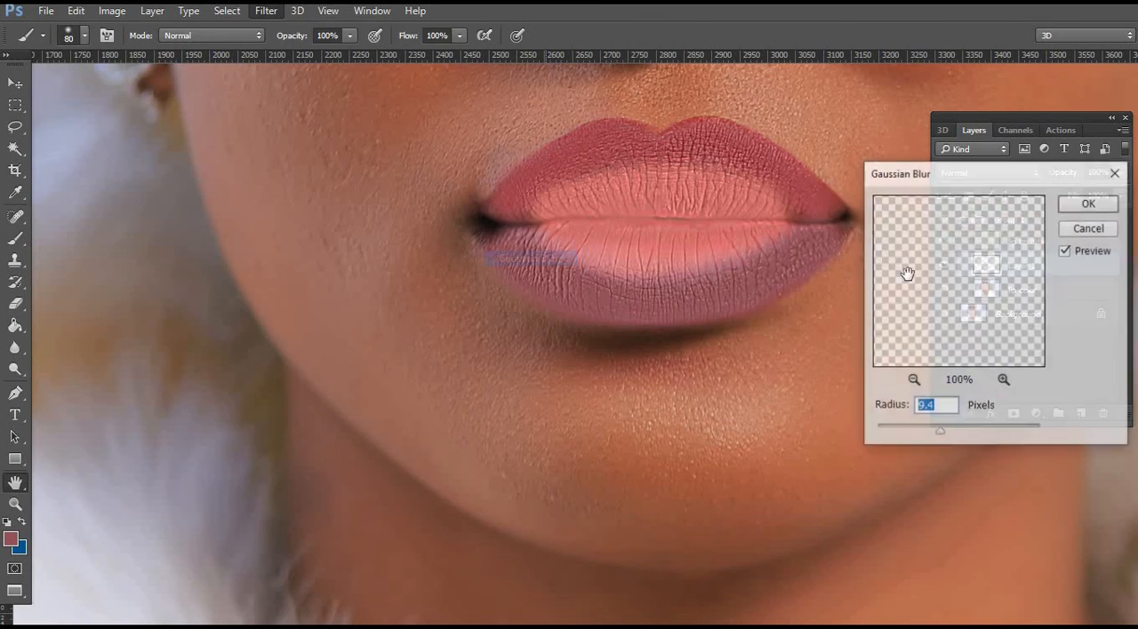
pyautogui.click(968, 429)
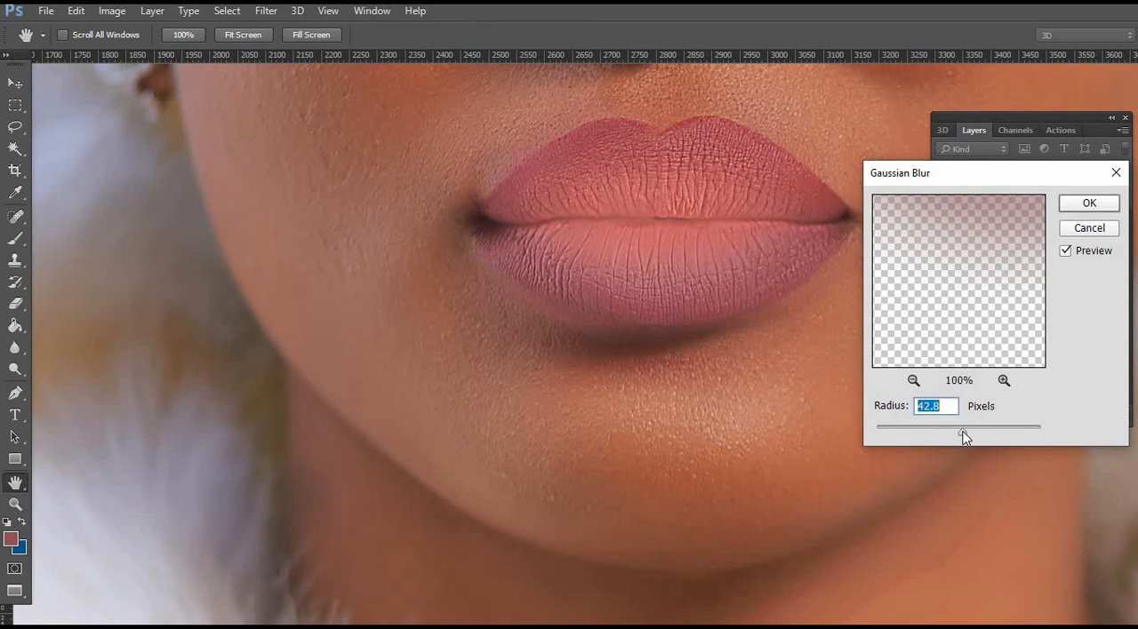
pyautogui.moveTo(965, 436); pyautogui.dragTo(906, 435)
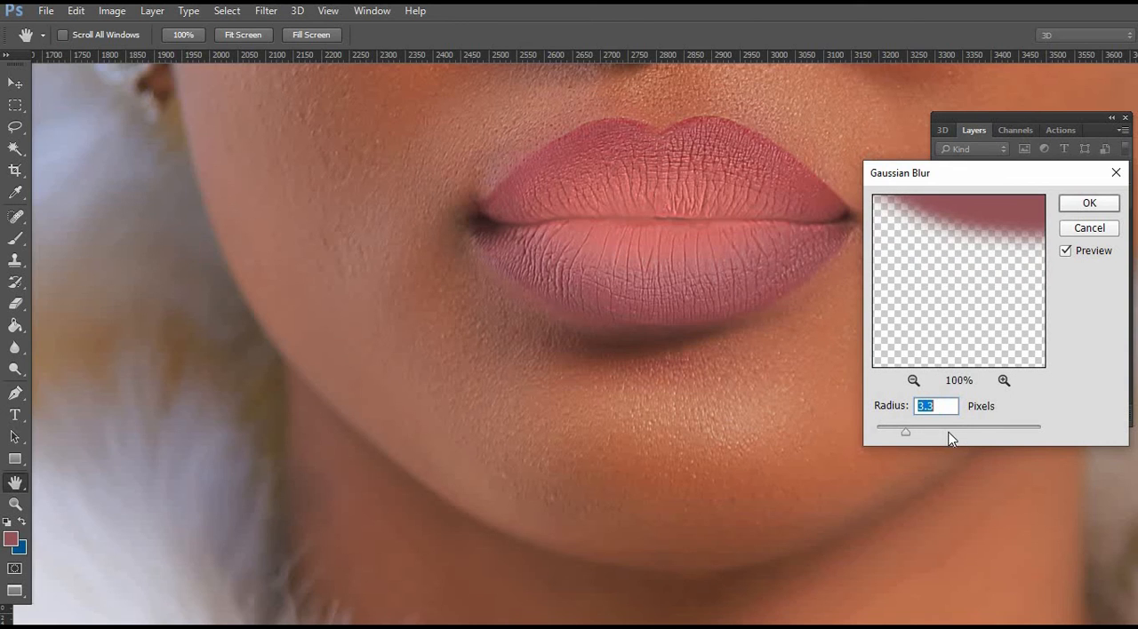
pyautogui.click(913, 381)
pyautogui.click(913, 381)
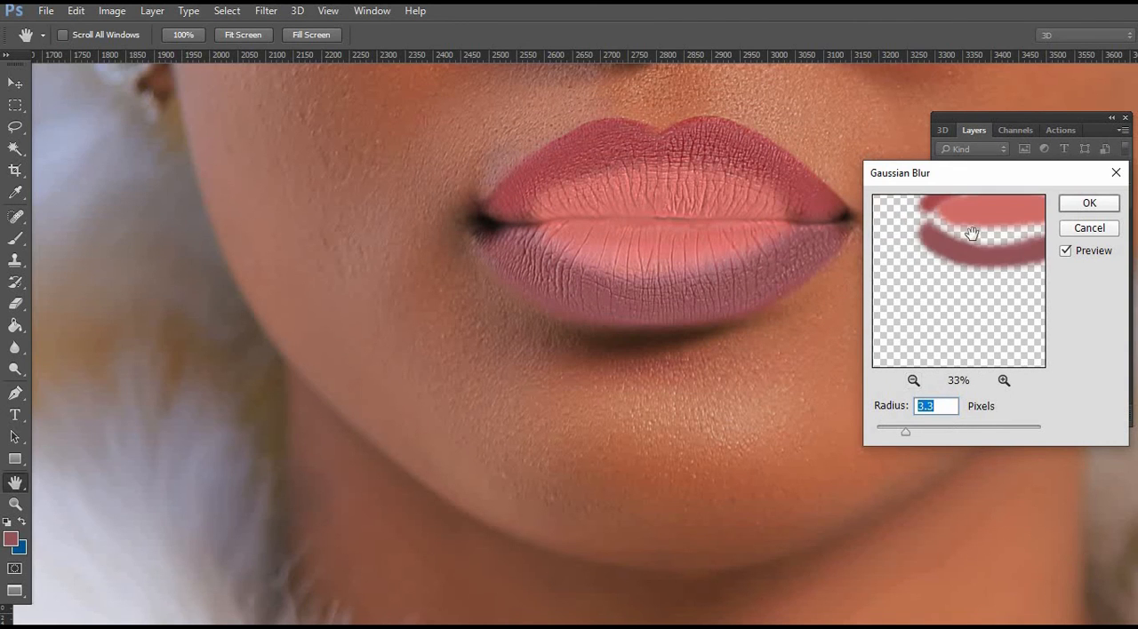
pyautogui.moveTo(973, 239); pyautogui.dragTo(930, 290)
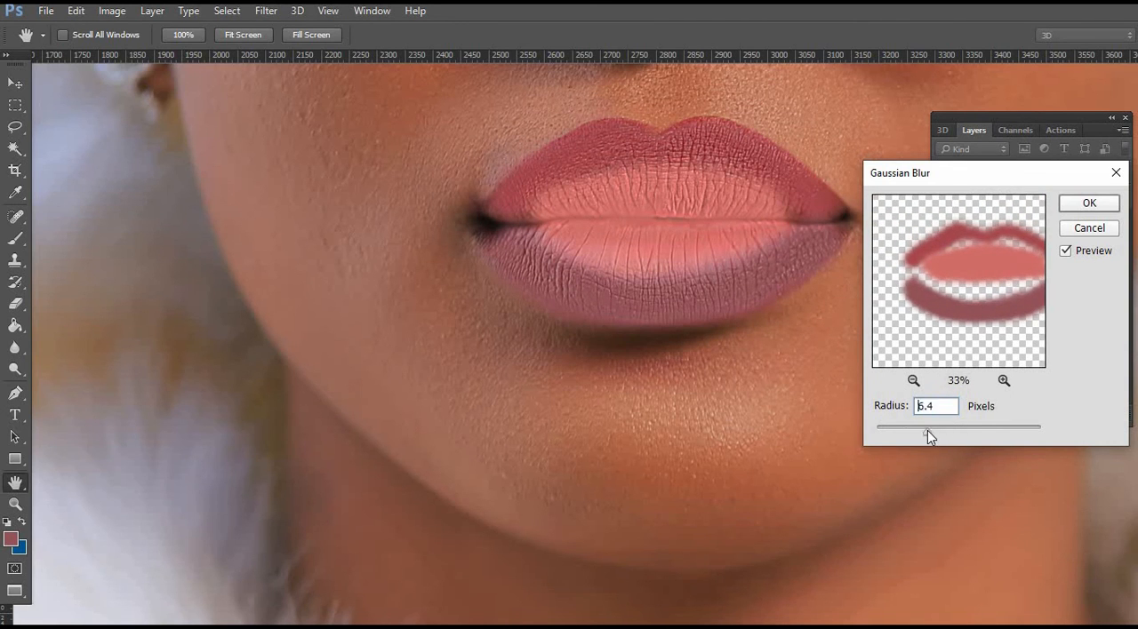
pyautogui.moveTo(949, 436); pyautogui.dragTo(955, 436)
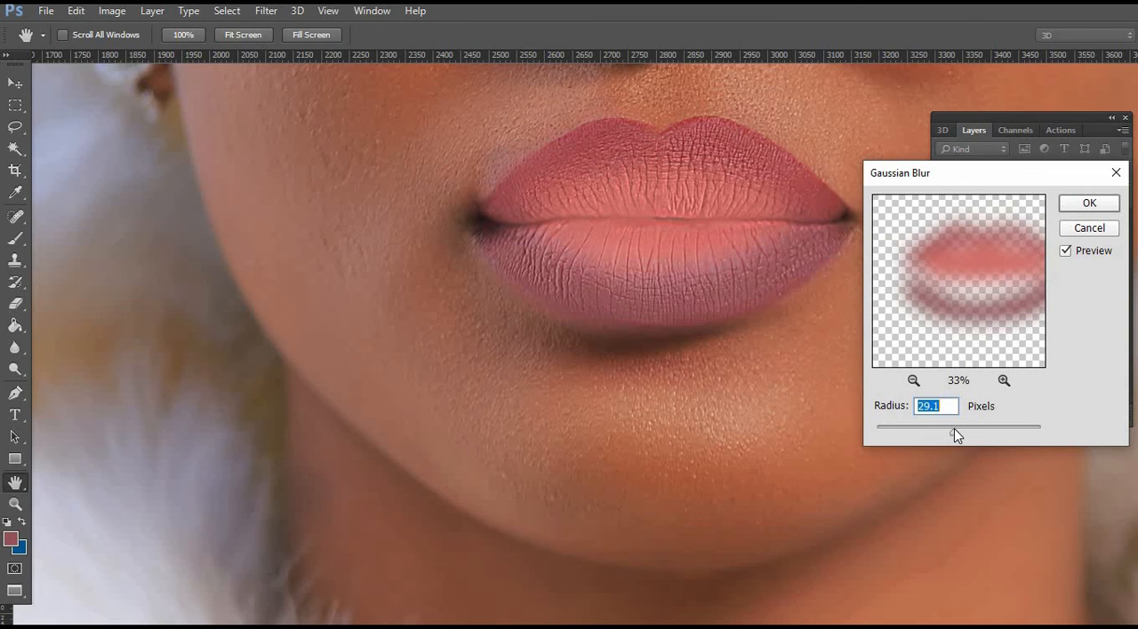
pyautogui.click(1086, 203)
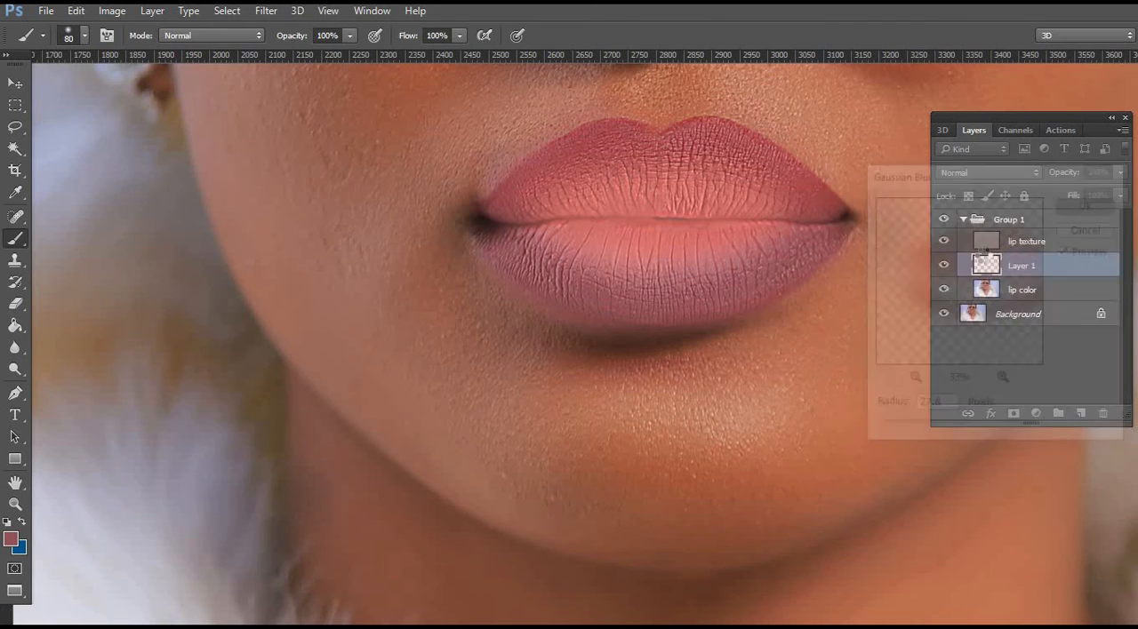
# Set Layer 1's blend mode to Soft Light and toggle the layer's visibility to compare the lip colour.
pyautogui.click(1034, 175)
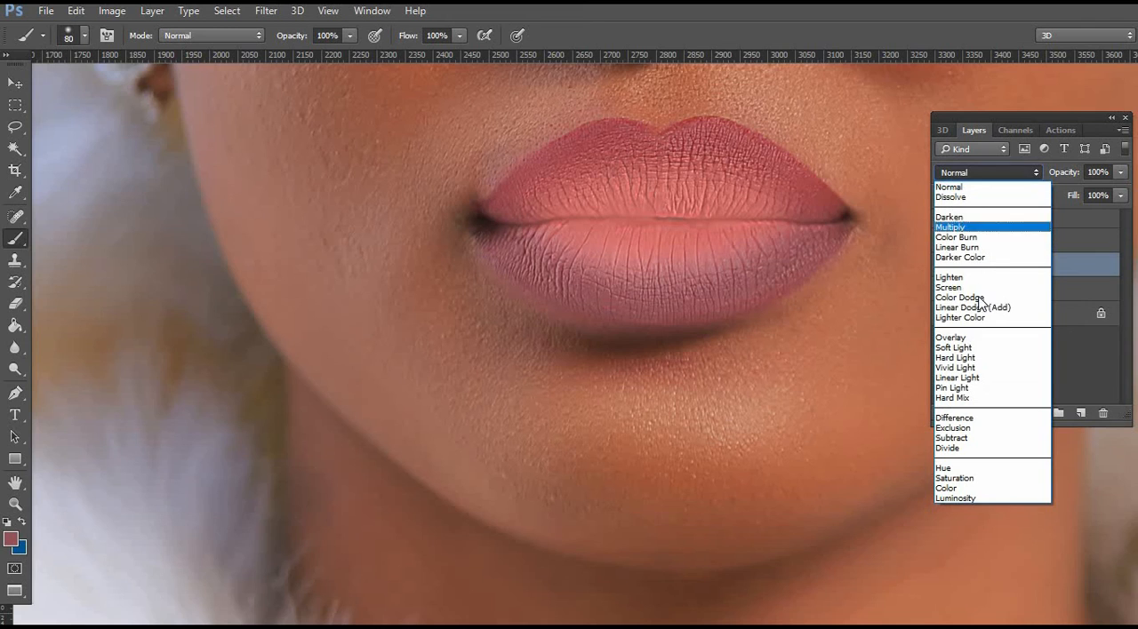
pyautogui.click(965, 347)
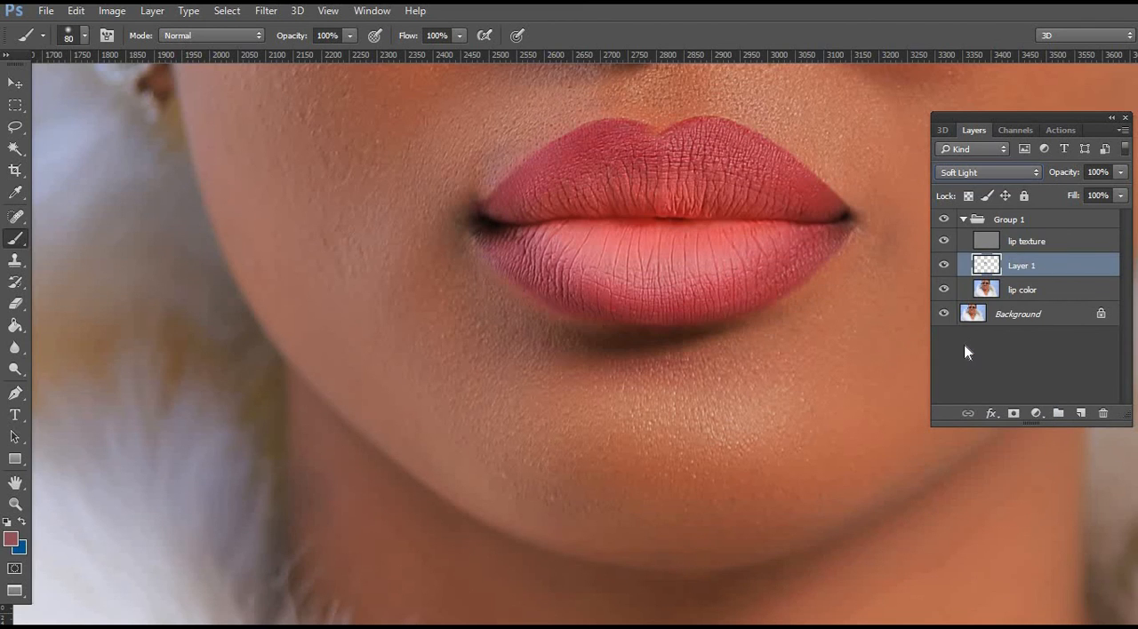
pyautogui.click(944, 267)
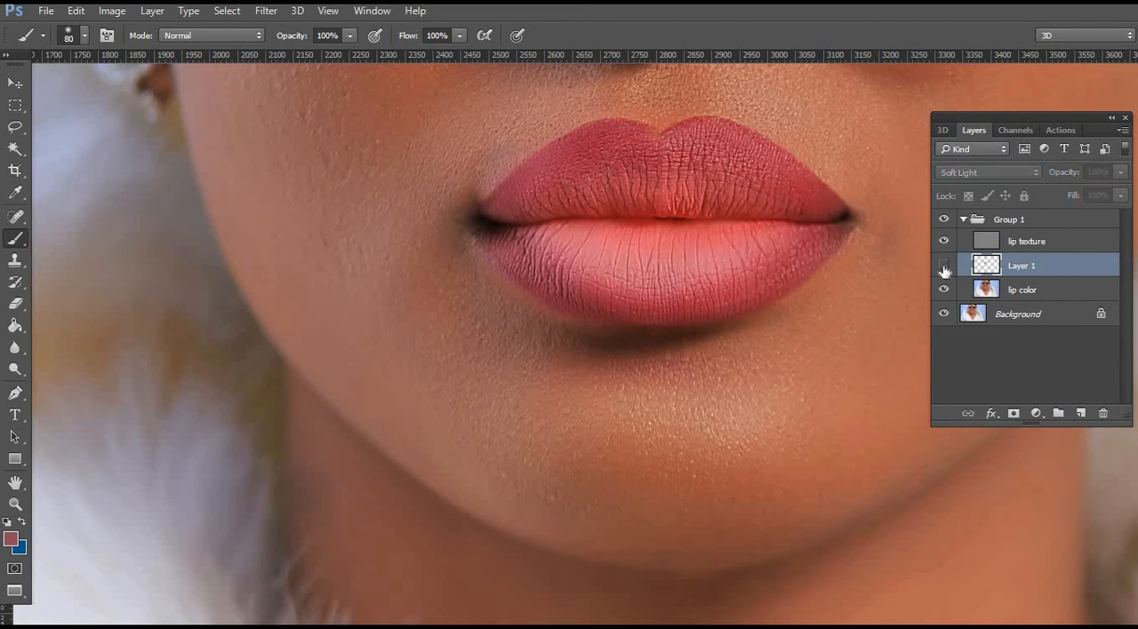
pyautogui.click(944, 267)
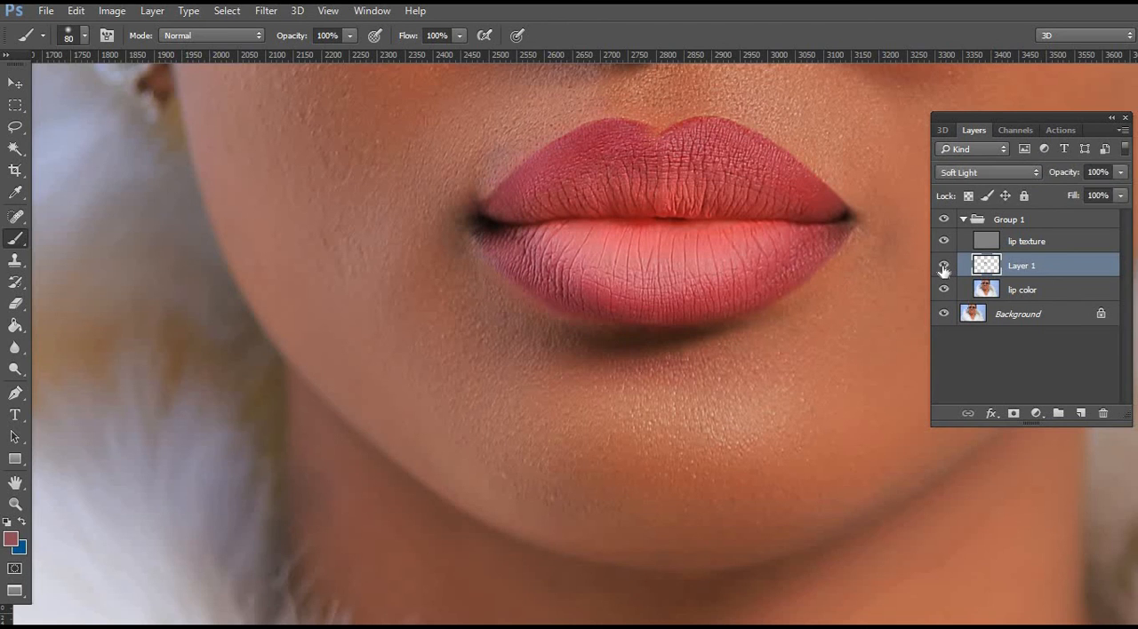
pyautogui.click(944, 266)
pyautogui.click(944, 266)
# Add a layer mask to Layer 1 and mask out colour spill around the lips with a soft 164 px black brush.
pyautogui.click(1013, 414)
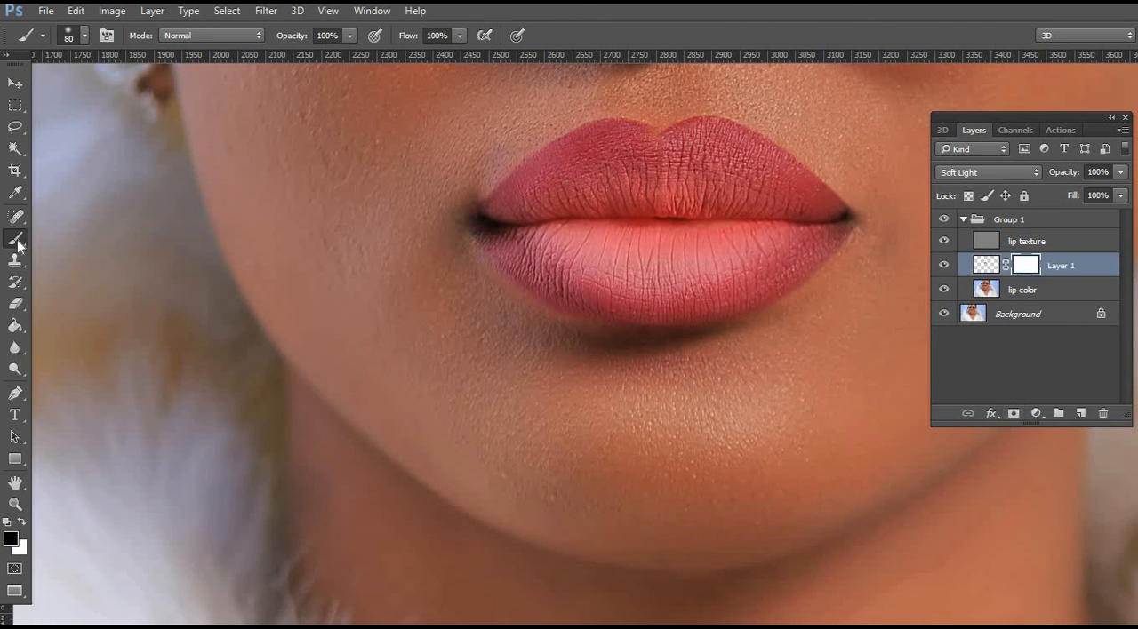
pyautogui.rightClick(317, 264)
pyautogui.click(476, 305)
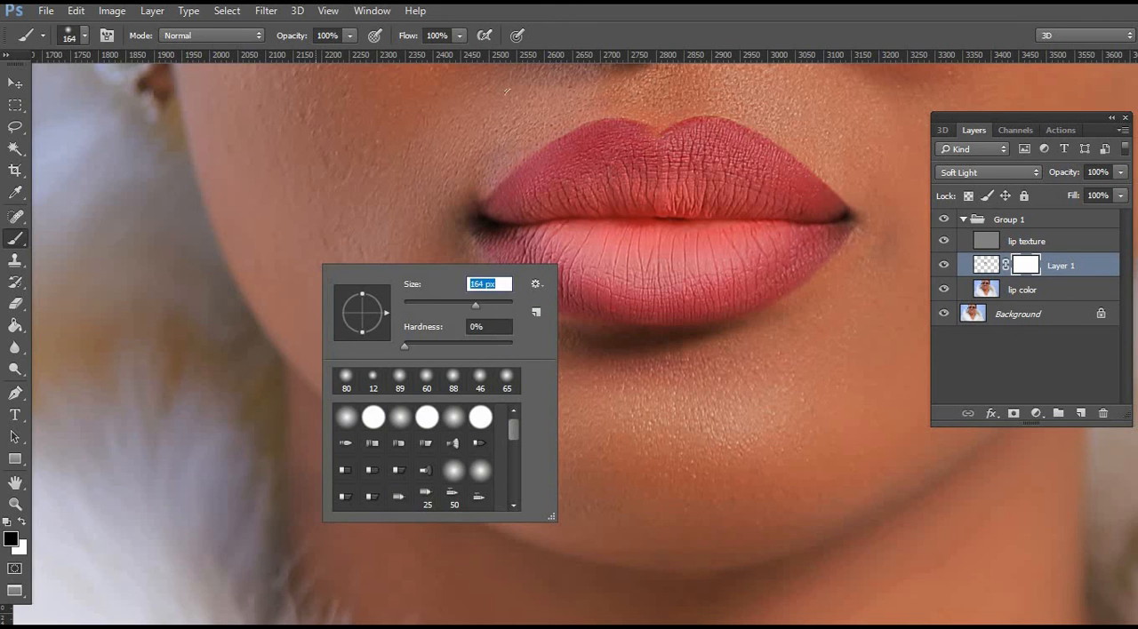
pyautogui.press('Return')
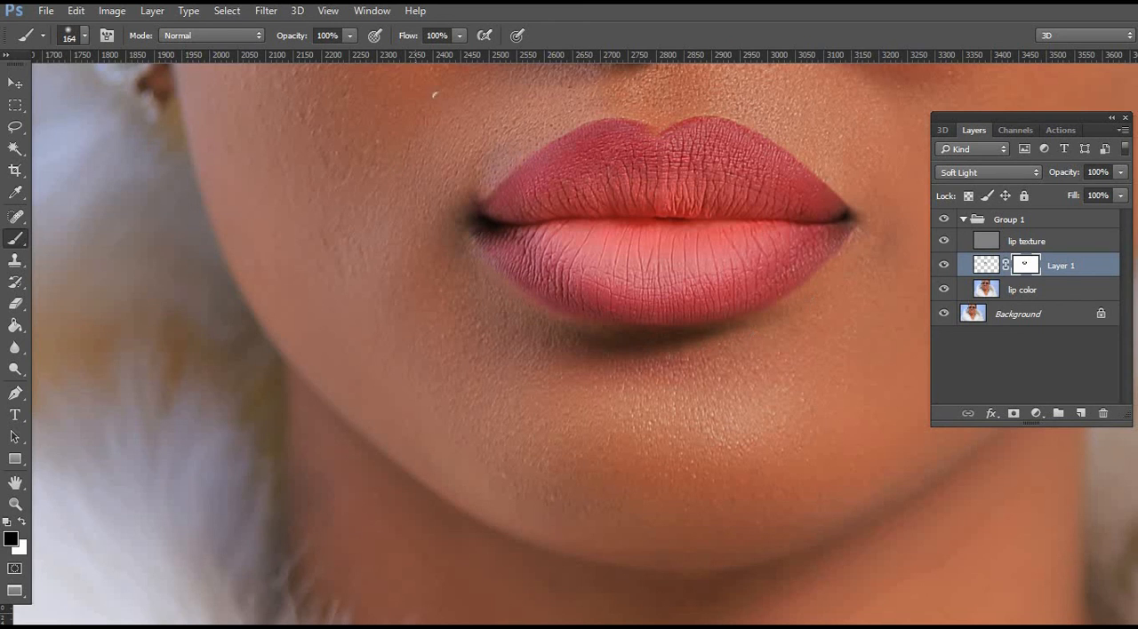
# Check the recoloured lips in the wider portrait, with Layer 1 selected.
pyautogui.keyDown('alt'); pyautogui.click(463, 192); pyautogui.keyUp('alt')
pyautogui.keyDown('alt'); pyautogui.click(462, 192); pyautogui.keyUp('alt')
pyautogui.keyDown('alt'); pyautogui.click(462, 192); pyautogui.keyUp('alt')
pyautogui.keyDown('alt'); pyautogui.click(462, 192); pyautogui.keyUp('alt')
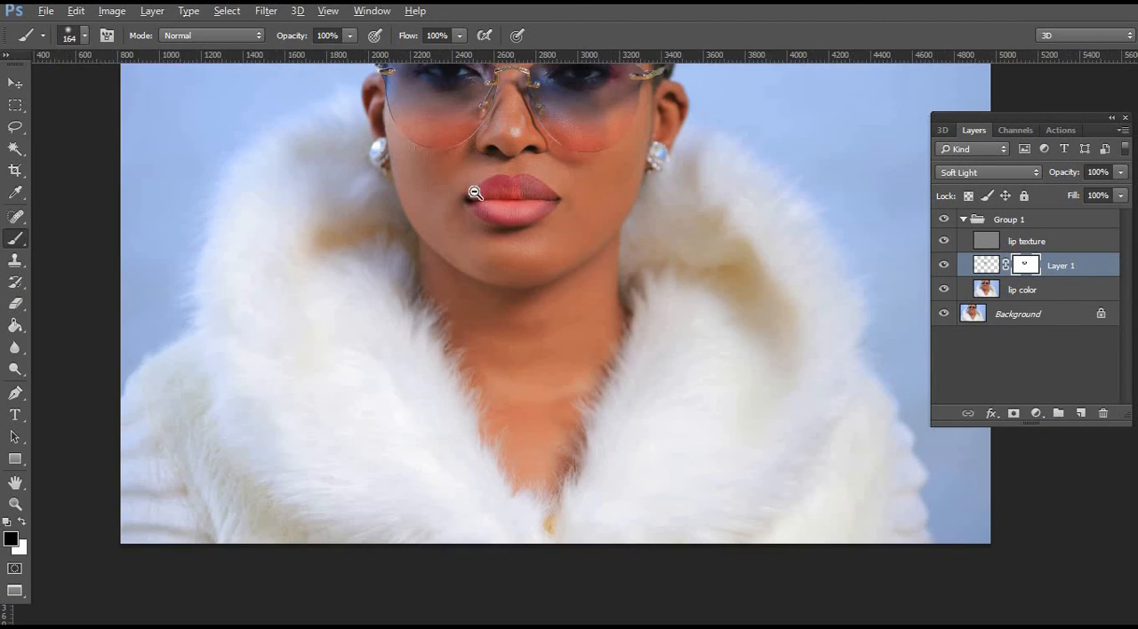
pyautogui.click(1084, 267)
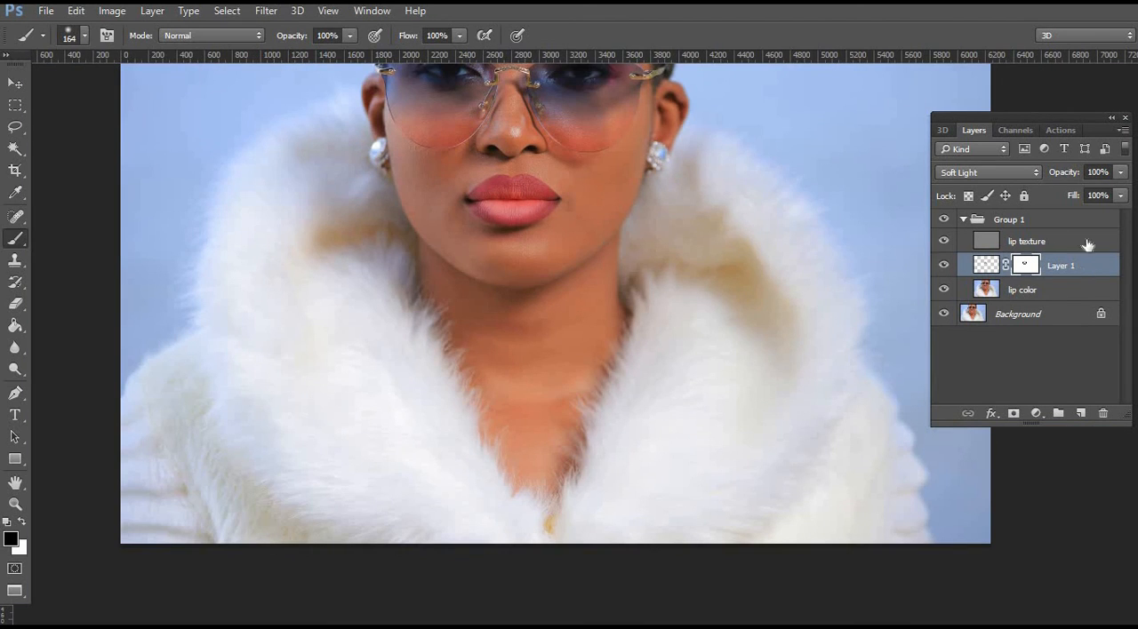
# Reduce Layer 1's opacity to 50% and toggle the layer's visibility to compare the lip colour.
pyautogui.click(1119, 173)
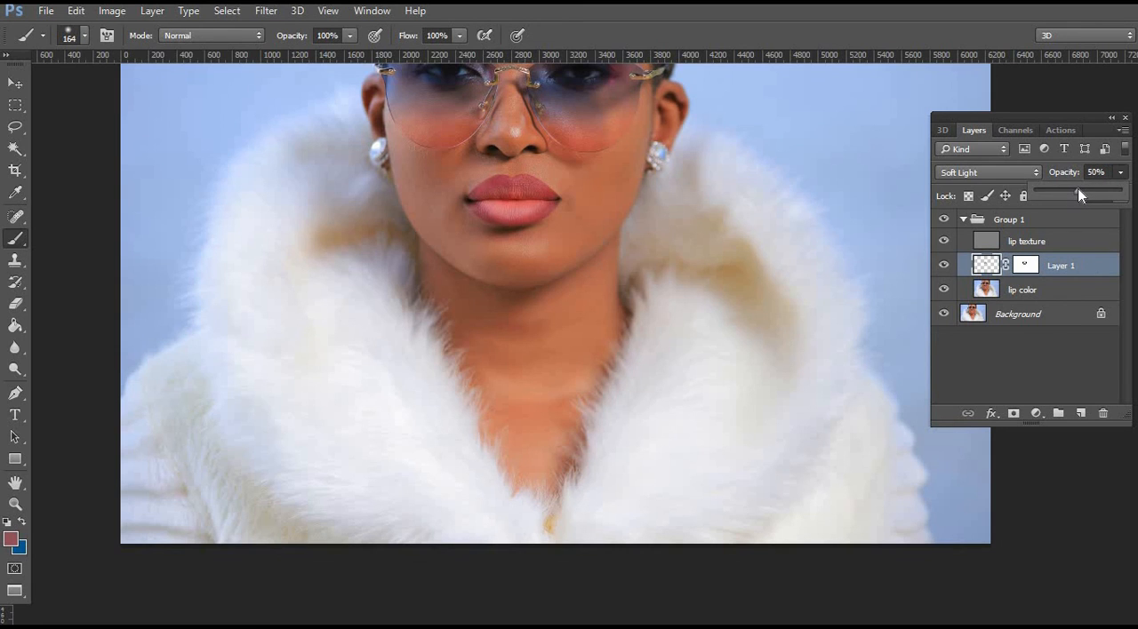
pyautogui.click(943, 265)
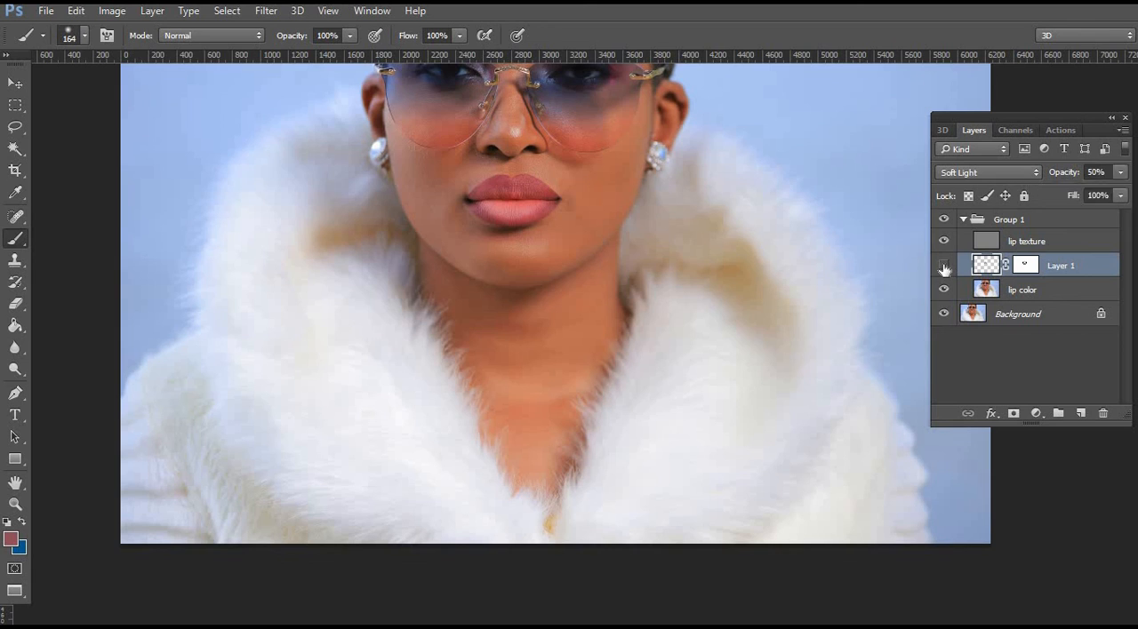
pyautogui.click(944, 266)
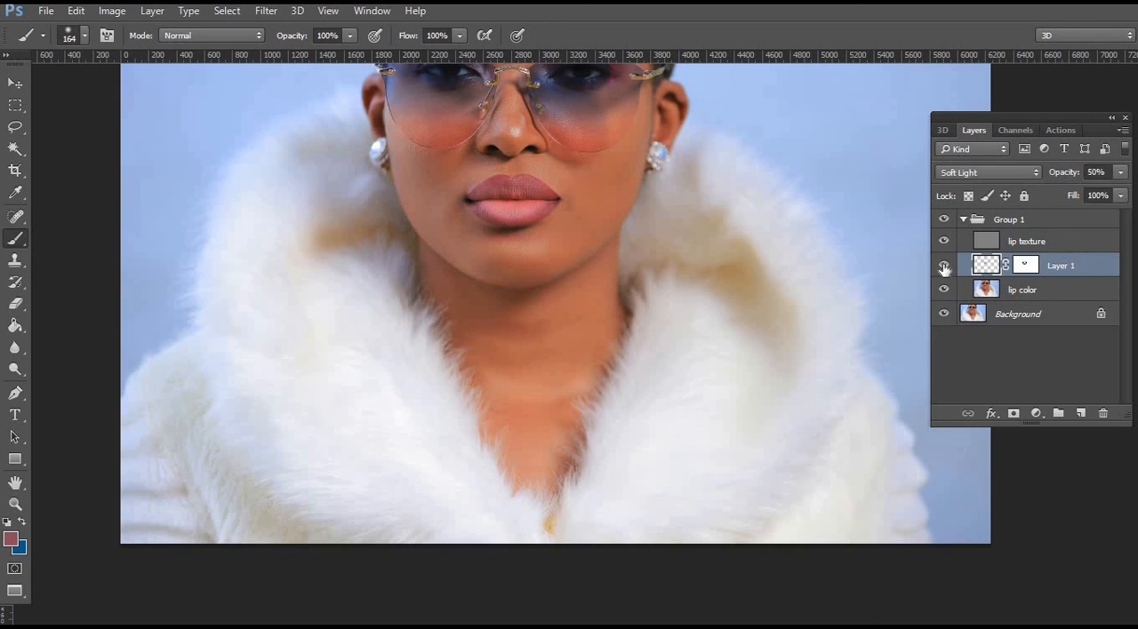
# Collapse Group 1 and toggle its visibility to compare the lips before and after retouching, up close and in the wider portrait.
pyautogui.click(964, 220)
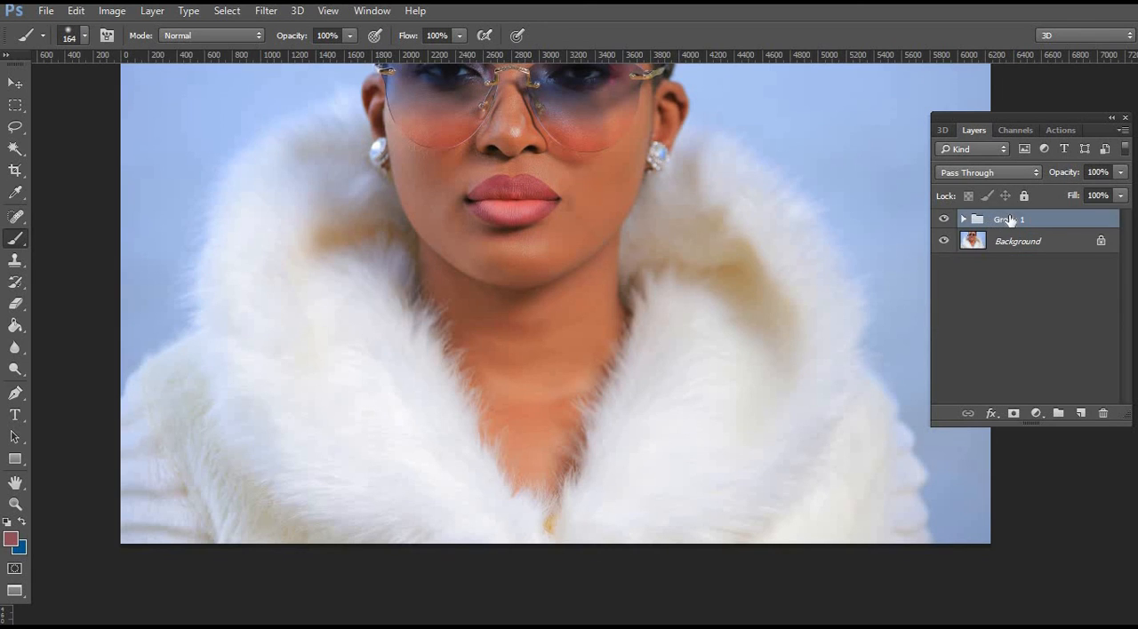
pyautogui.press('x')
pyautogui.click(529, 206)
pyautogui.press('Return')
pyautogui.click(15, 503)
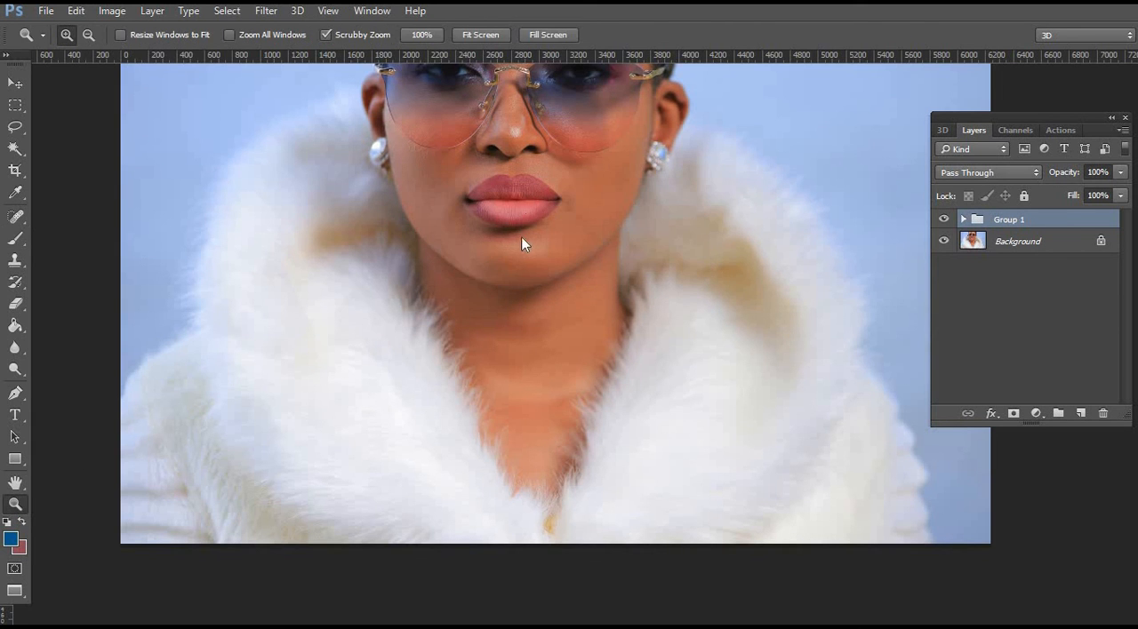
pyautogui.moveTo(520, 193); pyautogui.dragTo(869, 231)
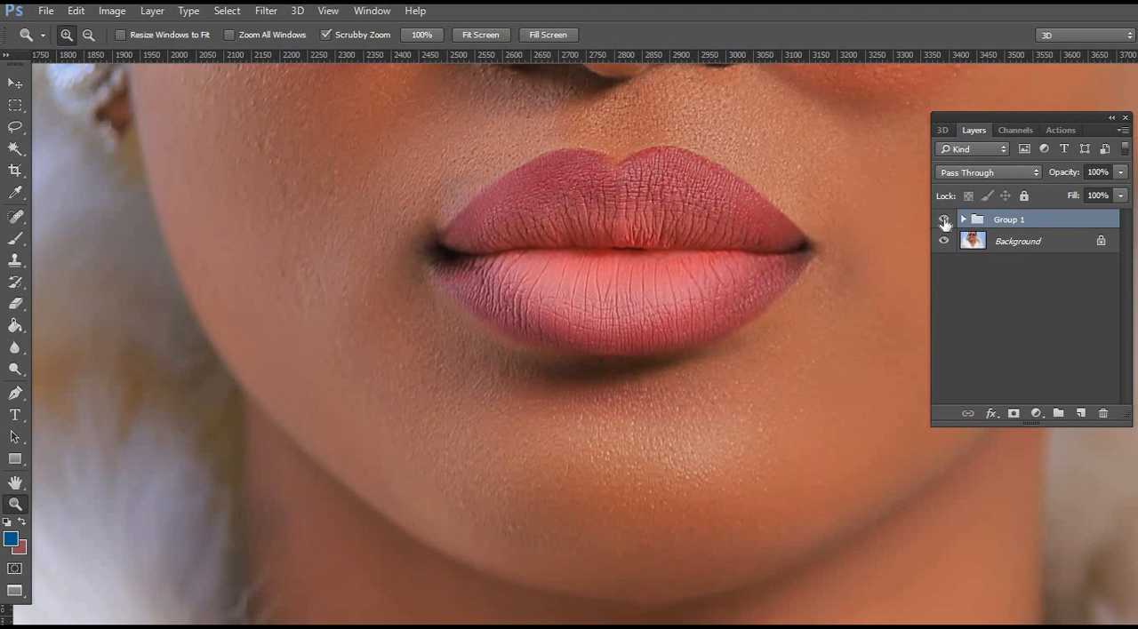
pyautogui.click(944, 219)
pyautogui.click(944, 220)
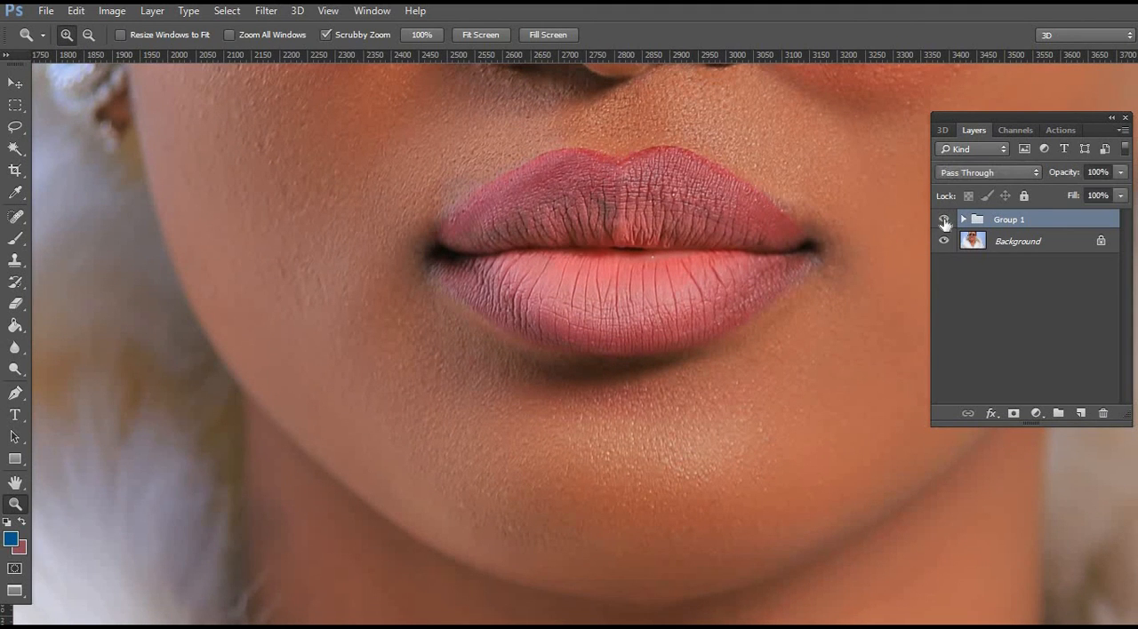
pyautogui.click(944, 220)
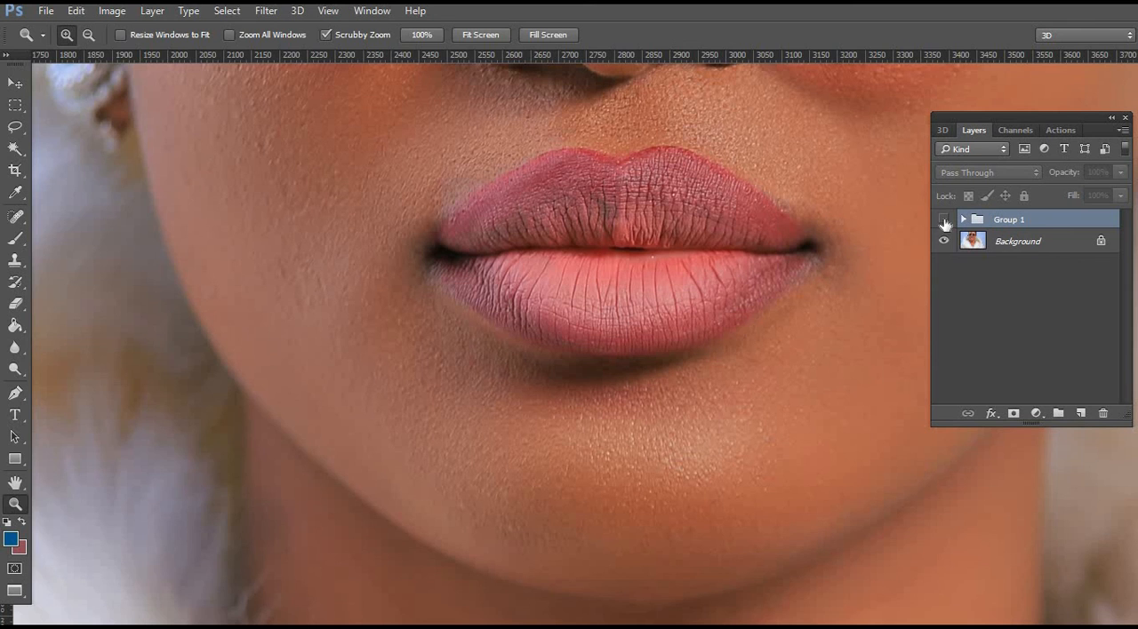
pyautogui.click(944, 220)
pyautogui.click(944, 220)
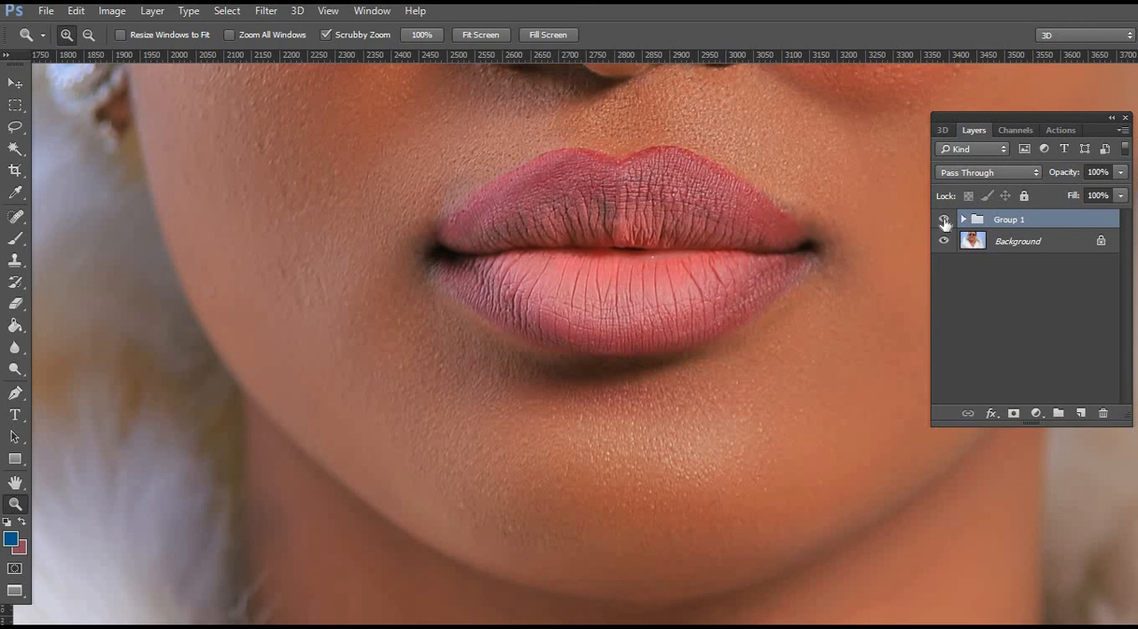
pyautogui.keyDown('alt'); pyautogui.click(682, 283); pyautogui.keyUp('alt')
pyautogui.keyDown('alt'); pyautogui.click(795, 324); pyautogui.keyUp('alt')
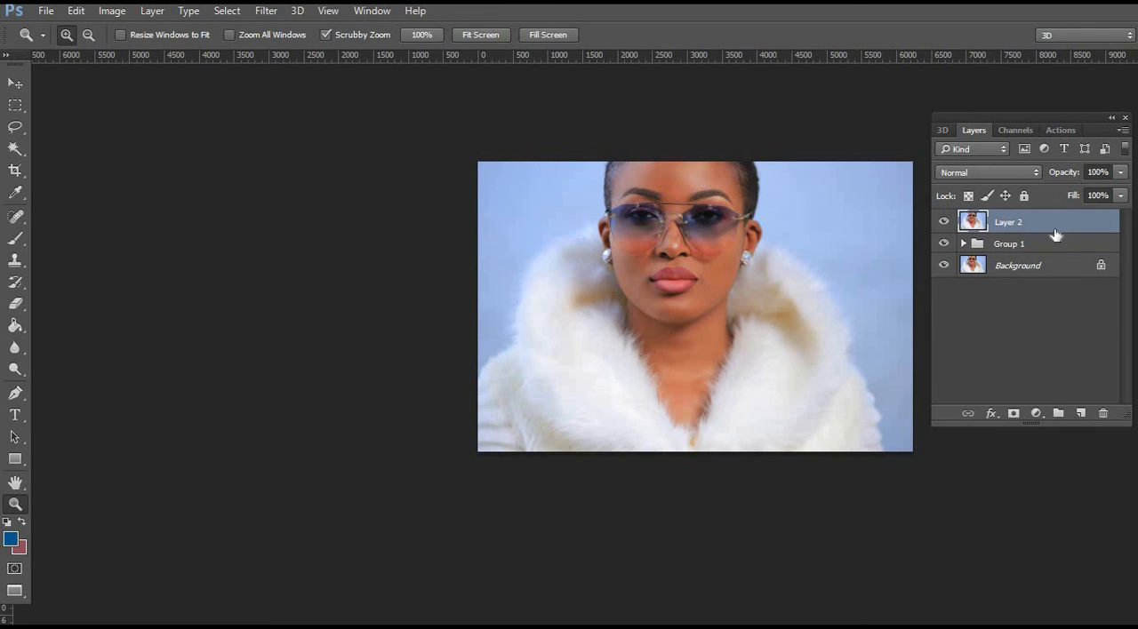
# Open Liquify on Layer 2, frame the lips, and enable Advanced Mode with the Forward Warp tool selected.
pyautogui.moveTo(708, 261); pyautogui.dragTo(765, 272)
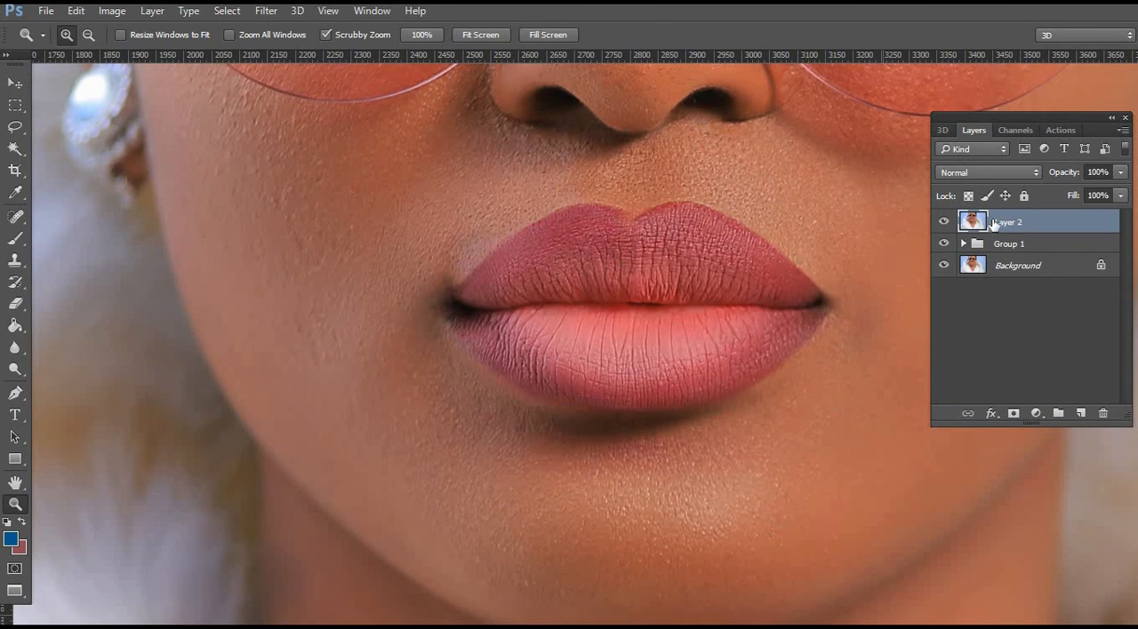
pyautogui.click(267, 12)
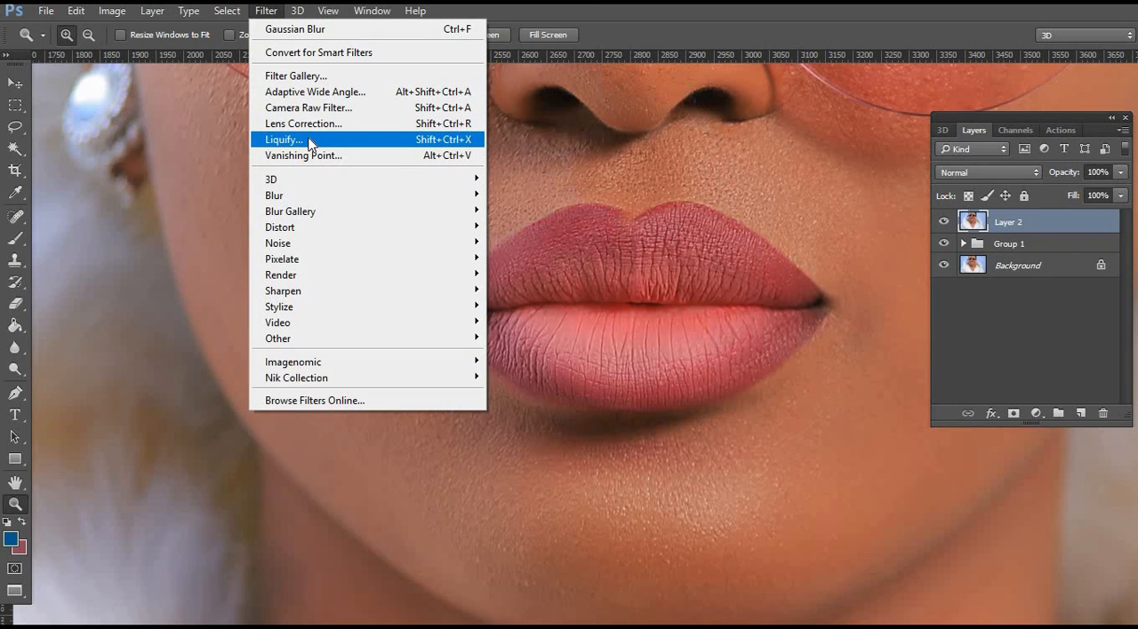
pyautogui.click(284, 139)
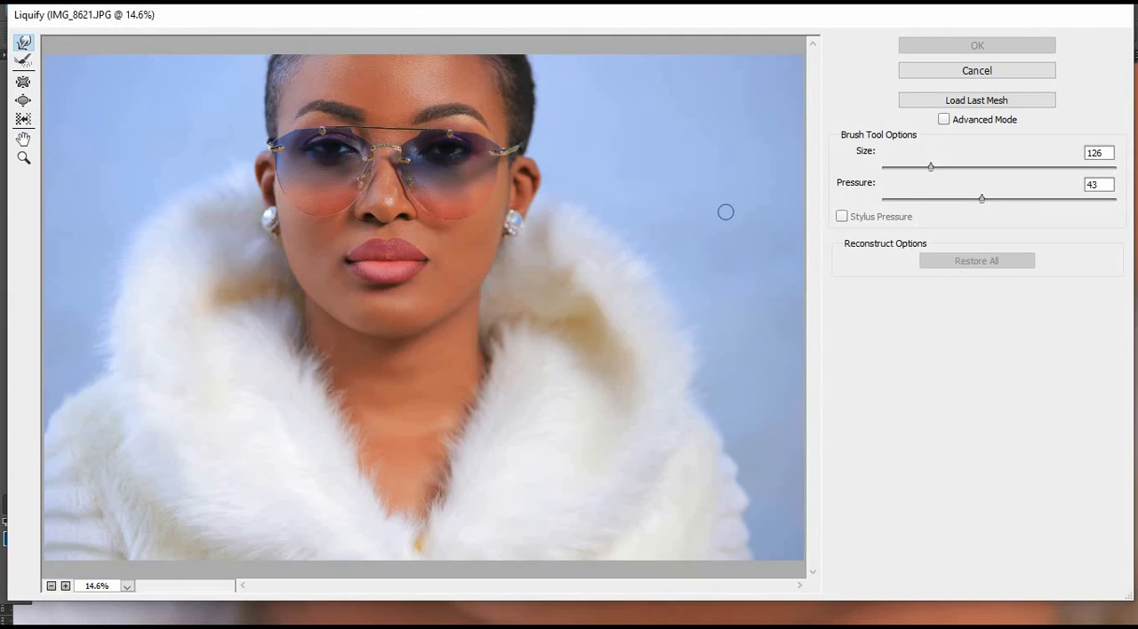
pyautogui.click(24, 159)
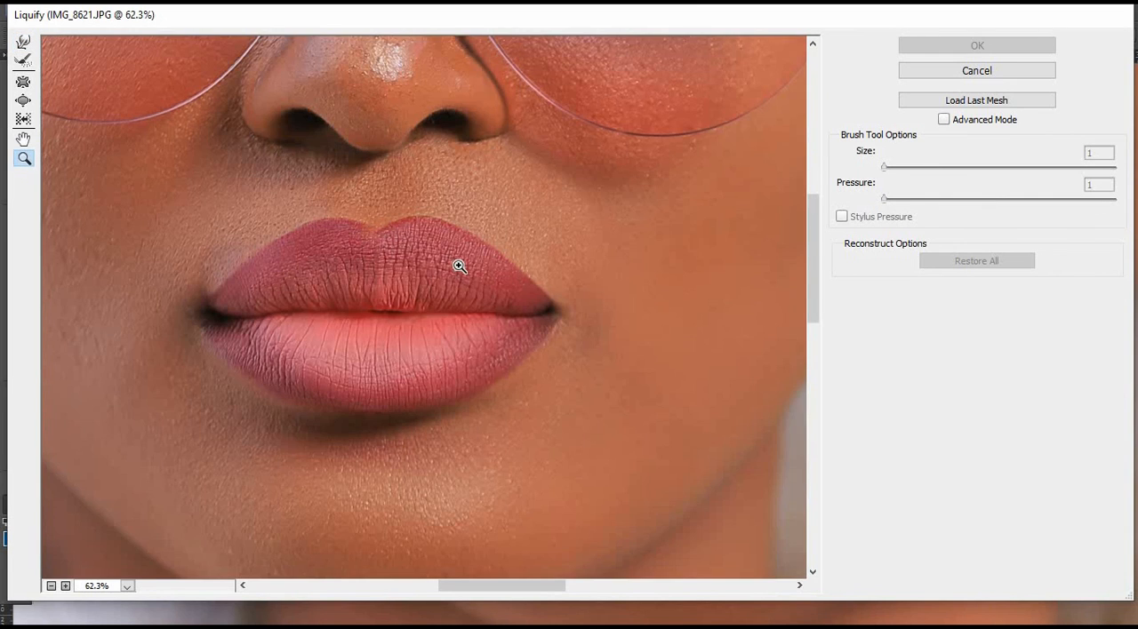
pyautogui.moveTo(412, 269); pyautogui.dragTo(522, 259)
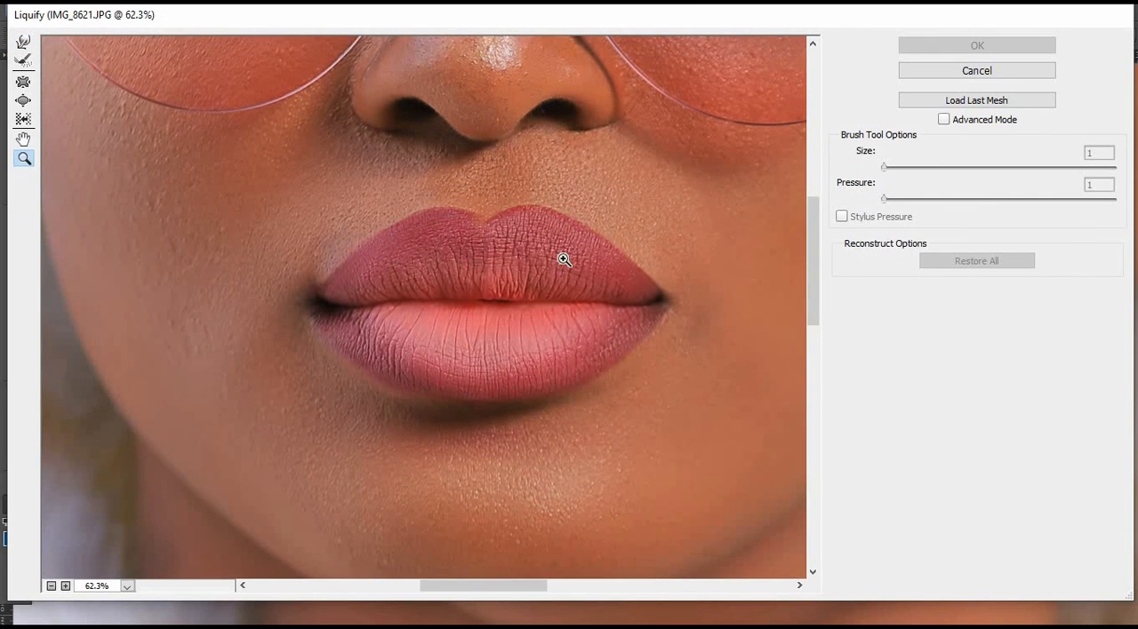
pyautogui.click(24, 42)
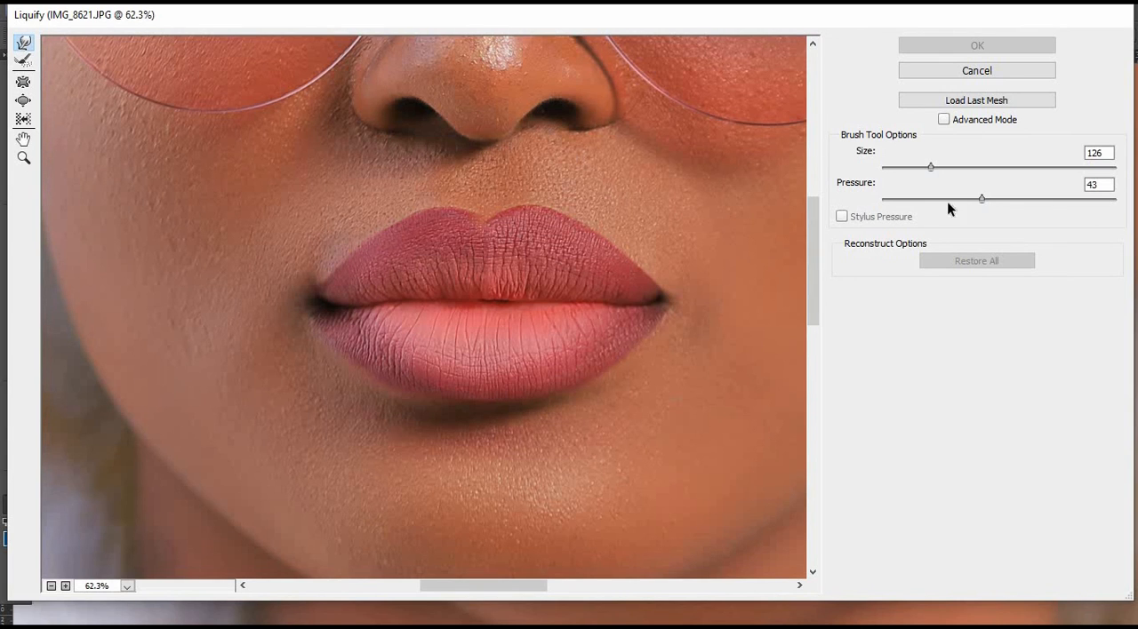
pyautogui.click(945, 120)
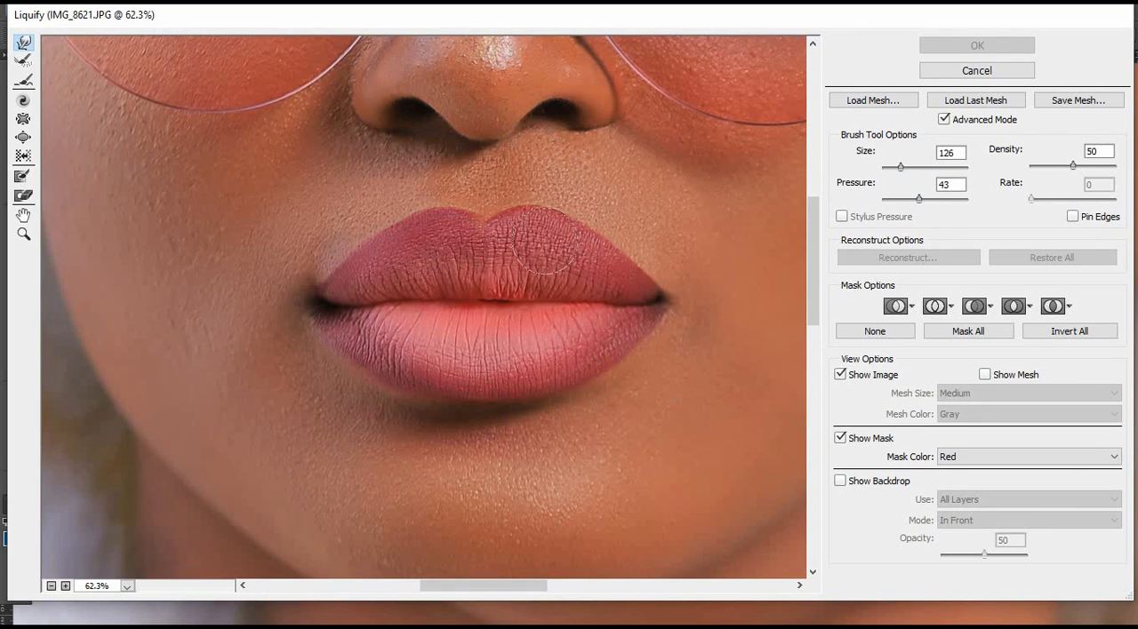
# Reshape the lip contour with a 250 px Forward Warp brush and apply the Liquify filter.
pyautogui.press(']')
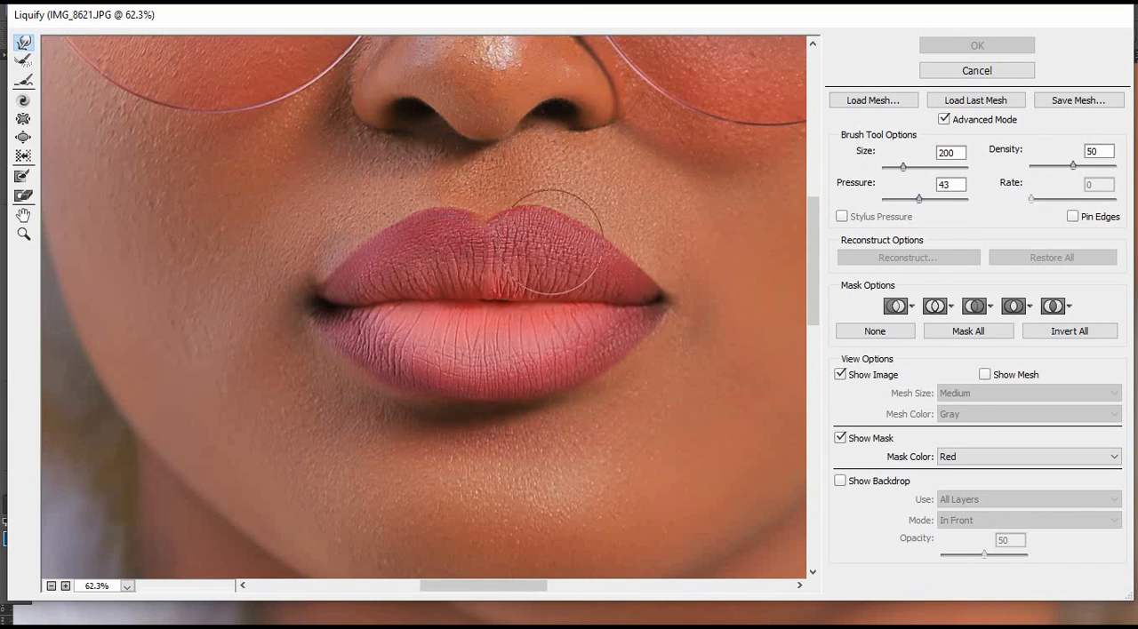
pyautogui.press(']')
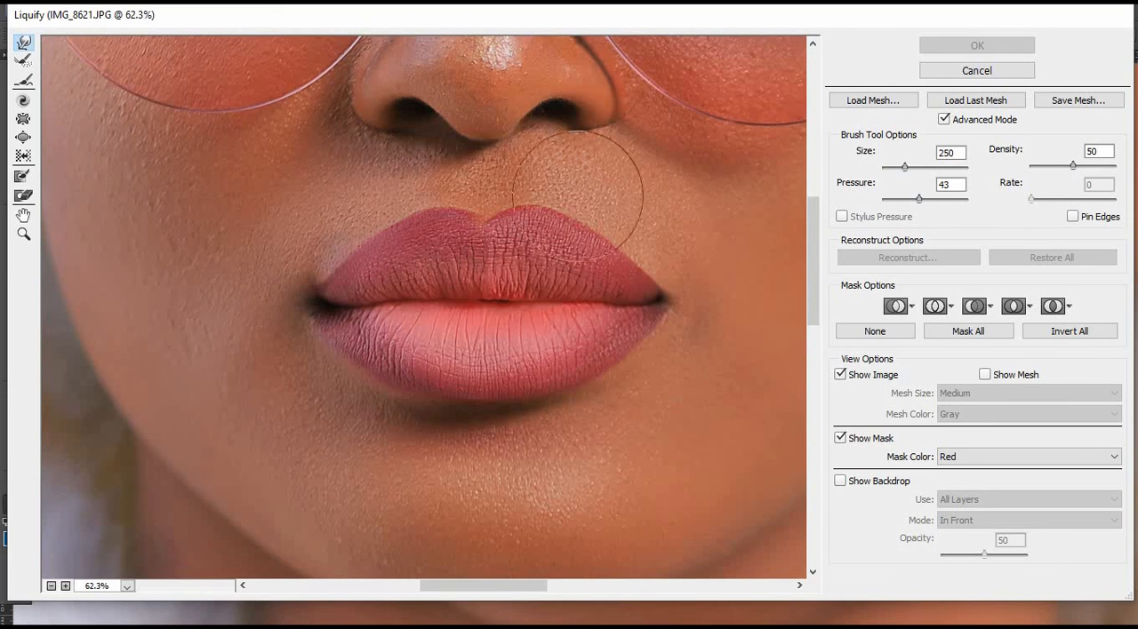
pyautogui.moveTo(543, 227)
pyautogui.mouseDown()
pyautogui.moveTo(559, 213)
pyautogui.moveTo(546, 208)
pyautogui.moveTo(570, 231)
pyautogui.mouseUp()
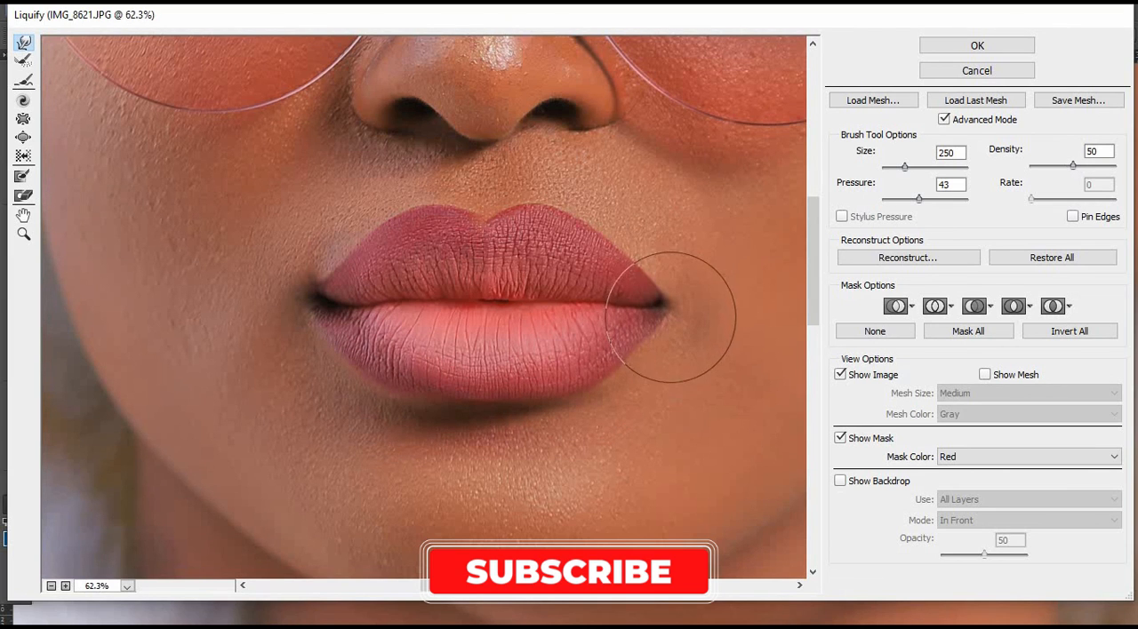
pyautogui.click(975, 46)
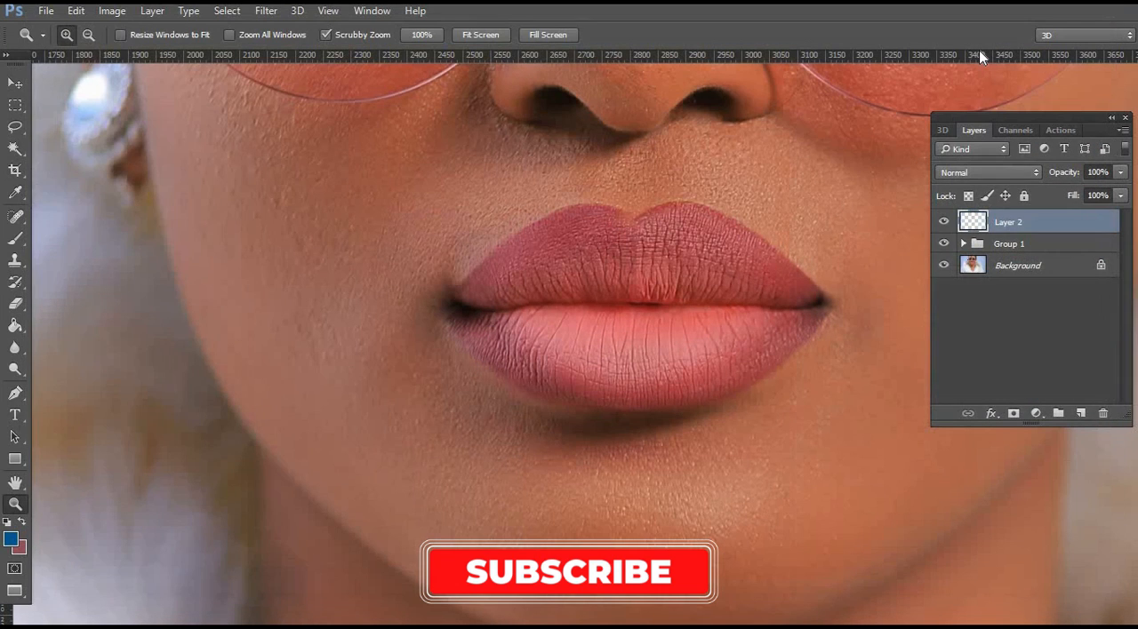
# Move Layer 2 into Group 1 above the lip texture layer and collapse the group.
pyautogui.click(963, 244)
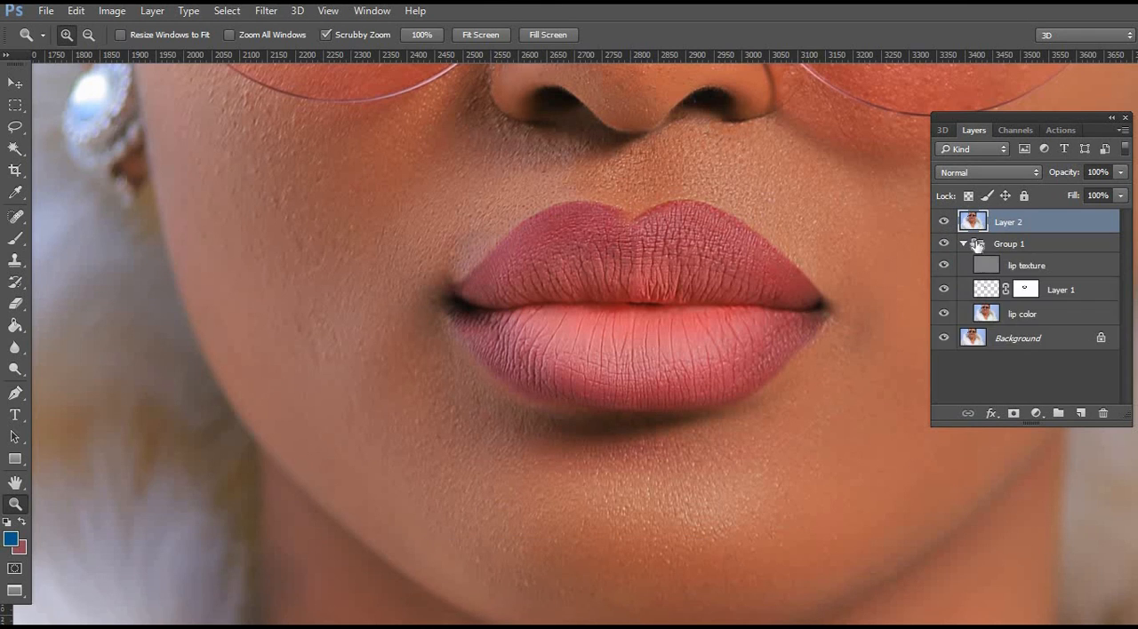
pyautogui.moveTo(1030, 223); pyautogui.dragTo(1028, 260)
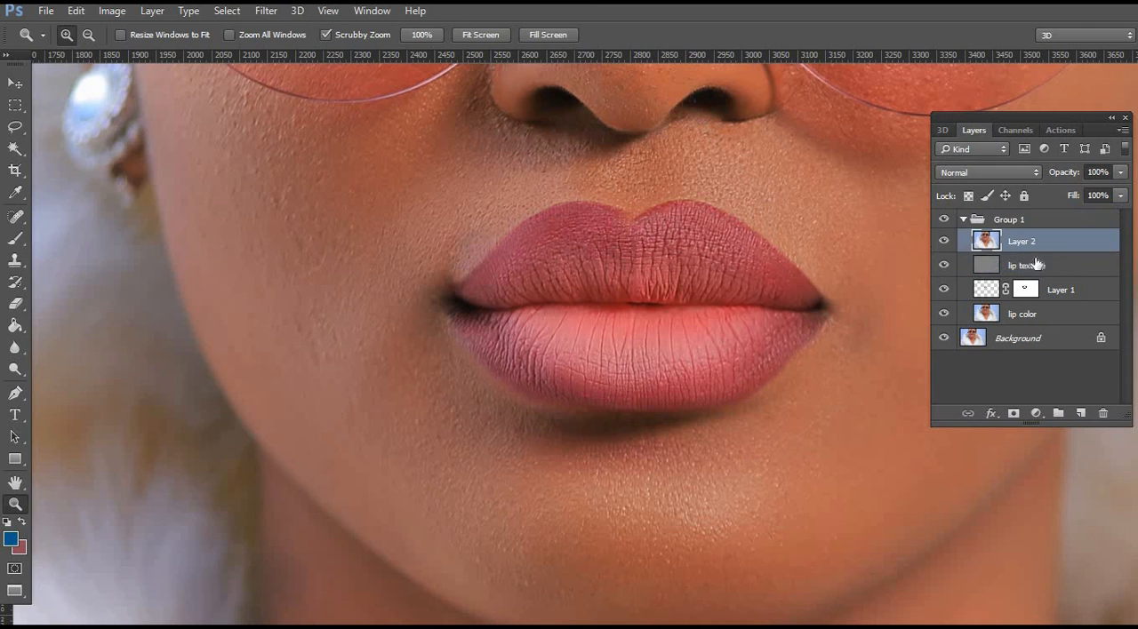
pyautogui.click(963, 220)
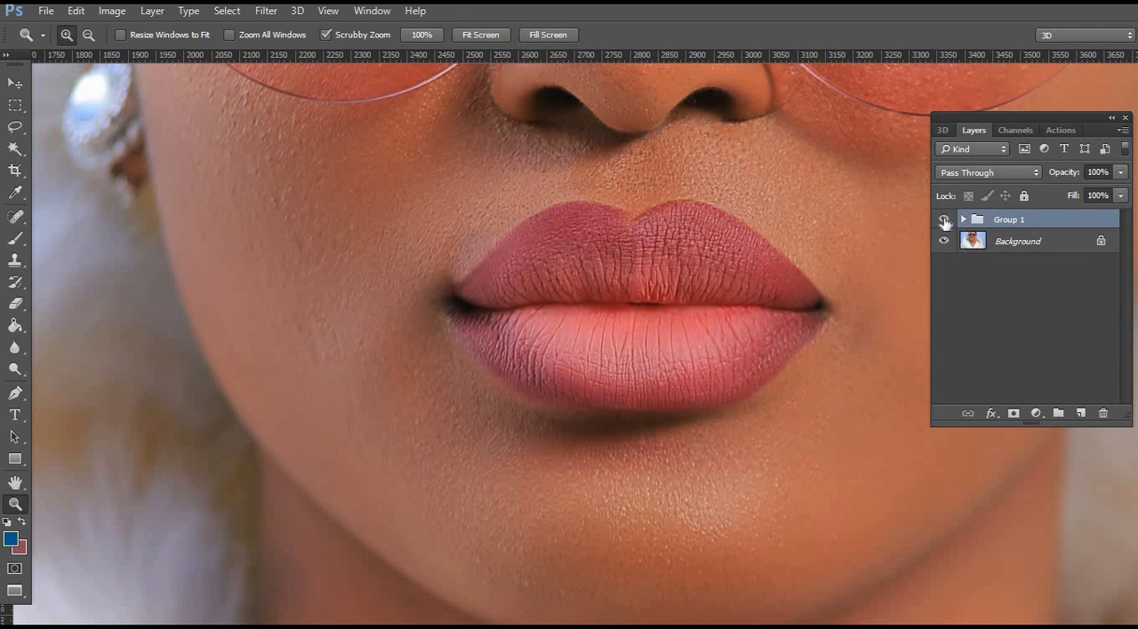
# Toggle Group 1's visibility to compare the original lips with the liquified result, and check them in the full portrait.
pyautogui.click(944, 219)
pyautogui.click(944, 220)
pyautogui.click(944, 220)
pyautogui.click(944, 219)
pyautogui.click(944, 220)
pyautogui.keyDown('alt'); pyautogui.click(685, 241); pyautogui.keyUp('alt')
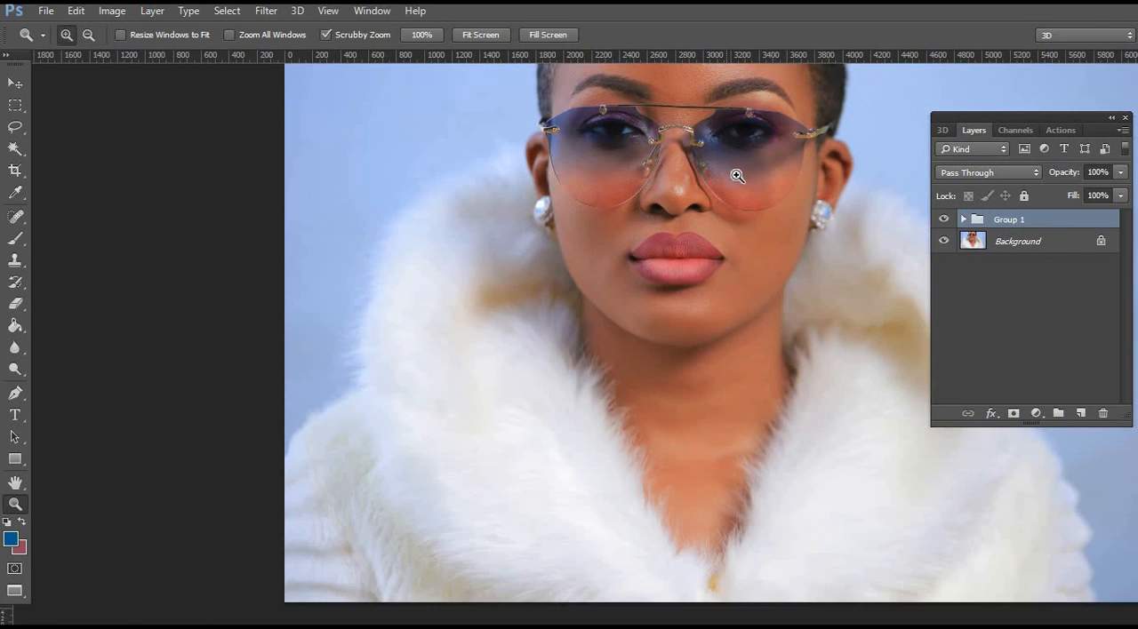
pyautogui.keyDown('alt'); pyautogui.click(698, 244); pyautogui.keyUp('alt')
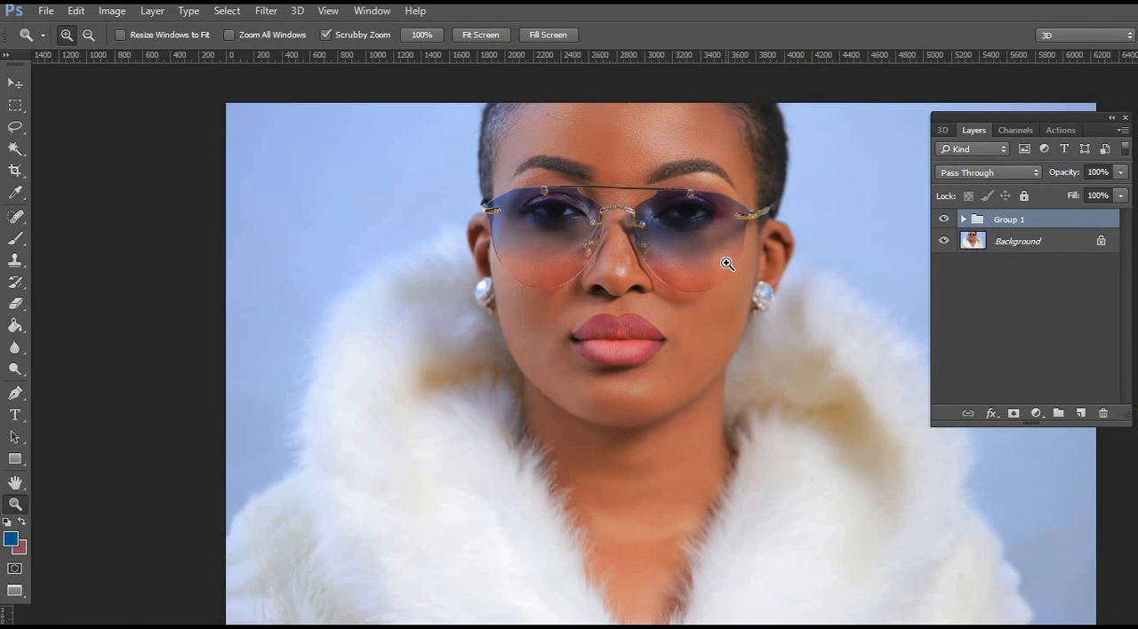